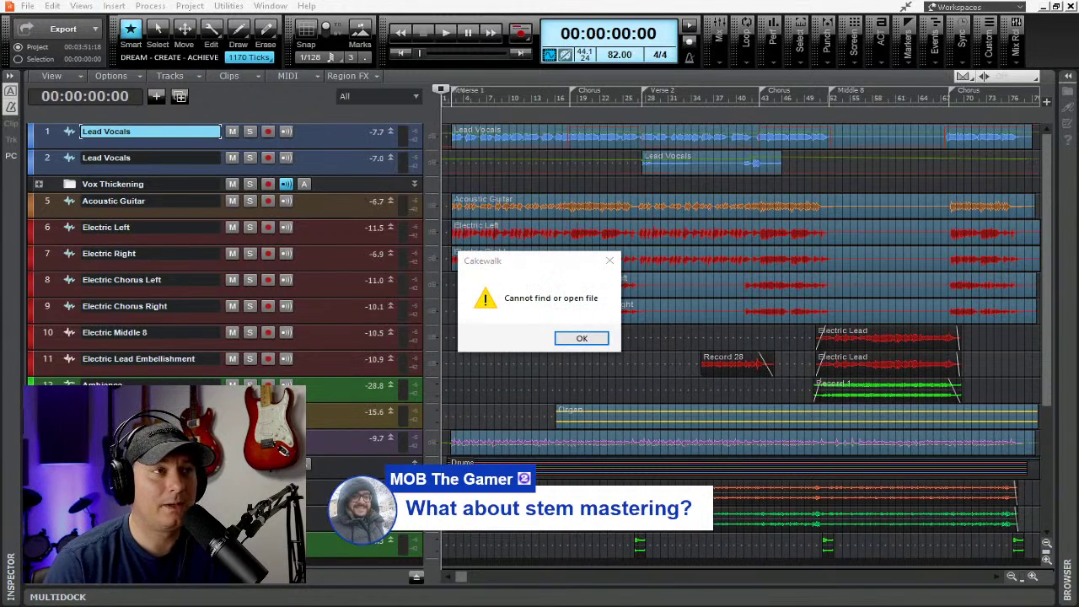
- Dismiss the missing-file alerts and decline both the rerouting and the adding of the Cam Link 4K device
left_click(610, 261)
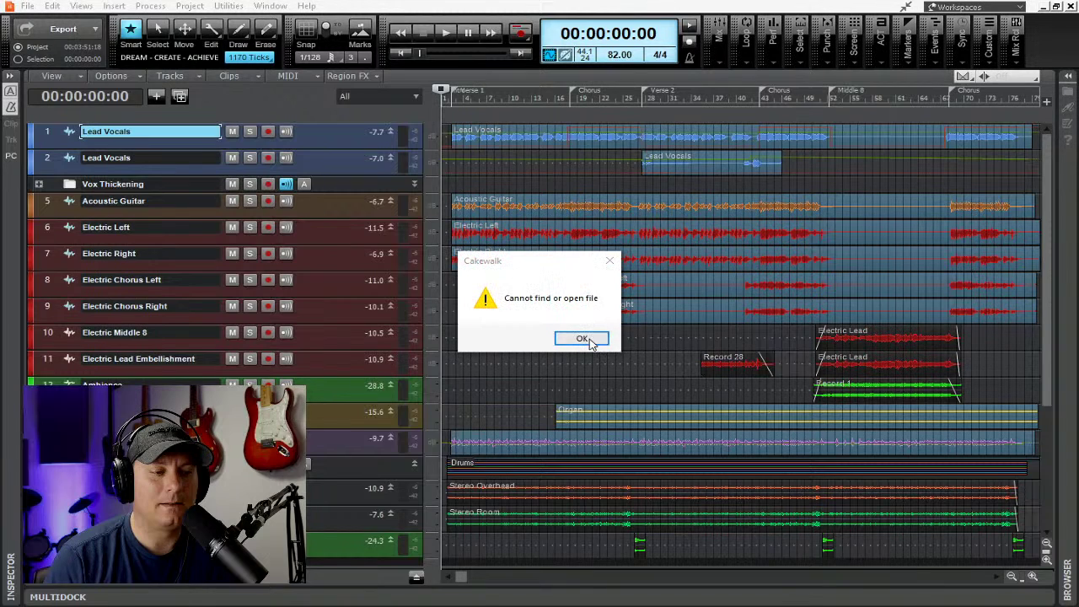
left_click(582, 338)
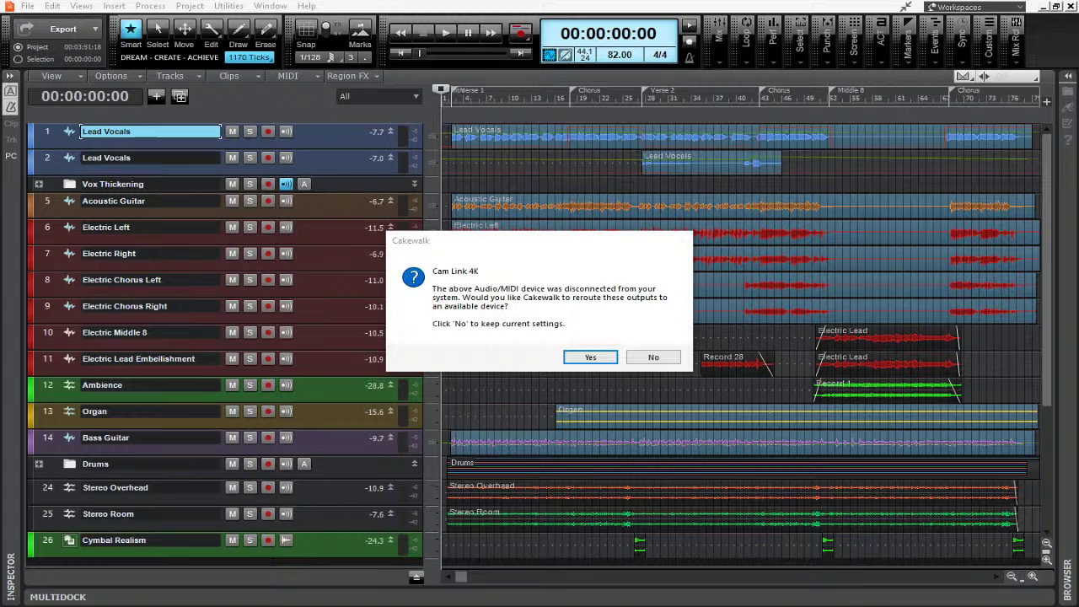
left_click(649, 358)
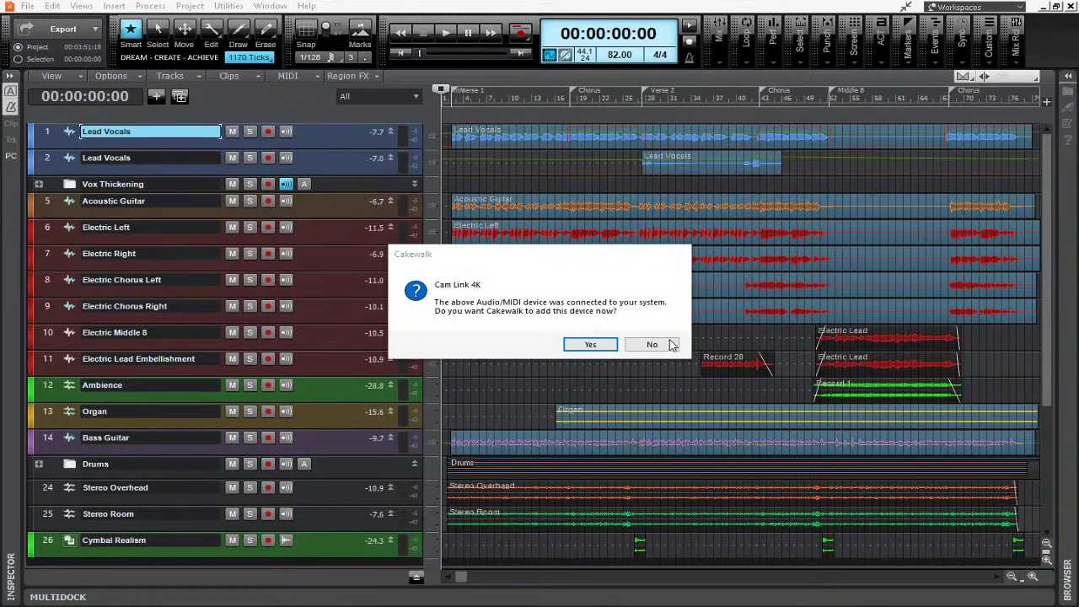
left_click(671, 345)
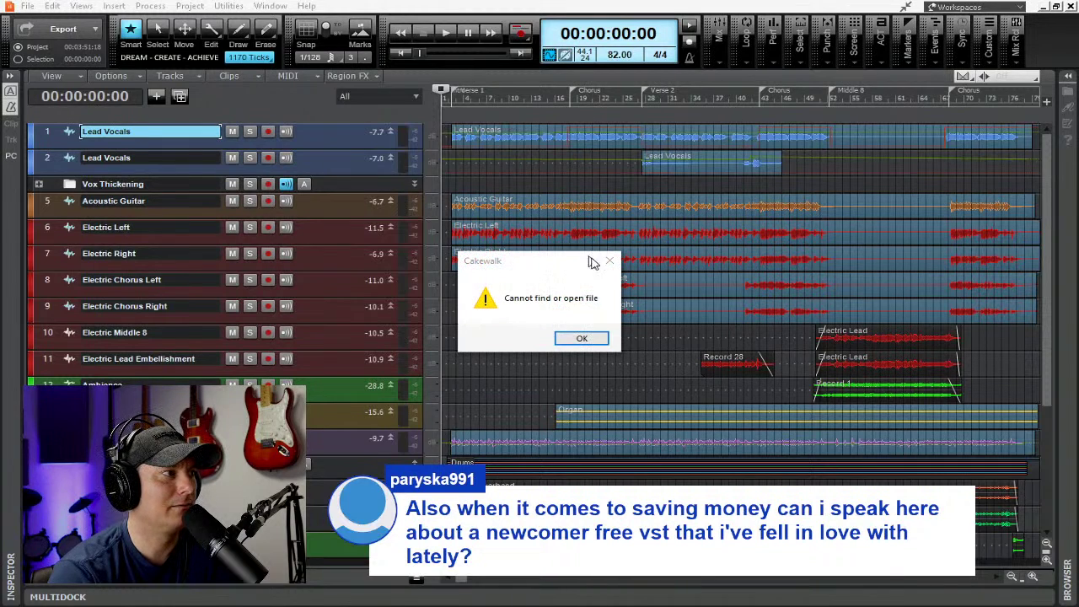
left_click(610, 260)
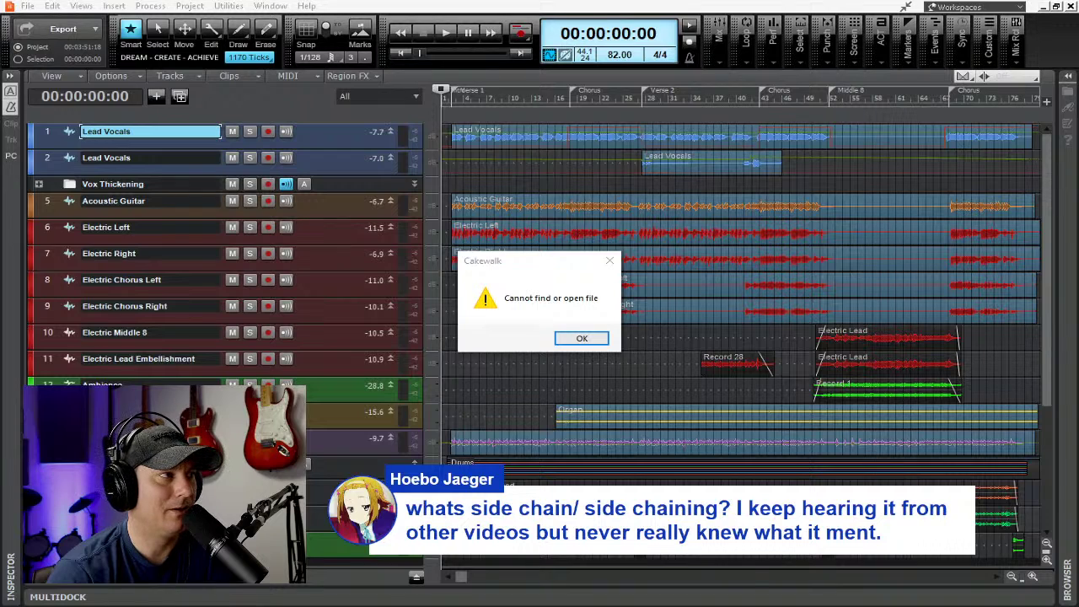
left_click(609, 261)
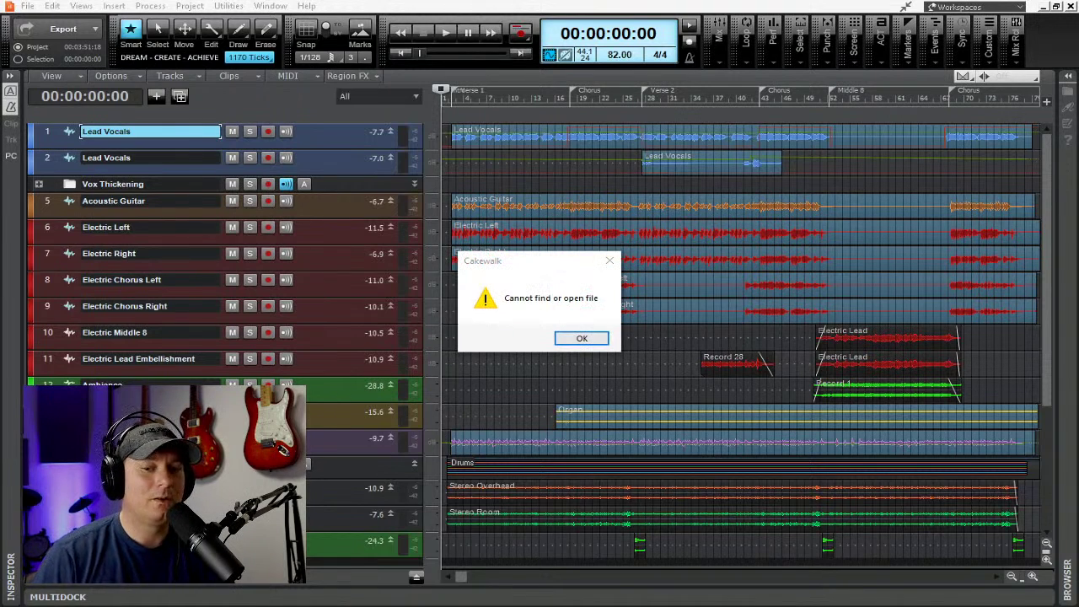
left_click(585, 337)
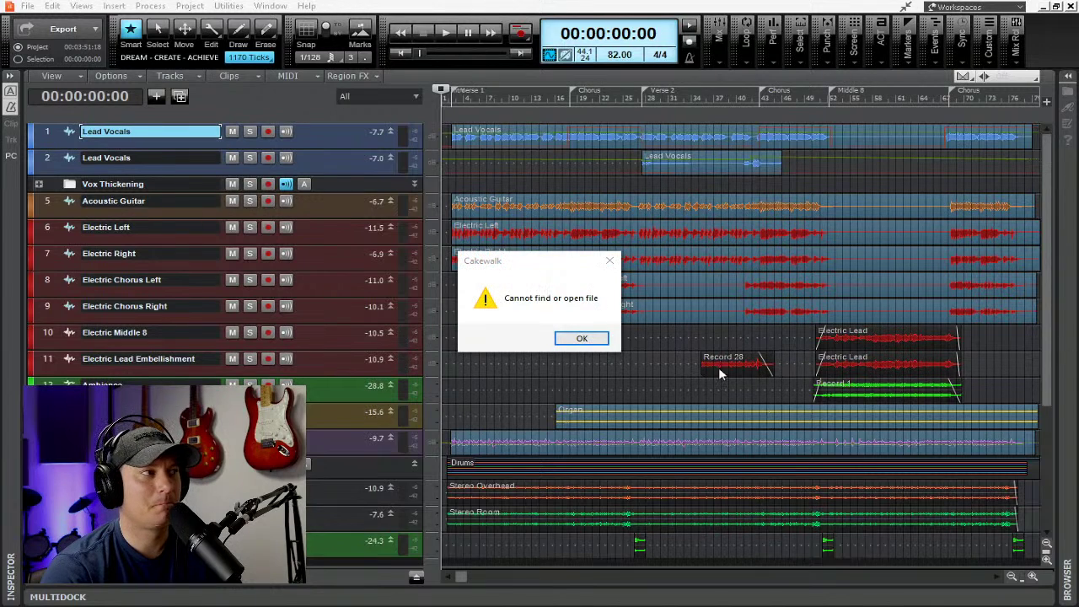
left_click(581, 338)
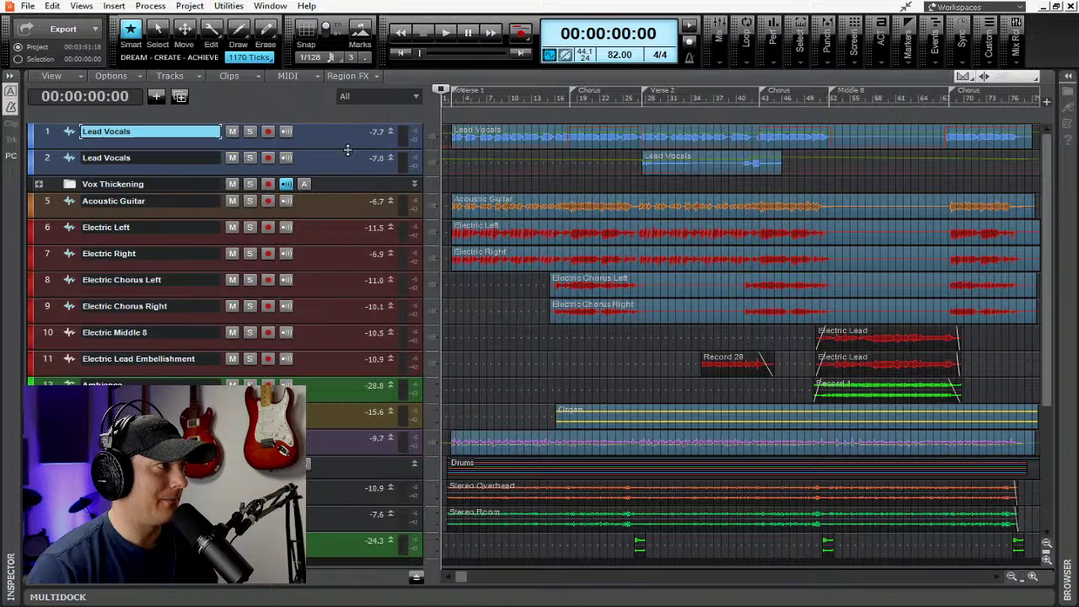
- Make the first Lead Vocals track slightly taller, and play the song from the beginning until midway through Verse 1
mouse_move(347, 150)
left_mouse_down()
mouse_move(348, 173)
mouse_move(349, 145)
mouse_move(353, 154)
left_mouse_up()
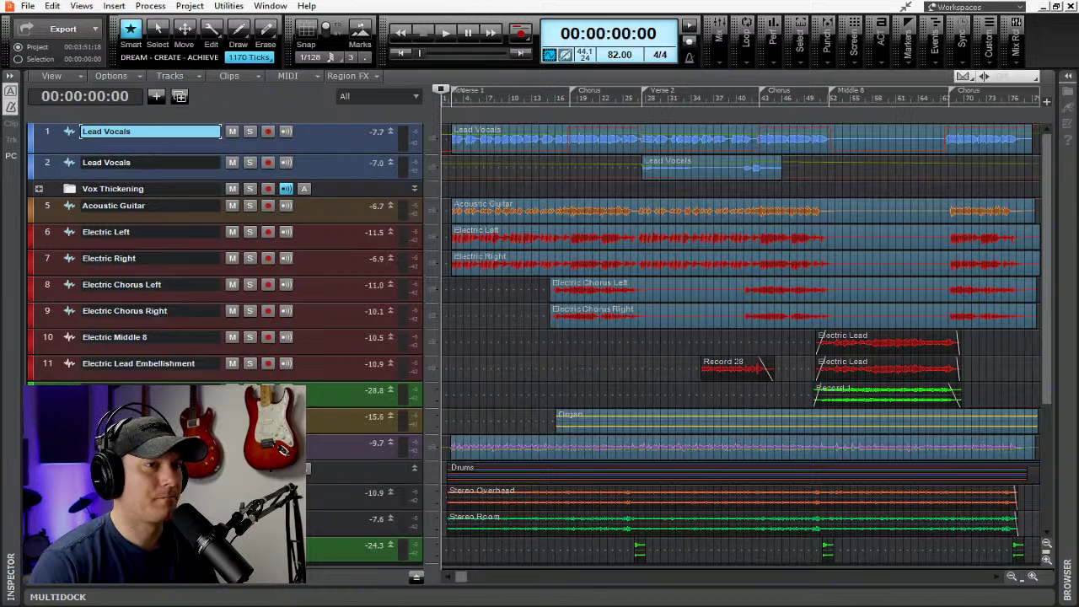
key("space")
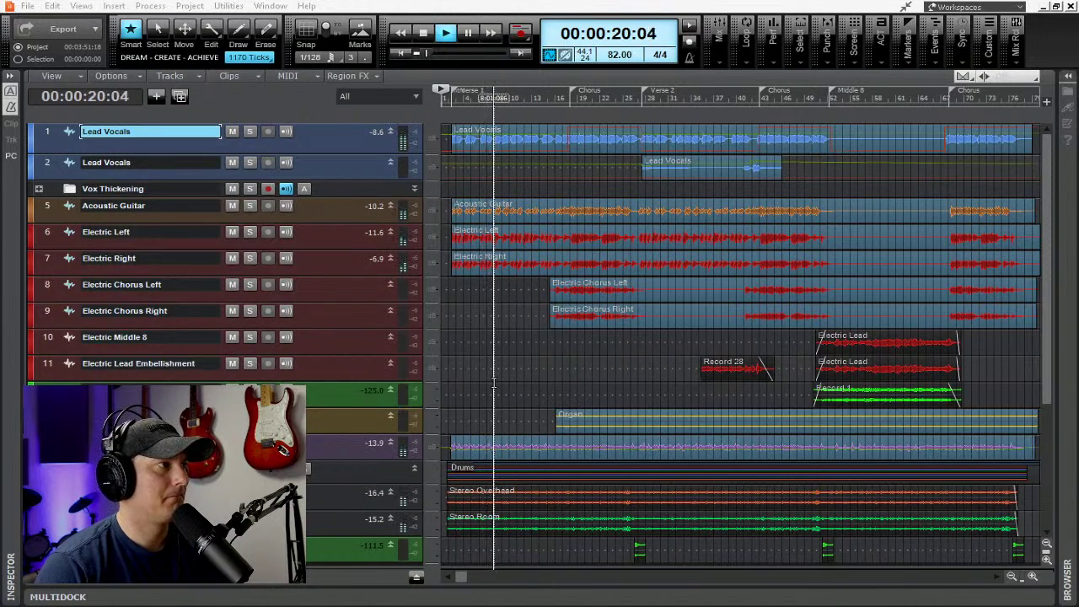
left_click(468, 33)
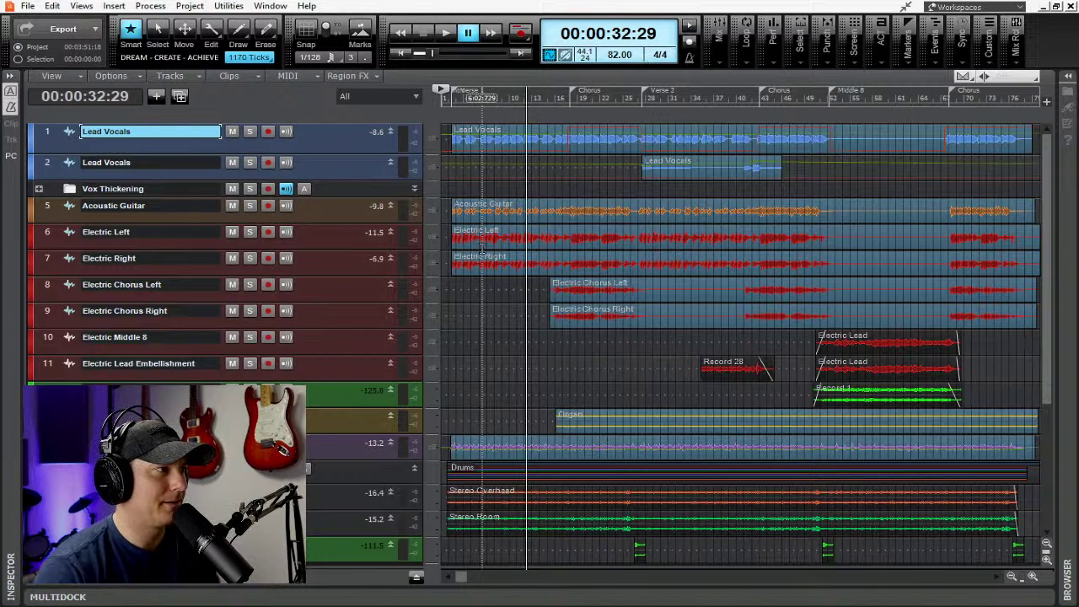
- Return the playhead to the song's start, play through Verse 1, and pause as the first Chorus begins
left_click(402, 52)
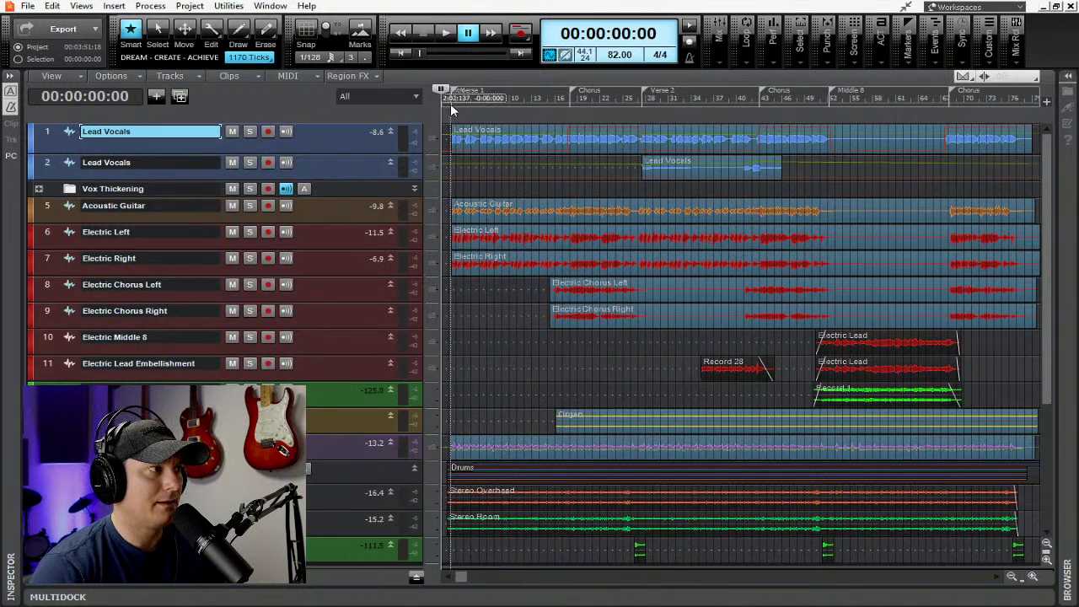
left_click(452, 96)
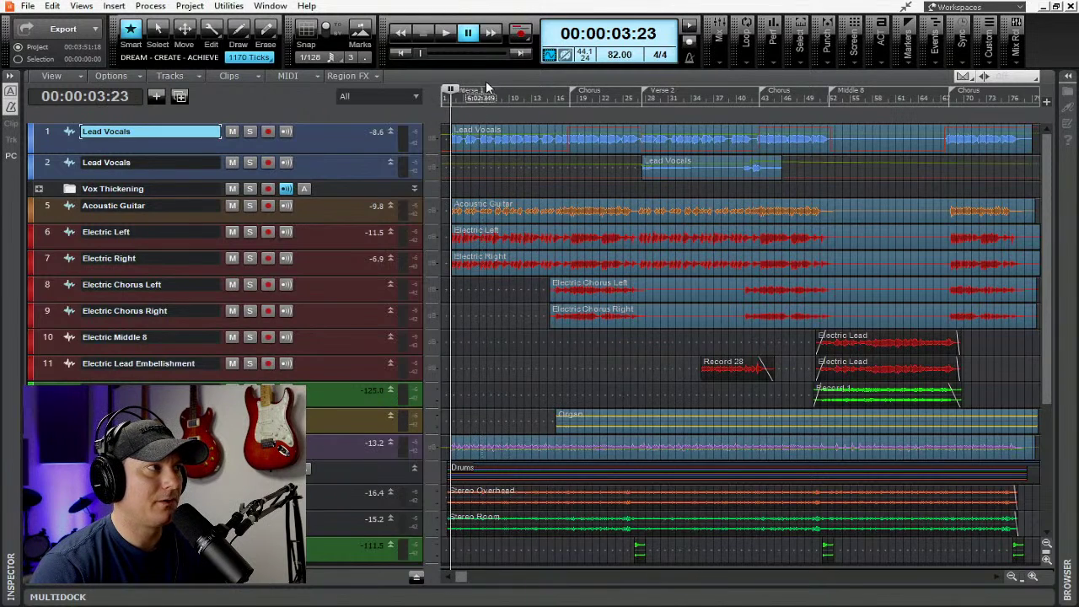
left_click(404, 52)
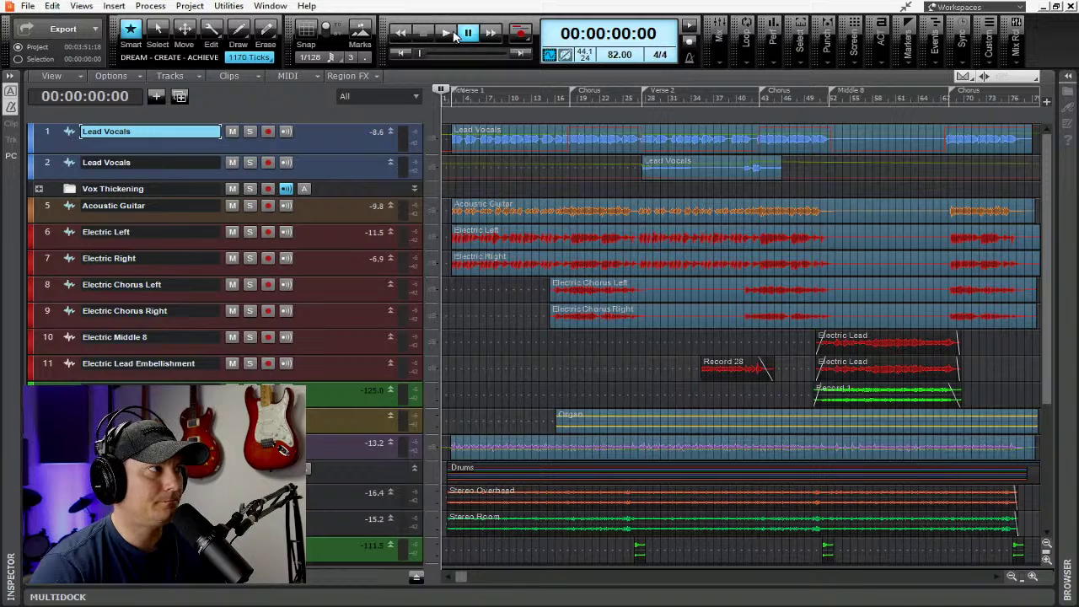
key("space")
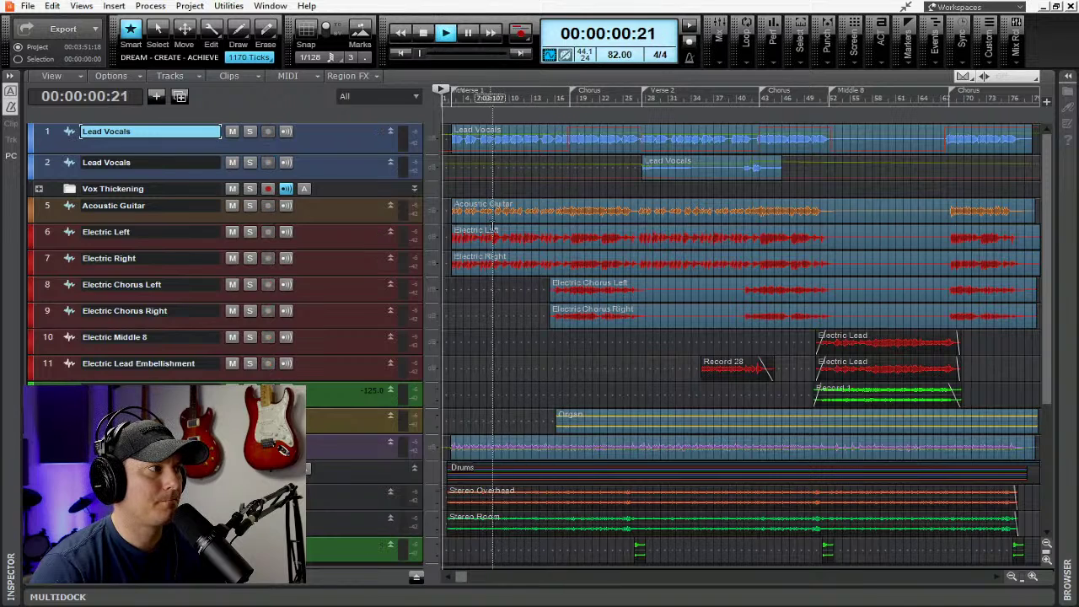
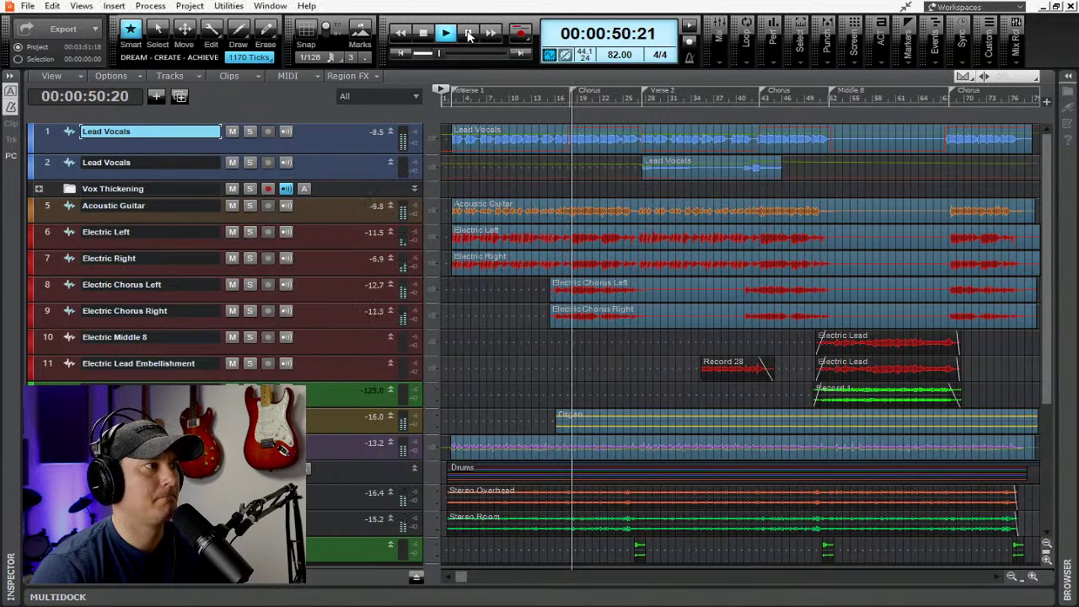
left_click(469, 34)
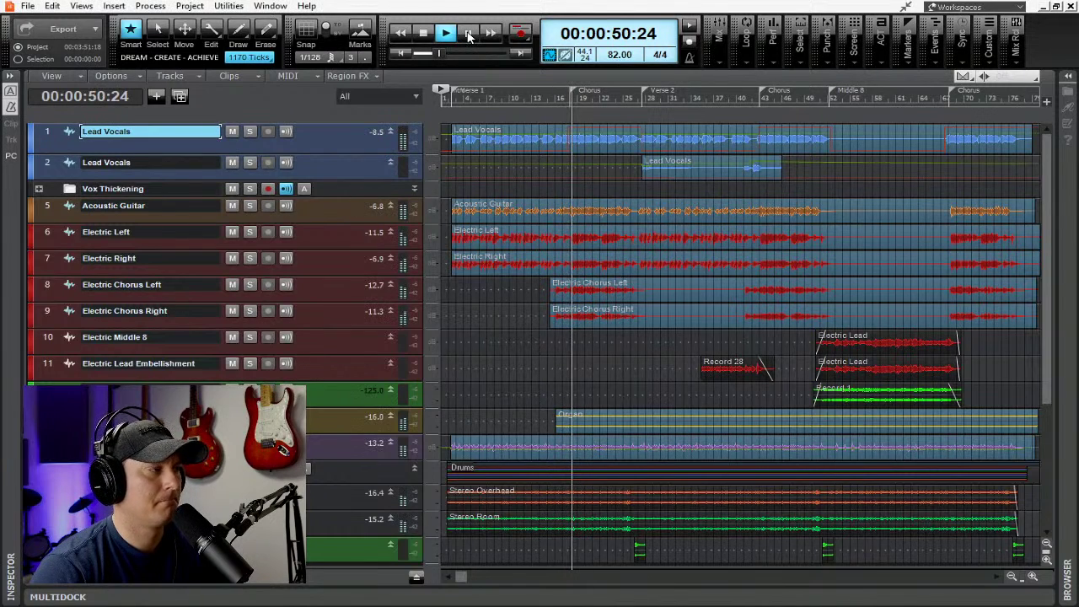
- Clear the missing-file alert, play from about 00:00:31 in Verse 1 through the first Chorus, and pause at Verse 2
left_click(547, 102)
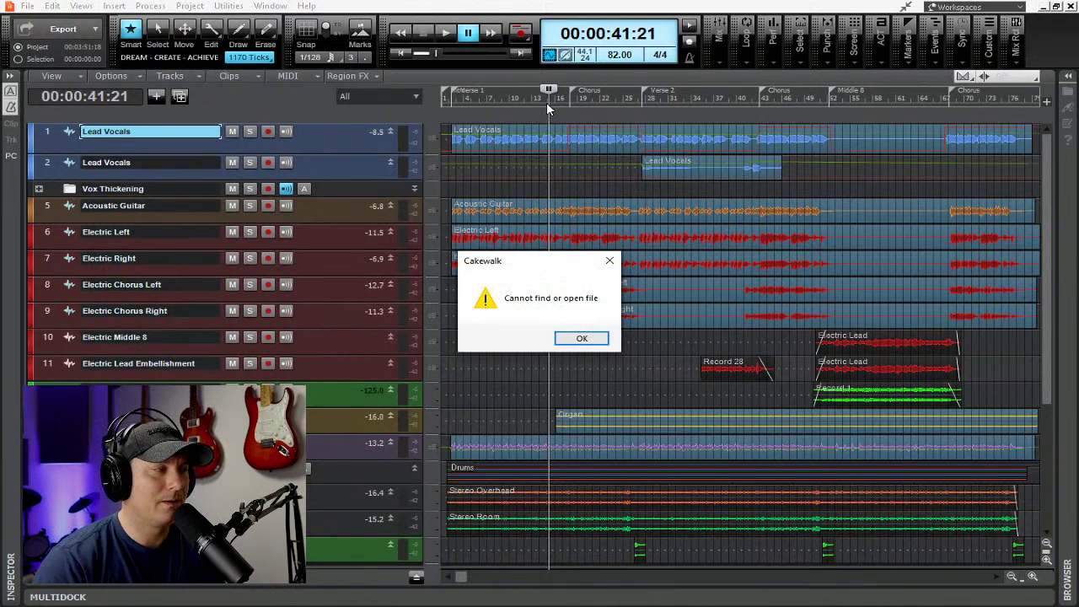
left_click_drag(553, 262, 619, 137)
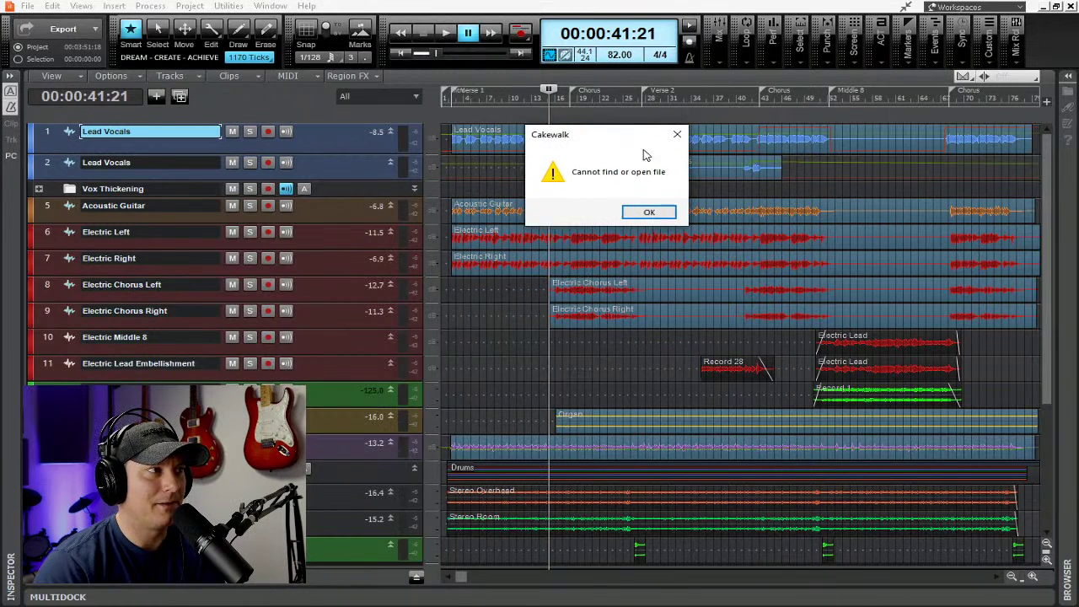
left_click(649, 212)
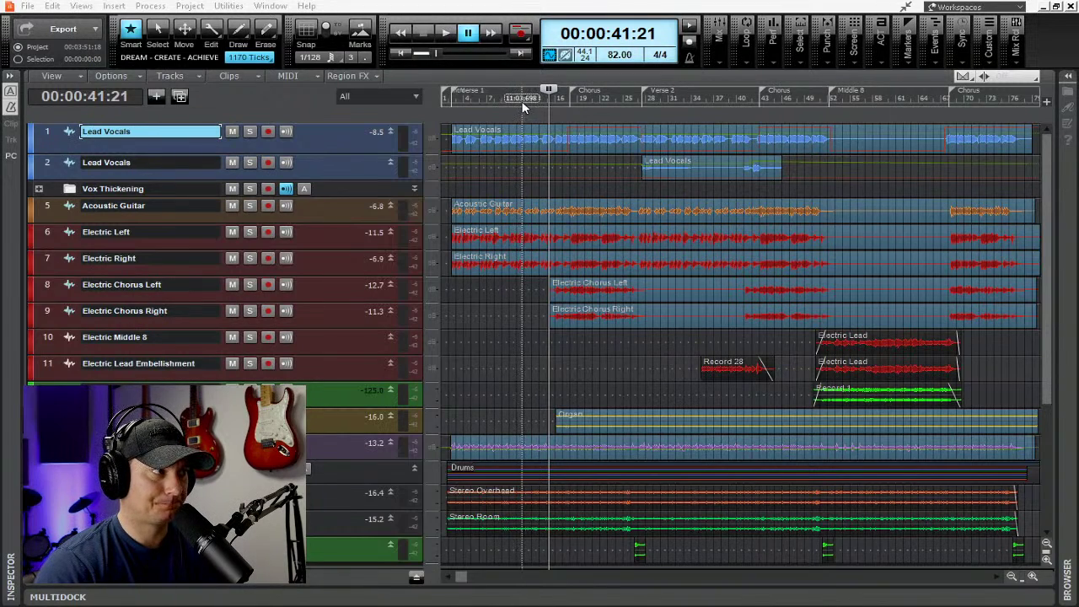
left_click(520, 100)
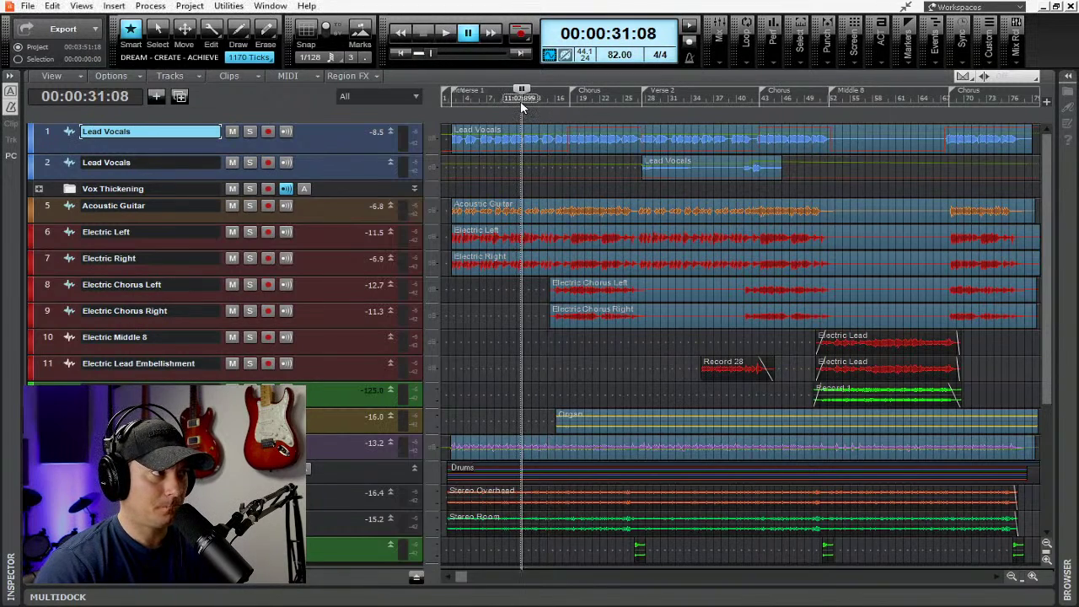
left_click(447, 34)
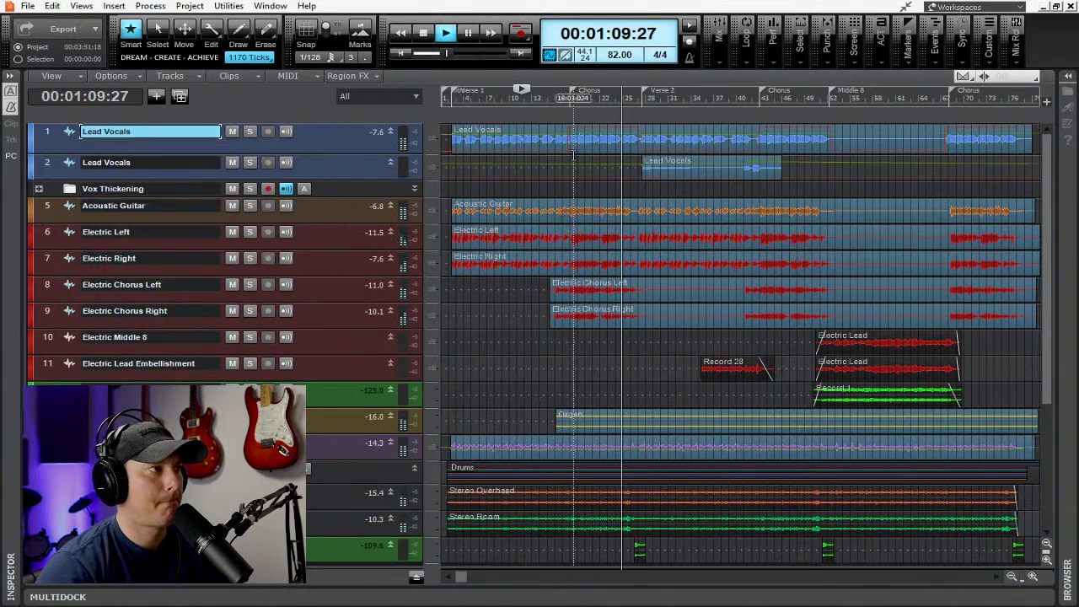
left_click(470, 34)
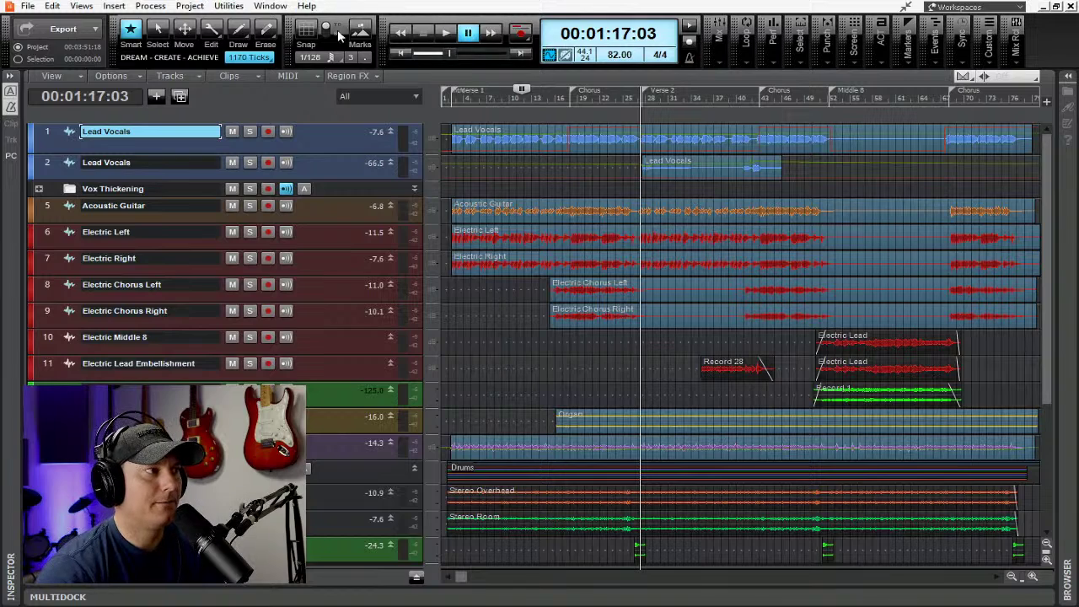
- Place the playhead at about 00:00:43 and enlarge the Organ track to show its waveform and track controls
left_click(552, 97)
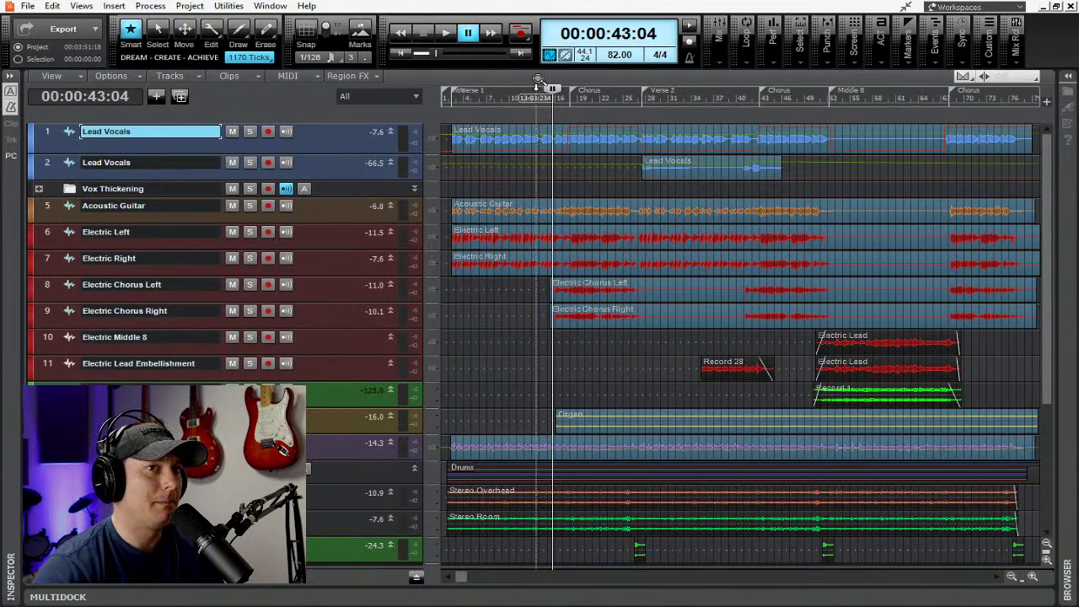
scroll(605, 135, "down", 2)
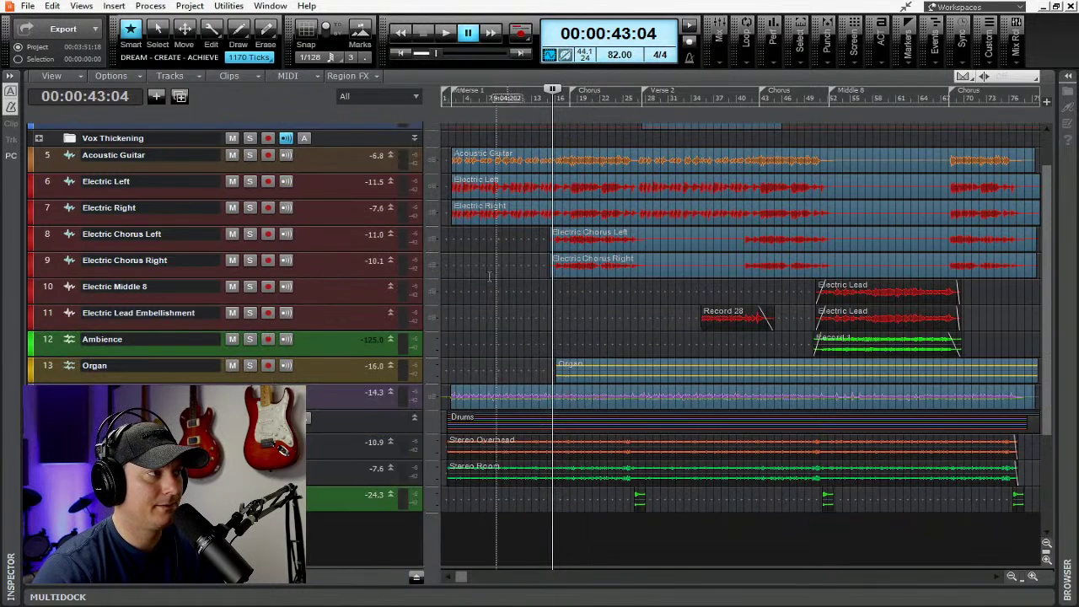
left_click_drag(324, 384, 328, 476)
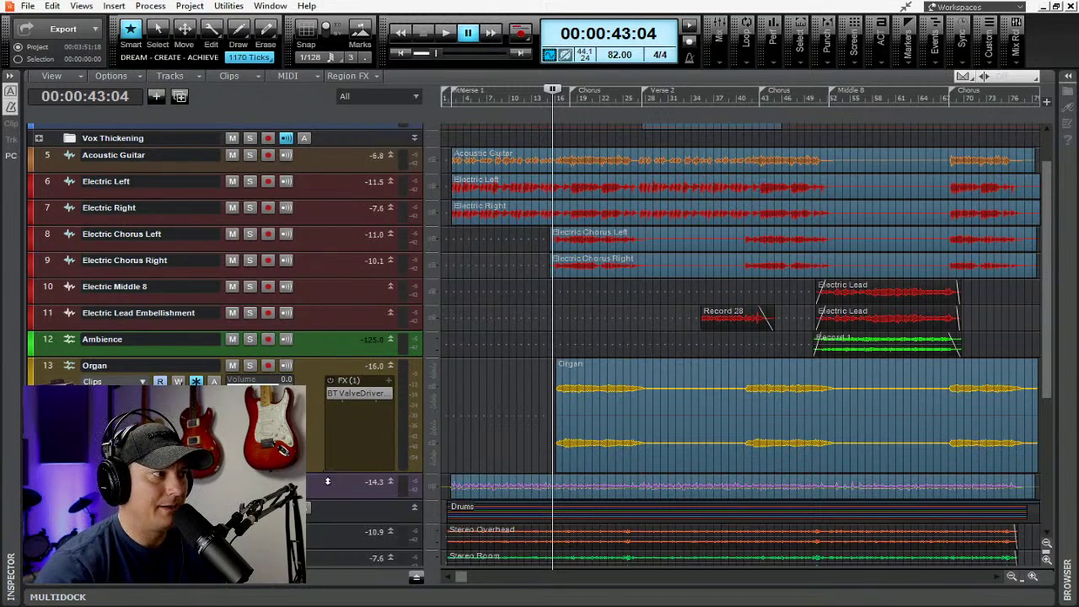
left_click_drag(459, 577, 493, 578)
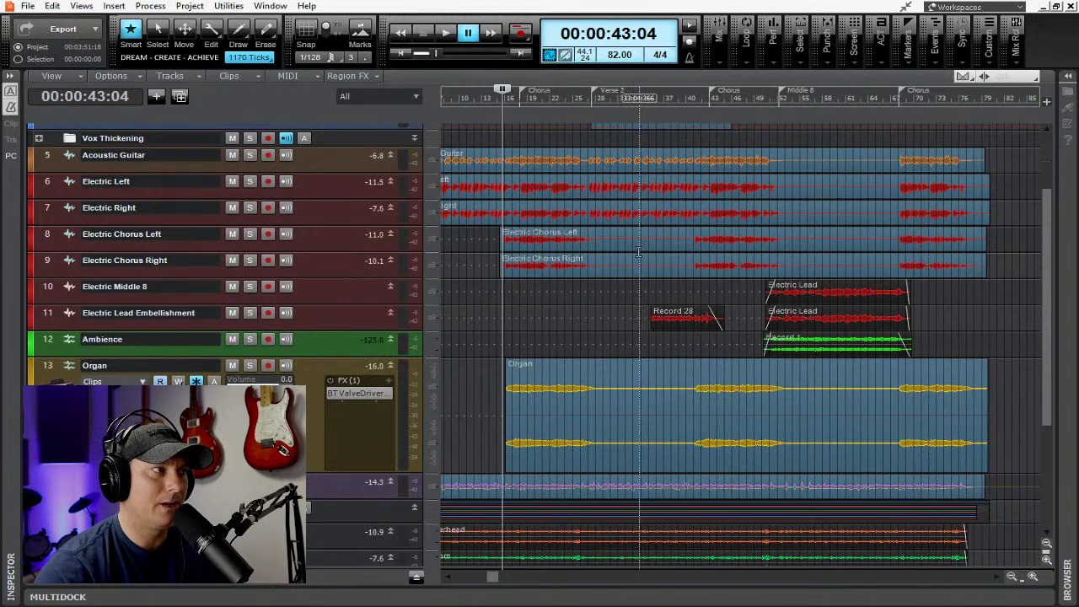
scroll(628, 273, "down", 3)
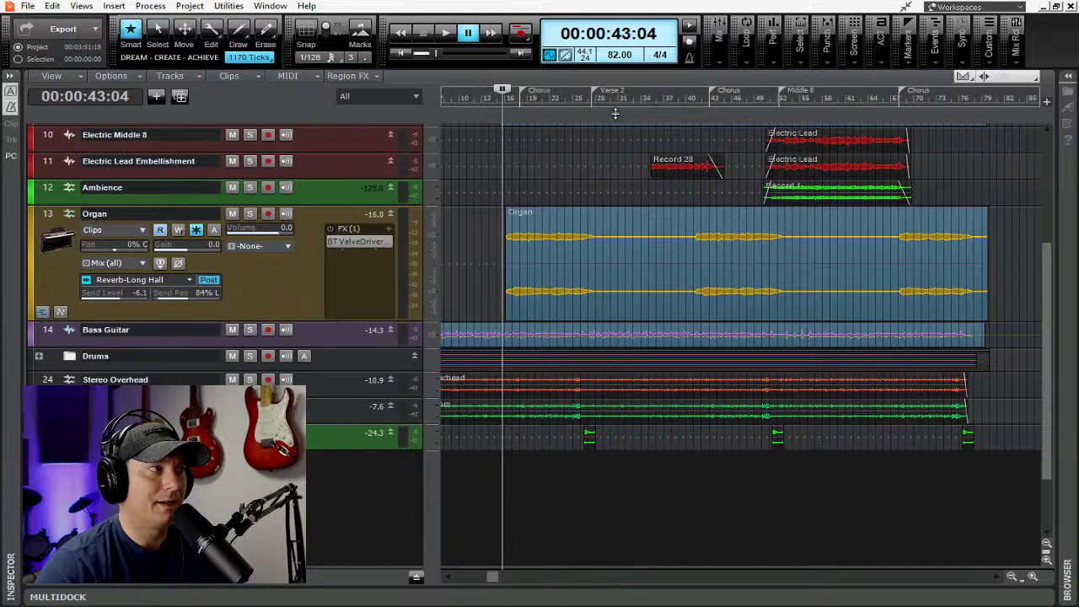
- Play from about 00:01:10 near the end of the first Chorus into Verse 2 and pause around 00:01:40
left_click(574, 96)
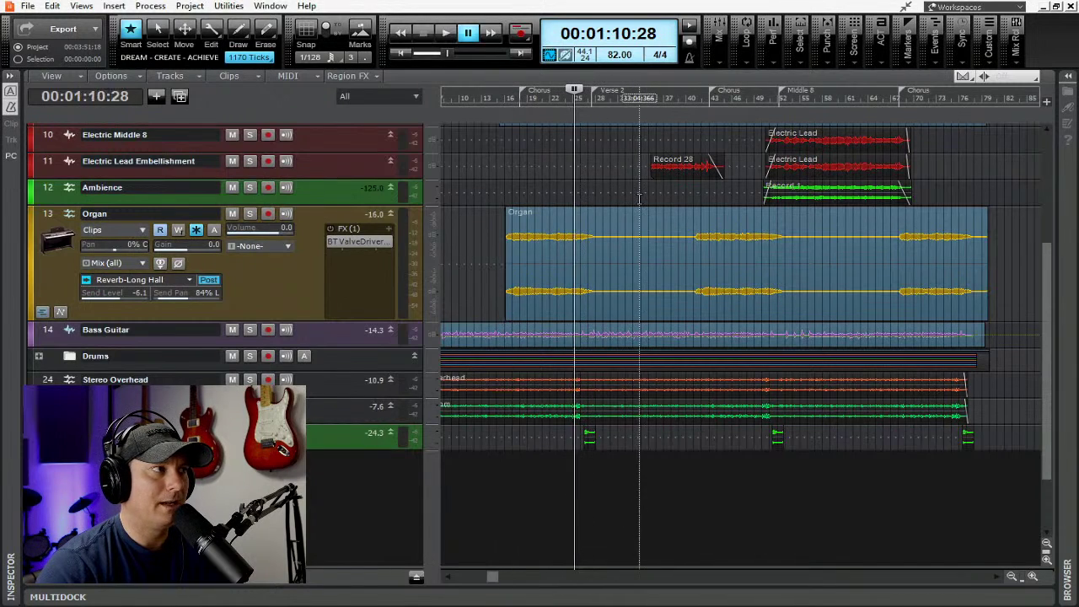
scroll(646, 236, "up", 5)
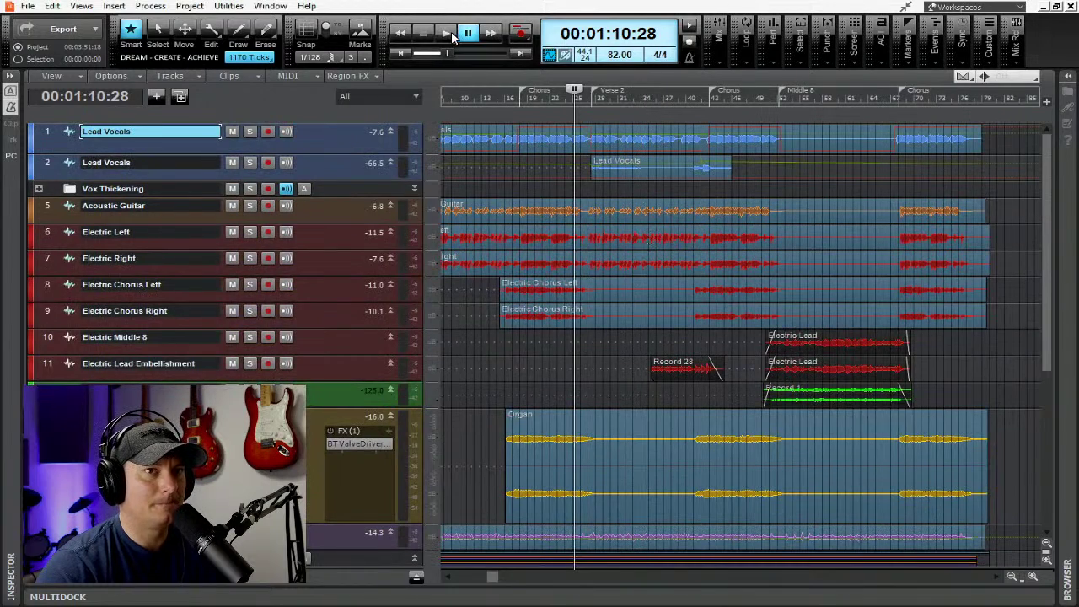
left_click(451, 31)
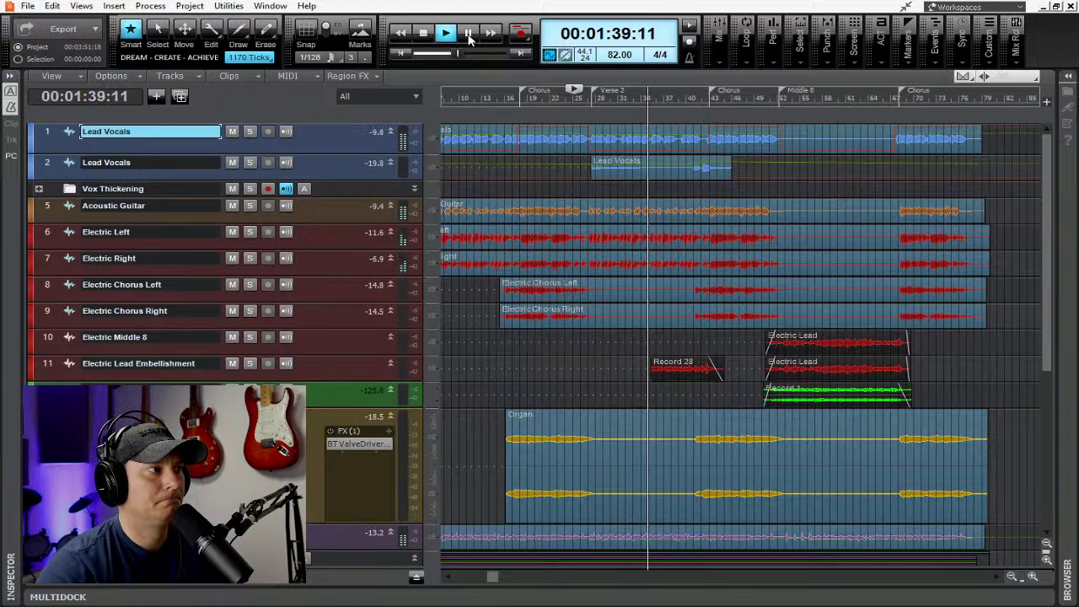
left_click(468, 34)
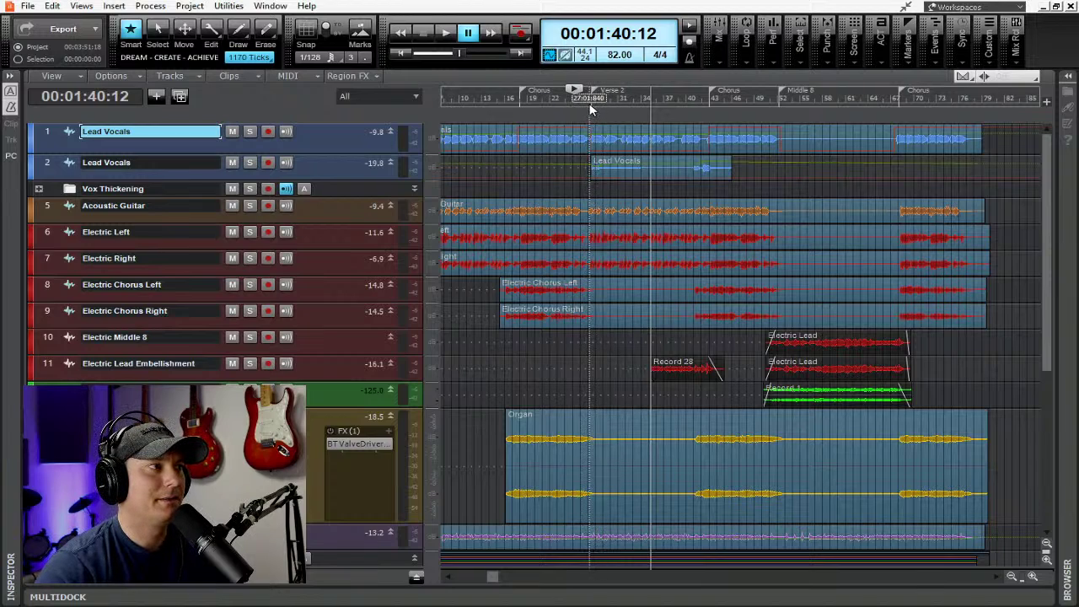
- Enlarge the second Lead Vocals track to show its effects and automation, and place the playhead just before Verse 2
left_click(590, 104)
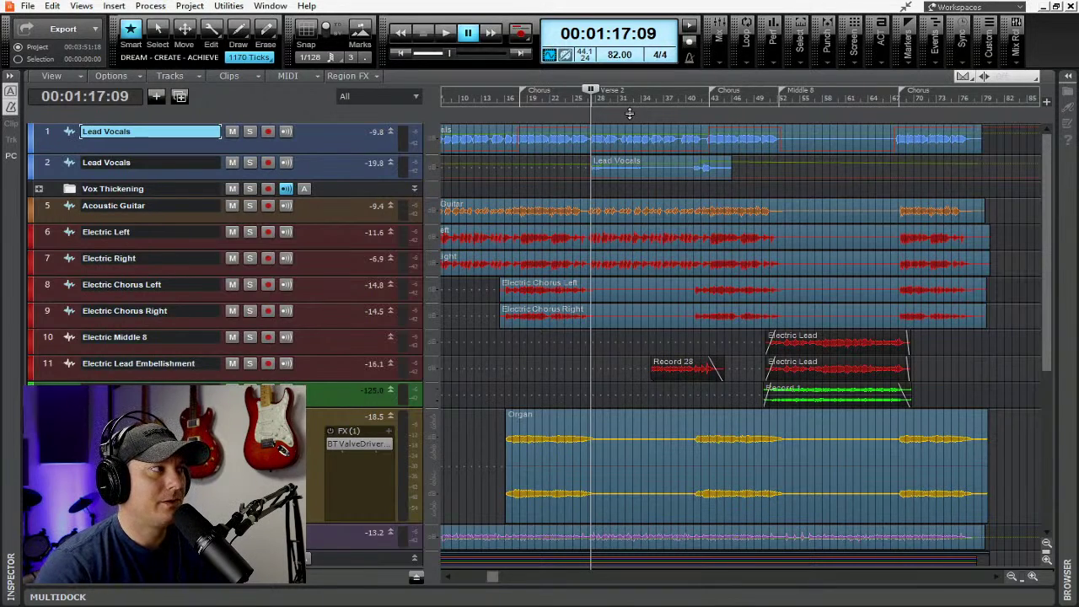
left_click_drag(343, 180, 351, 260)
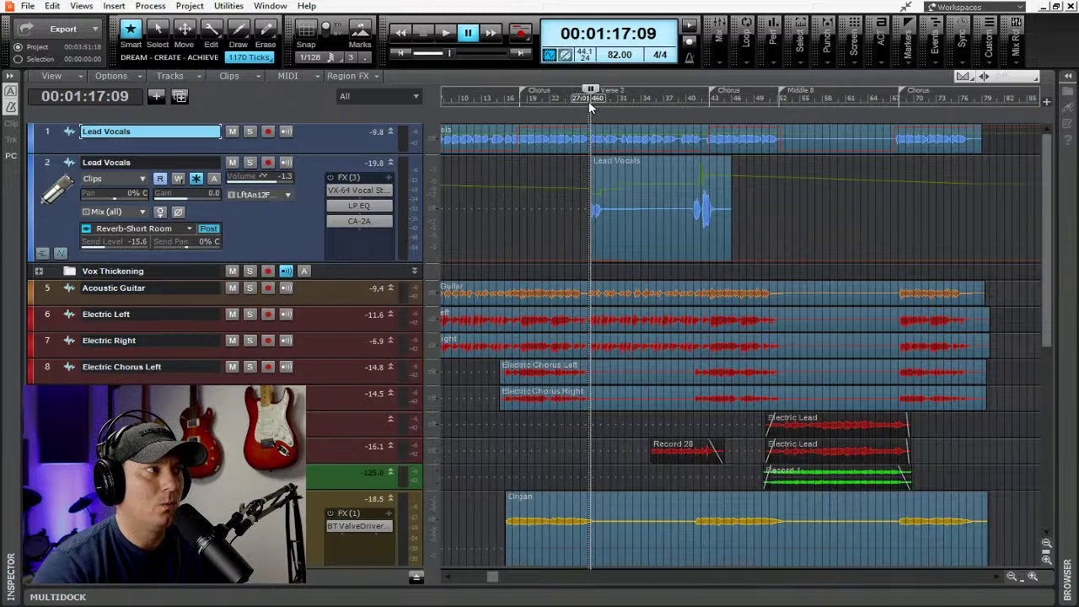
left_click(588, 100)
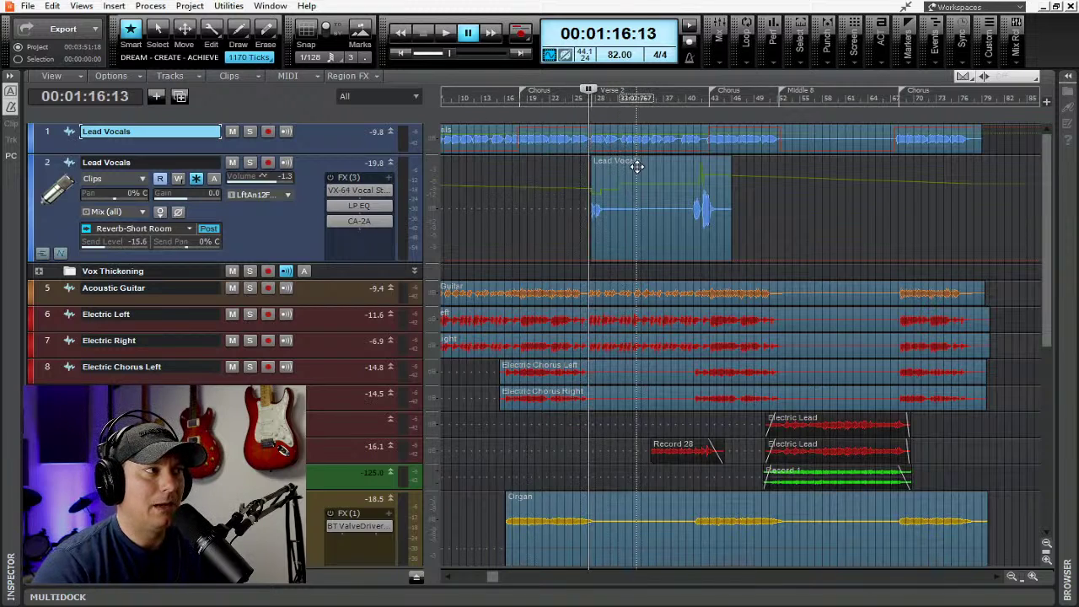
left_click(651, 100)
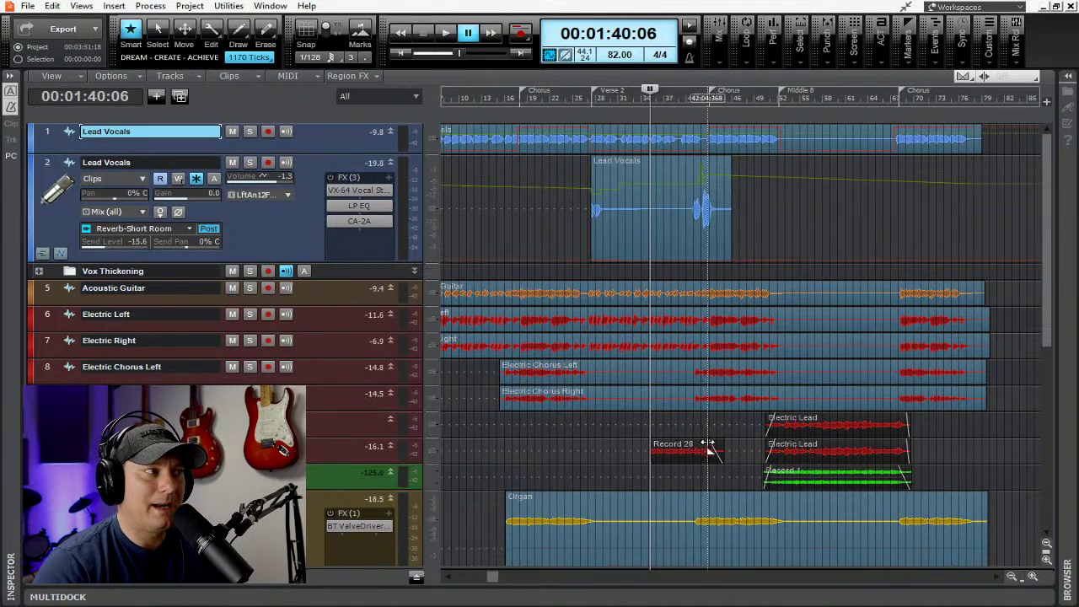
scroll(687, 459, "down", 5)
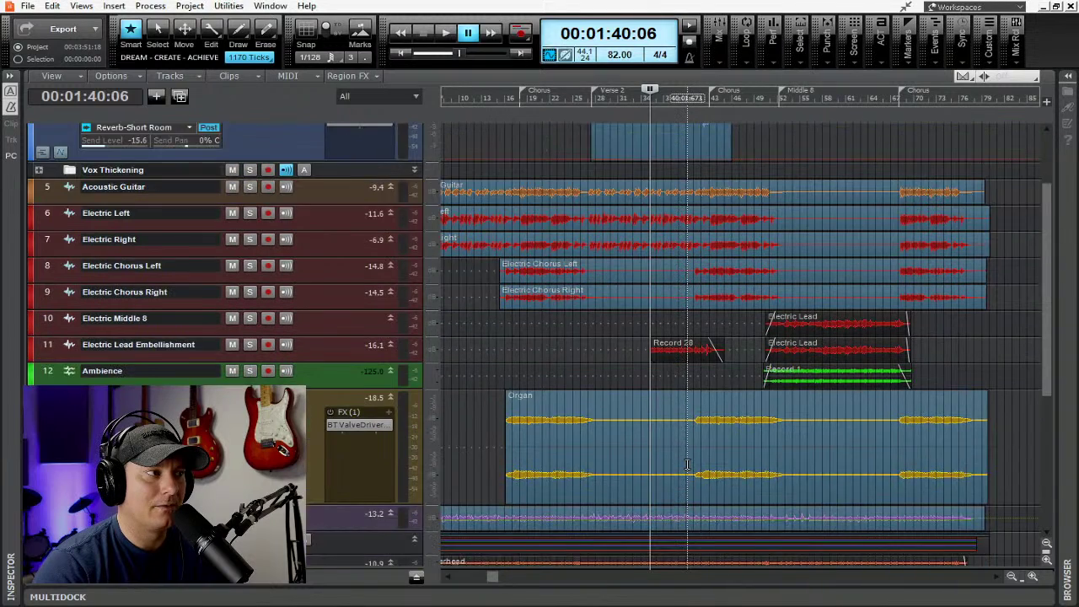
scroll(686, 462, "up", 5)
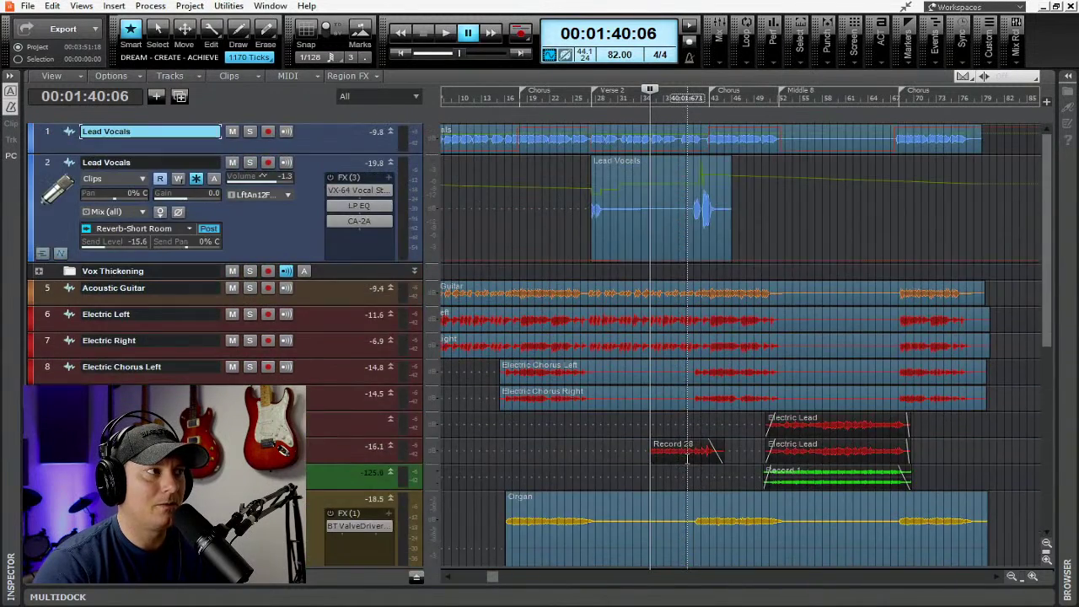
left_click(589, 100)
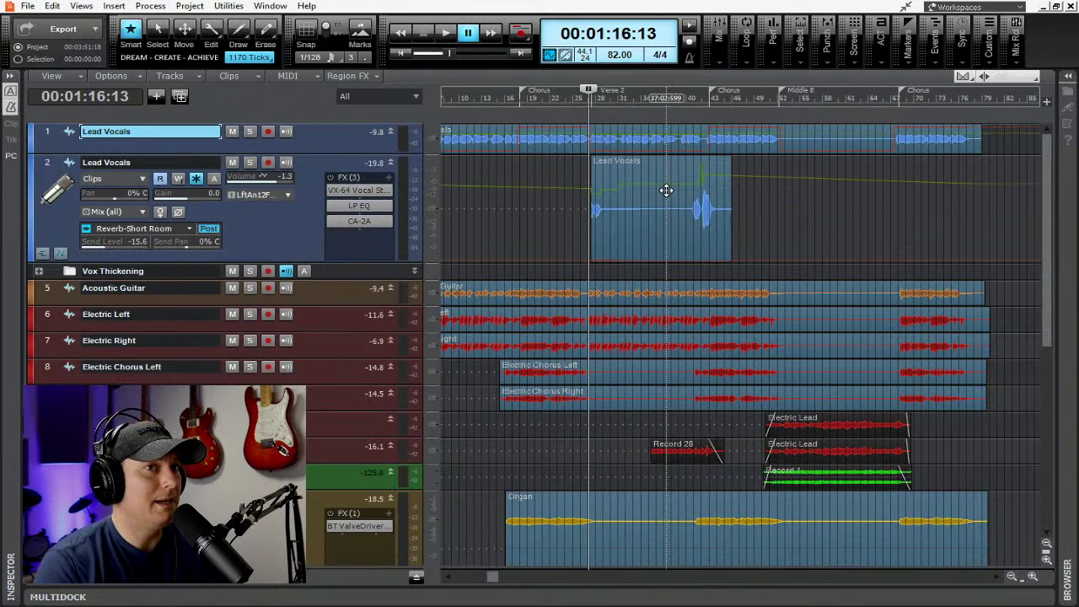
- Play from about 00:01:16 through Verse 2 and the second Chorus, shrinking the enlarged tracks meanwhile, and pause at the Middle 8
double_click(666, 190)
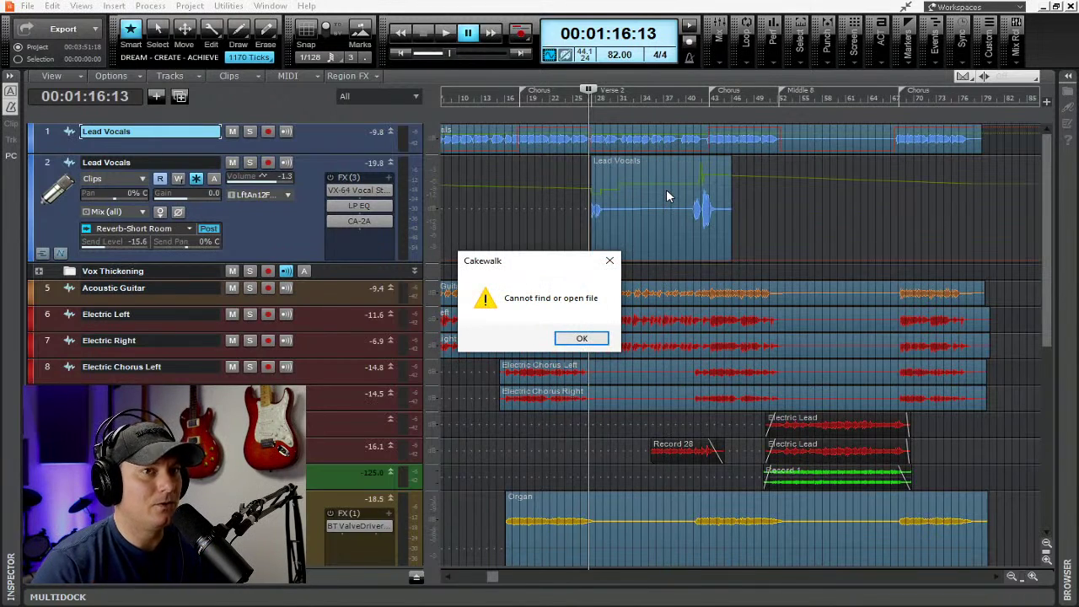
left_click(610, 261)
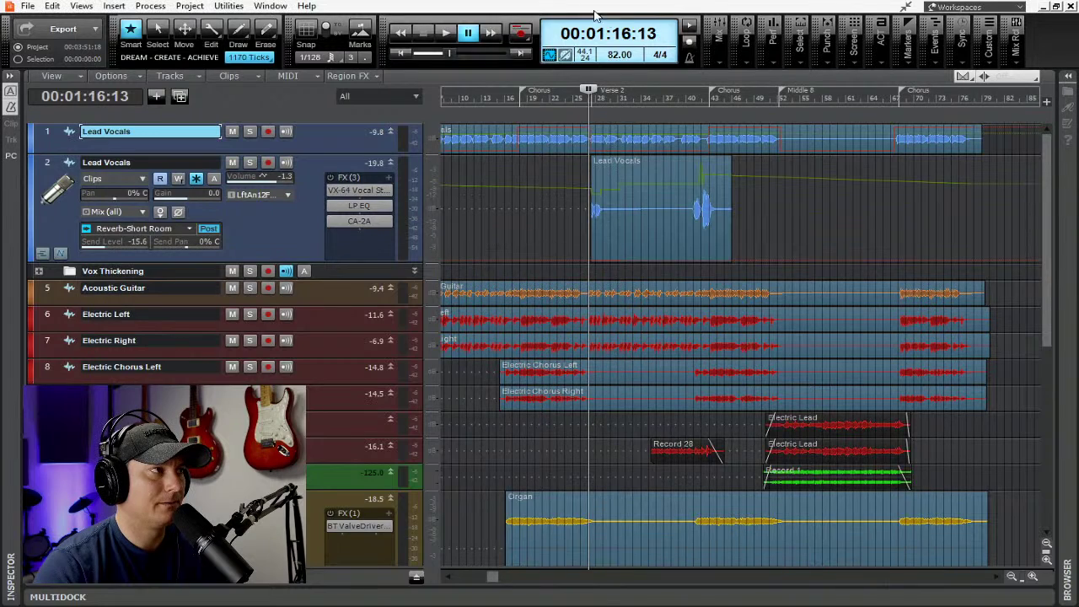
left_click(447, 35)
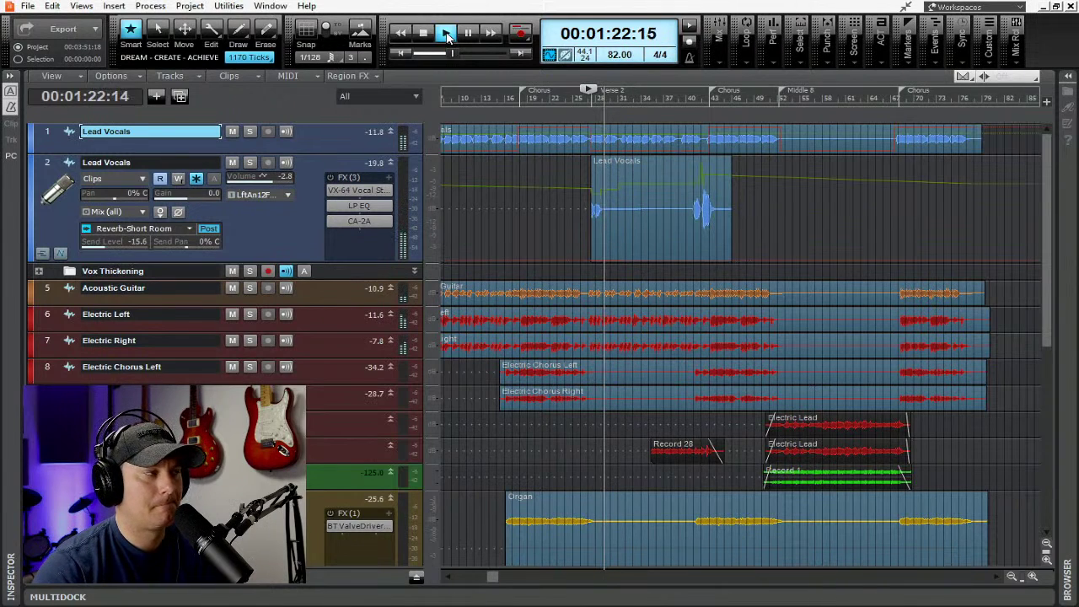
key("f")
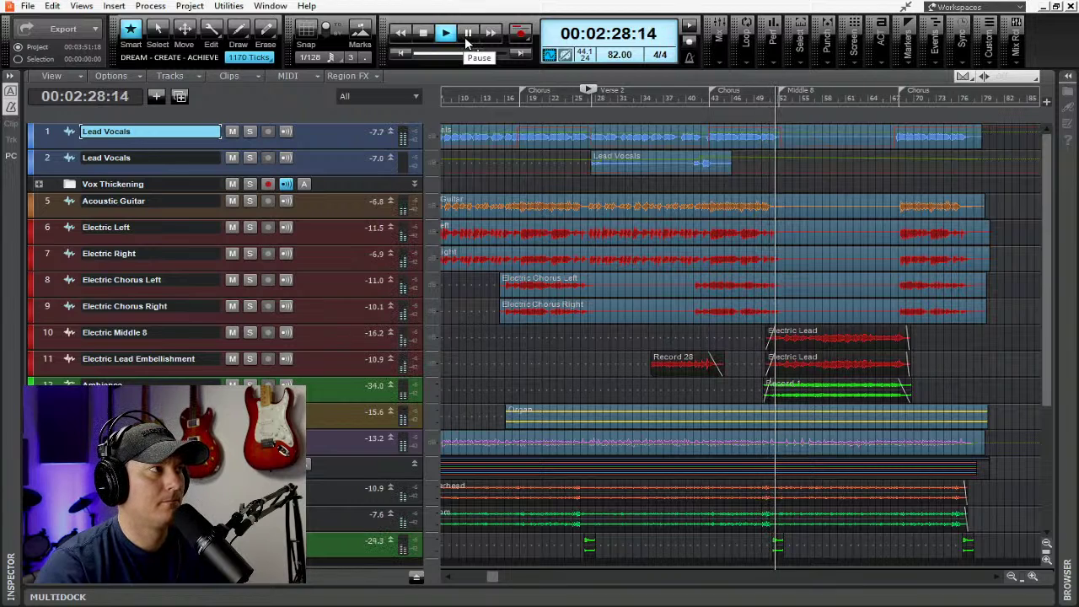
left_click(466, 35)
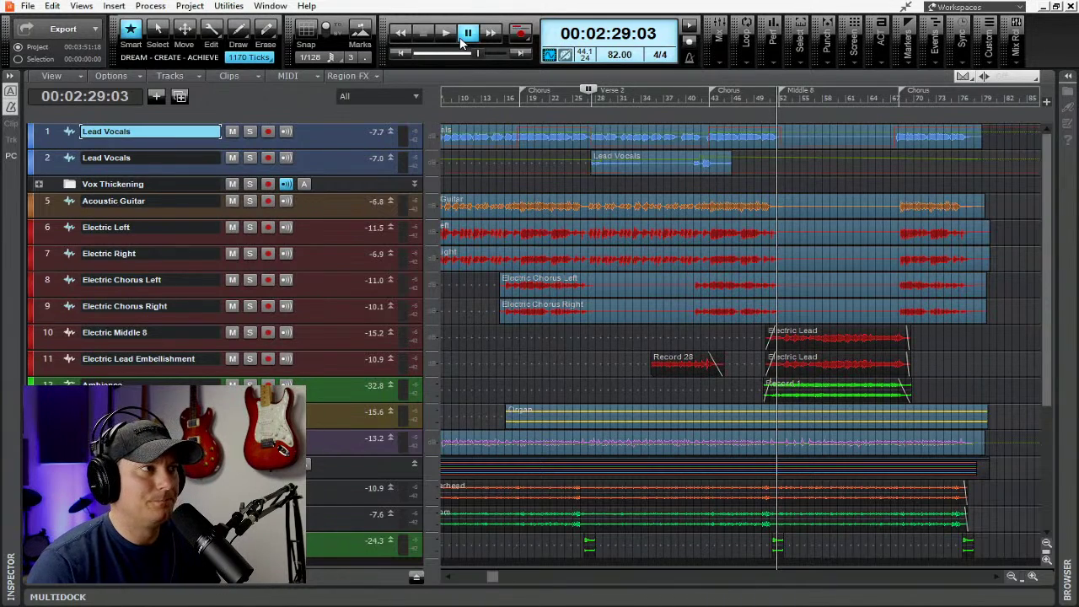
- Place the playhead at about 00:02:22 near the end of the second Chorus, play through the Middle 8 and final Chorus, and stop
left_click(769, 99)
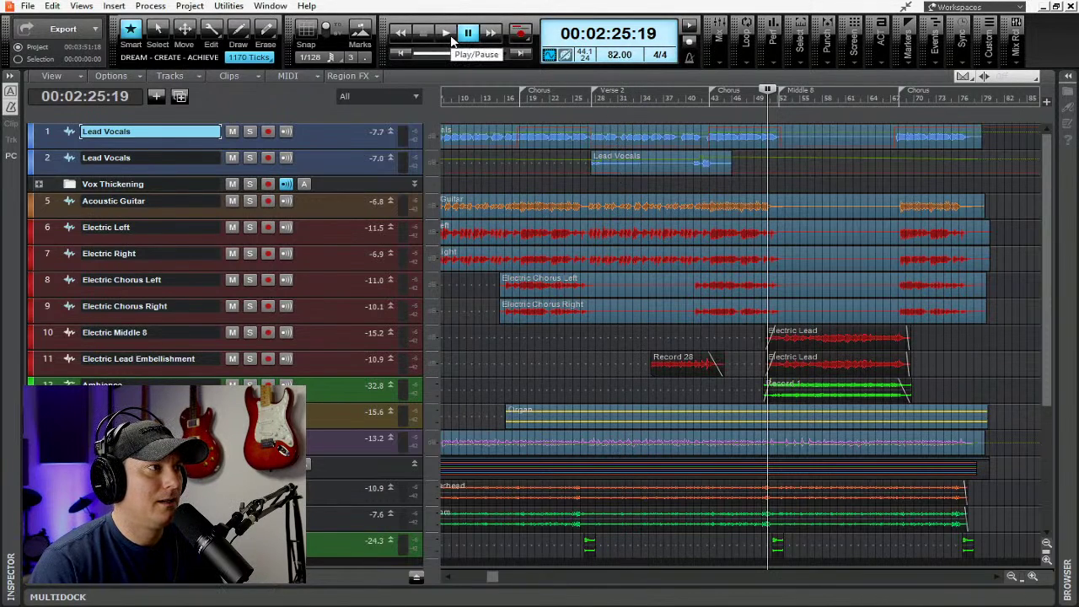
left_click(759, 97)
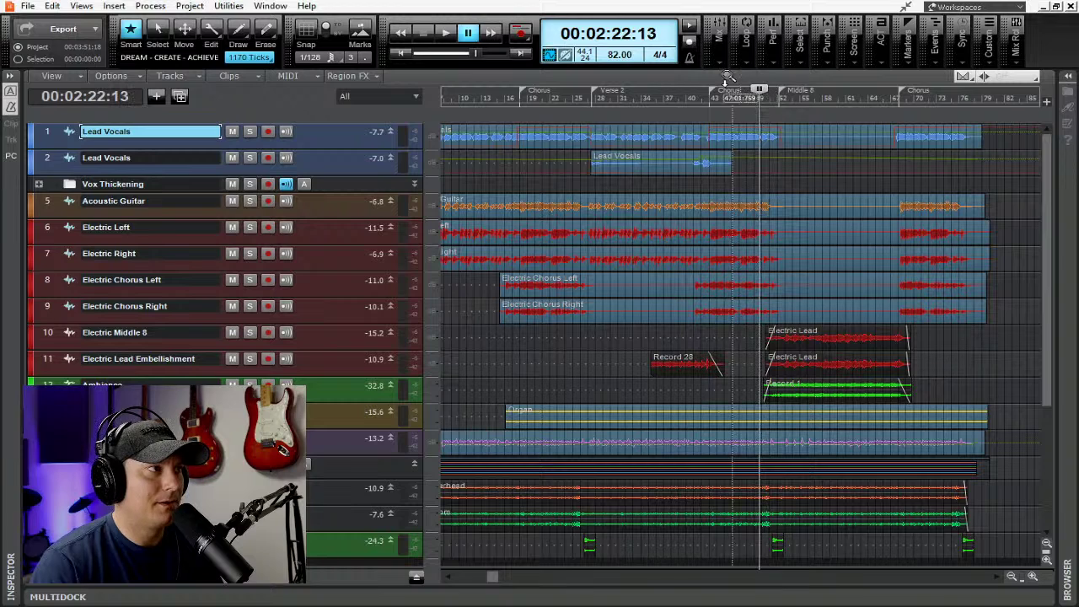
left_click(446, 37)
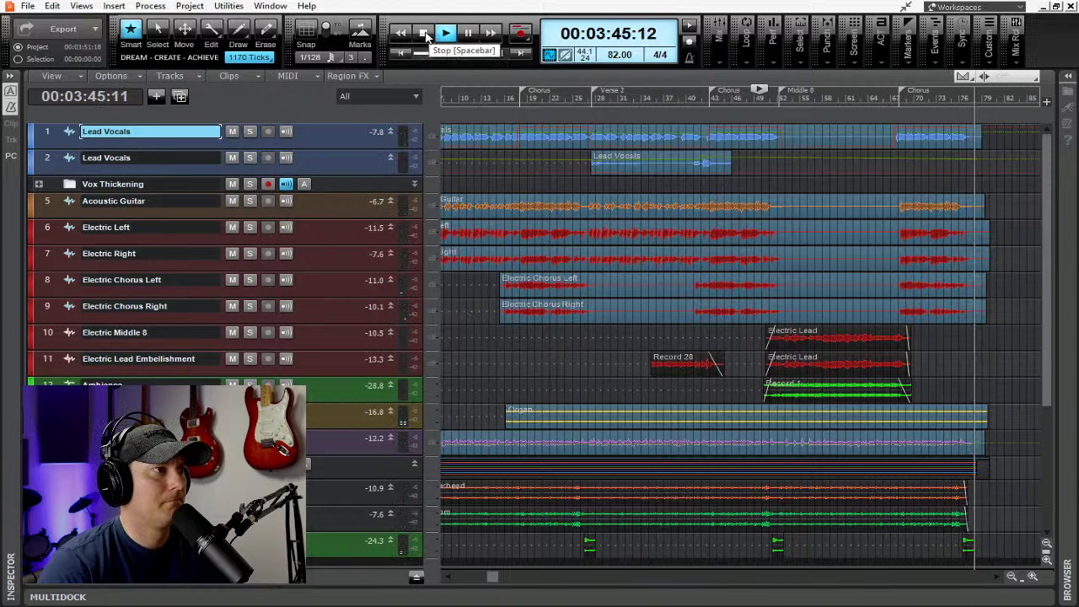
left_click(426, 33)
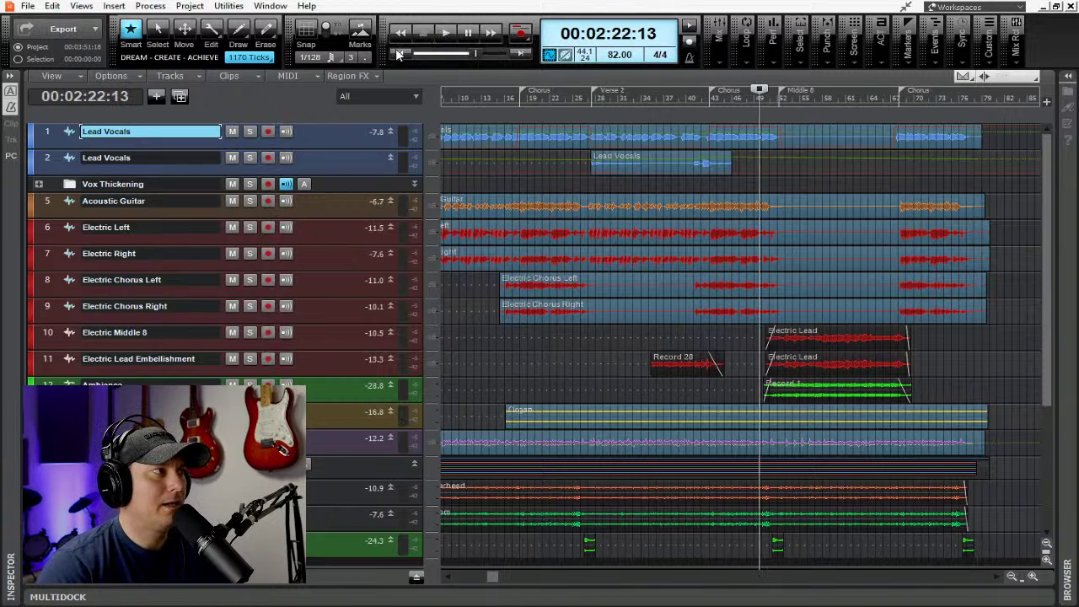
- Return the playhead to the project start, dismiss the missing-file alert, and expand the Drums folder
left_click(400, 52)
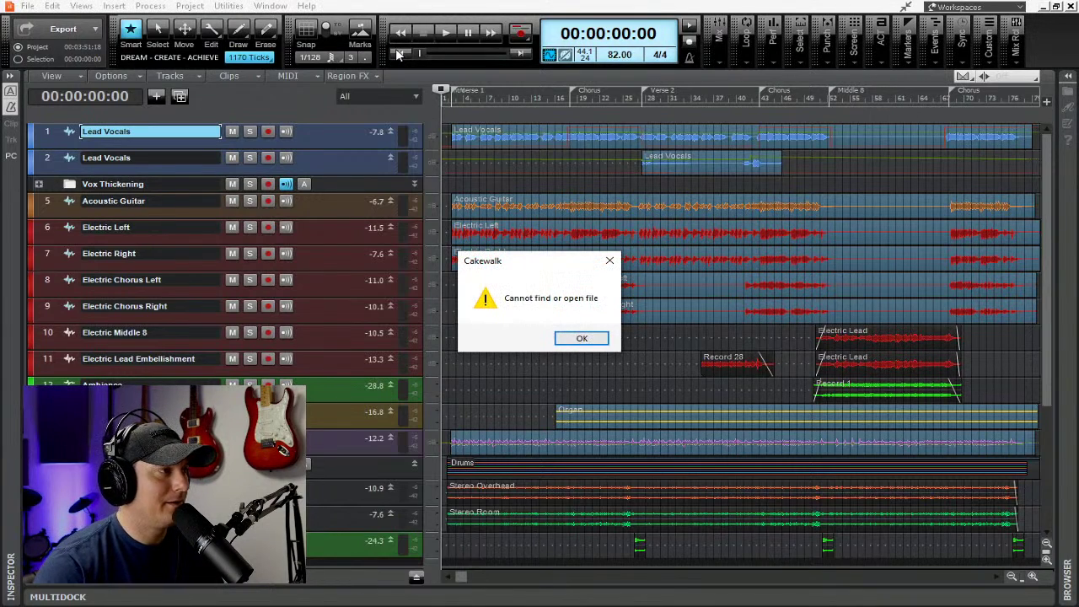
left_click(609, 260)
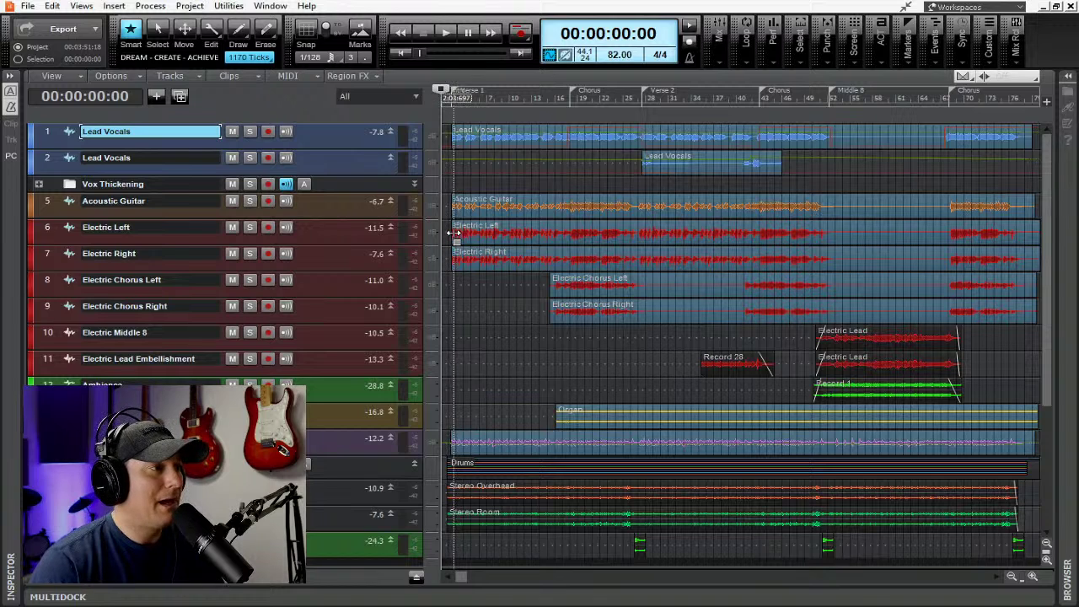
left_click(39, 464)
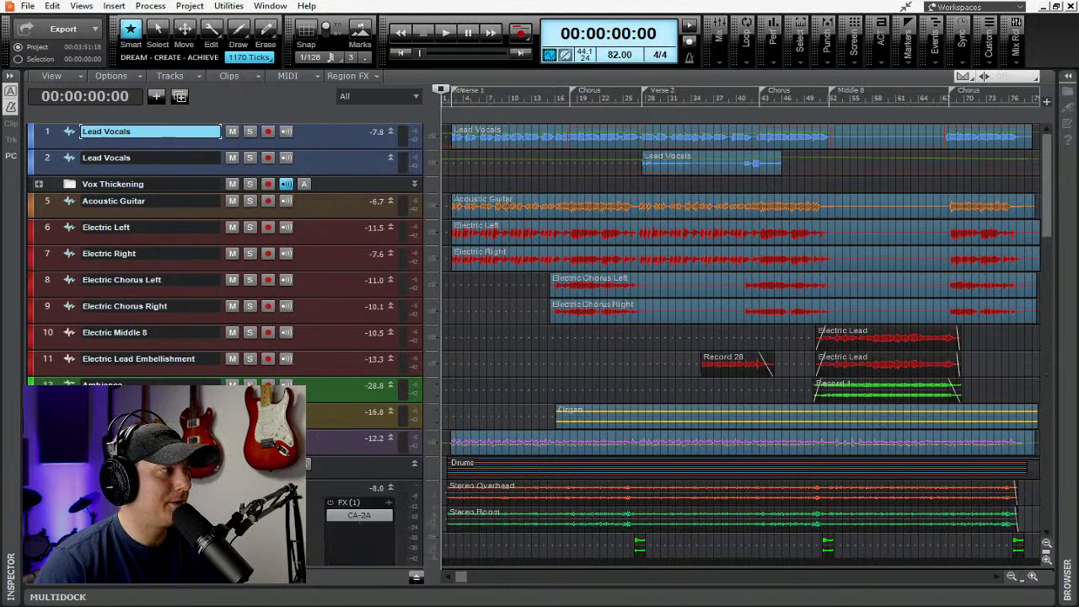
- Examine the individual drum tracks from the kicks, snares and HiHat through Tom 4, plus the Stereo Overhead and Stereo Room tracks
scroll(444, 425, "down", 3)
scroll(445, 426, "down", 8)
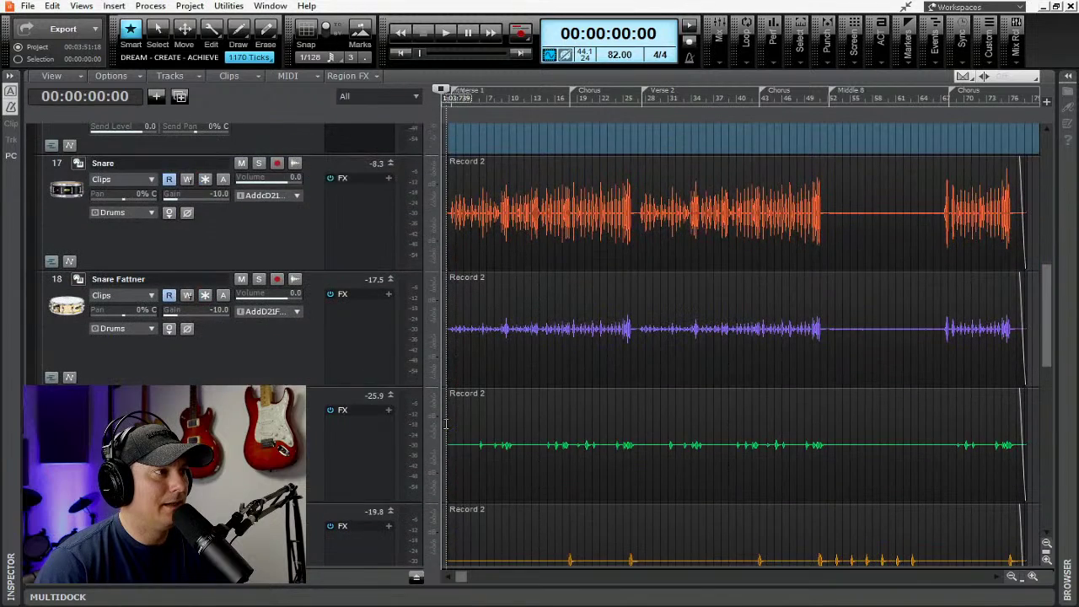
scroll(446, 425, "down", 5)
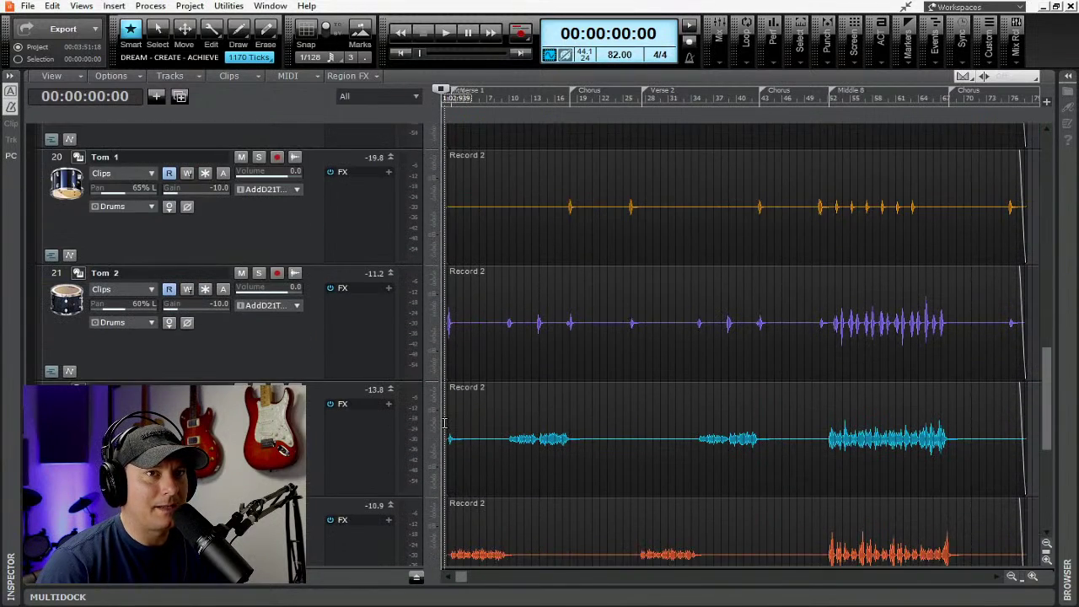
scroll(445, 420, "down", 1)
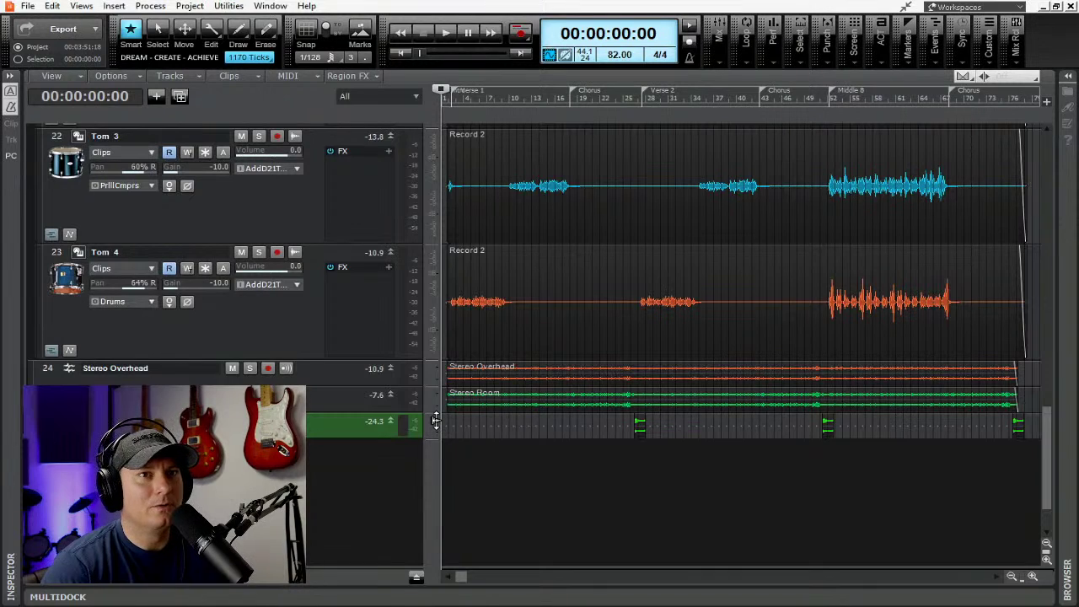
scroll(438, 421, "up", 3)
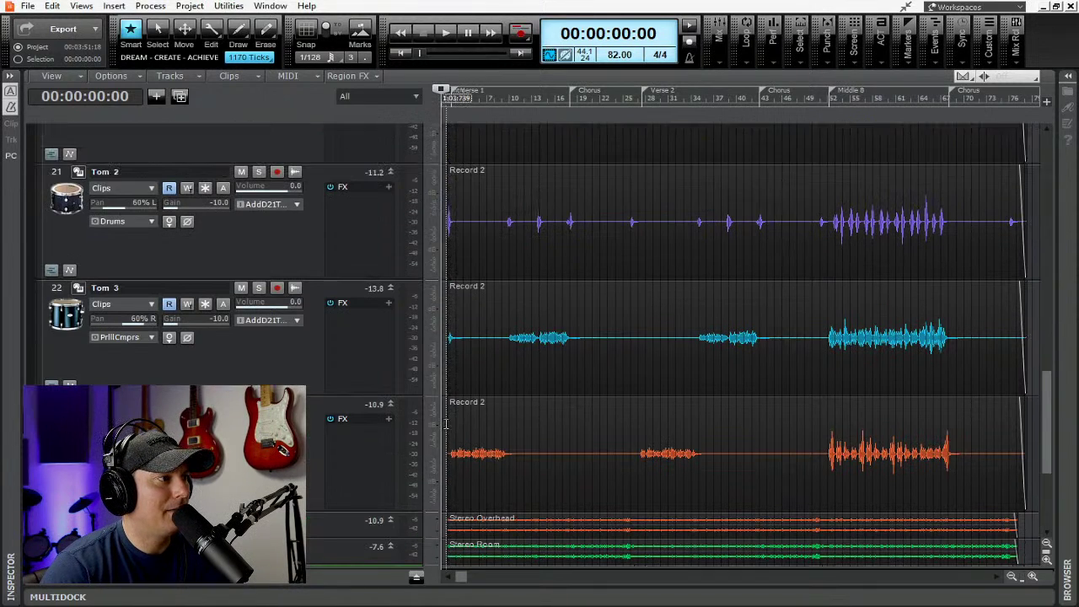
scroll(445, 424, "up", 10)
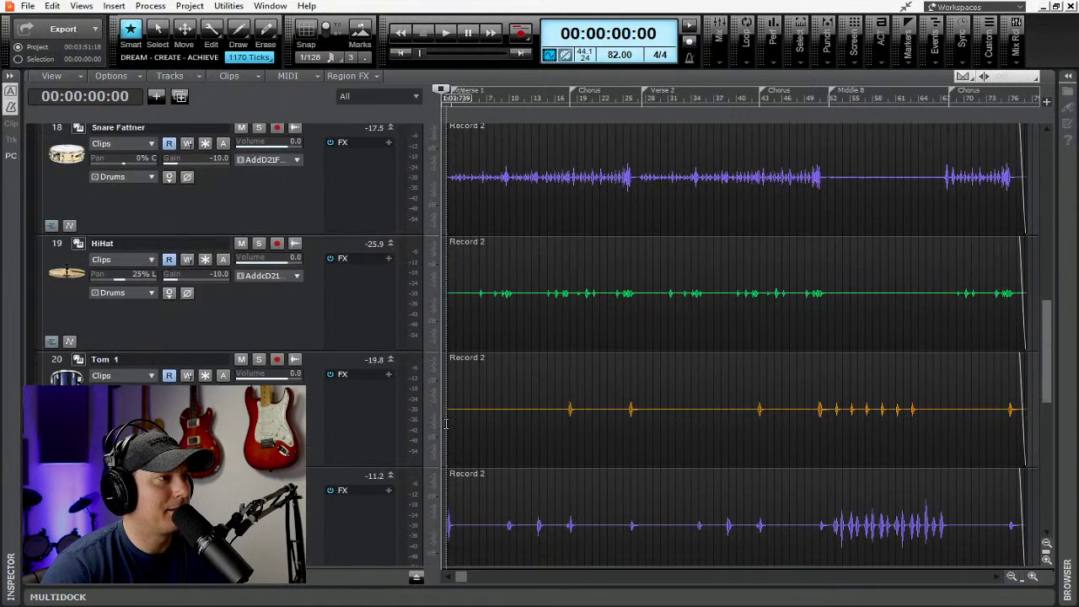
scroll(444, 424, "up", 15)
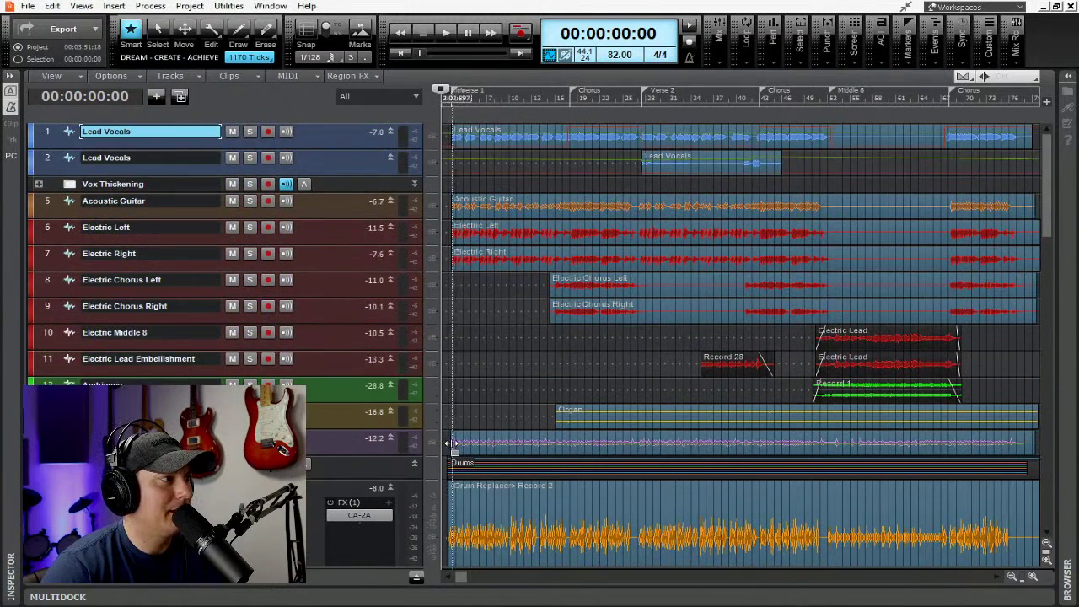
scroll(454, 429, "down", 5)
scroll(462, 445, "down", 3)
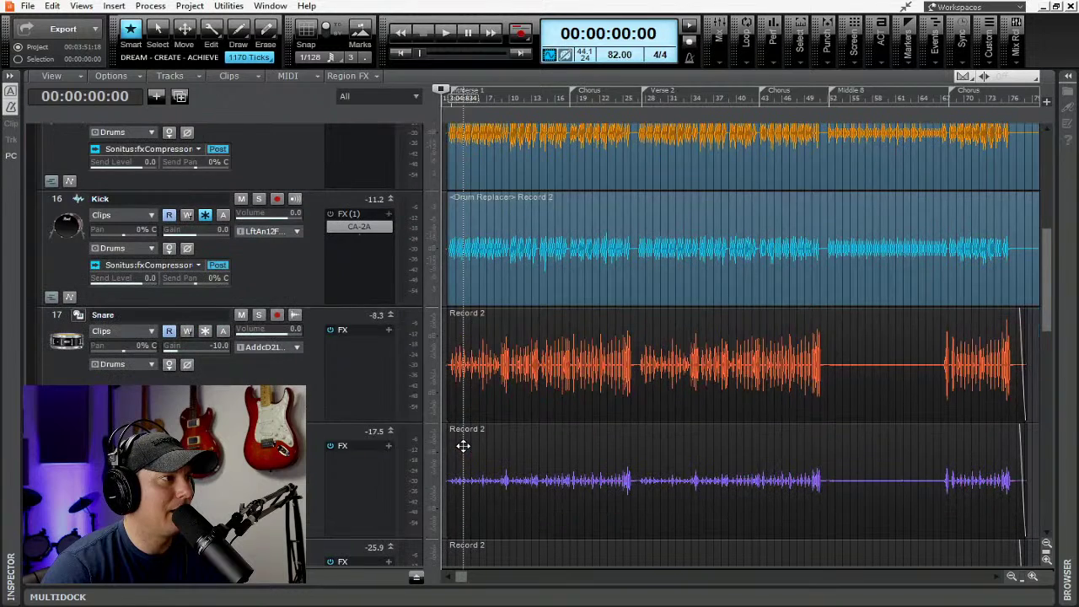
scroll(462, 445, "down", 6)
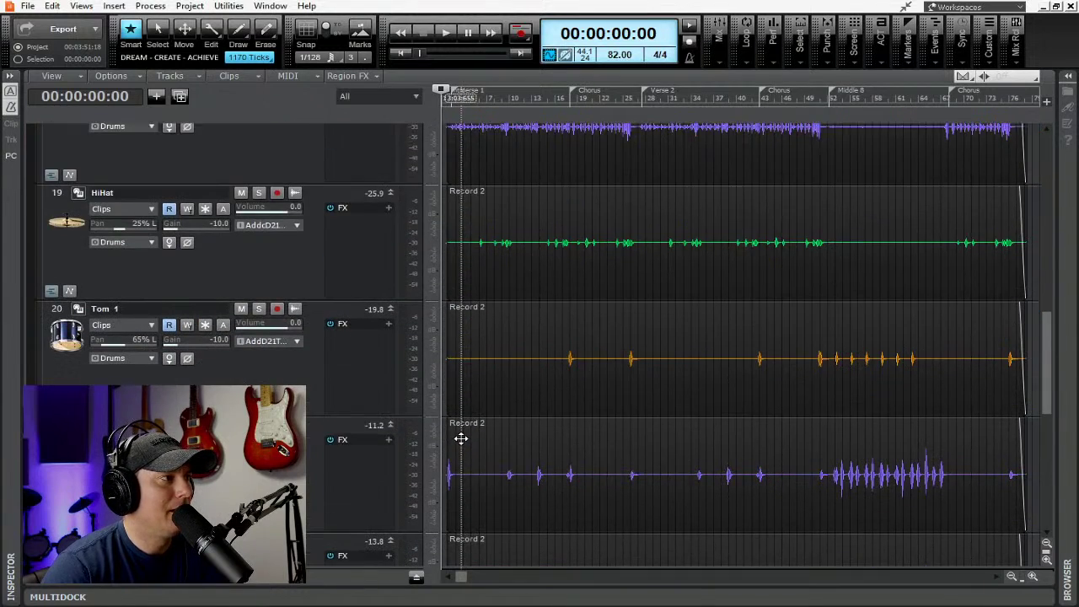
scroll(460, 438, "down", 3)
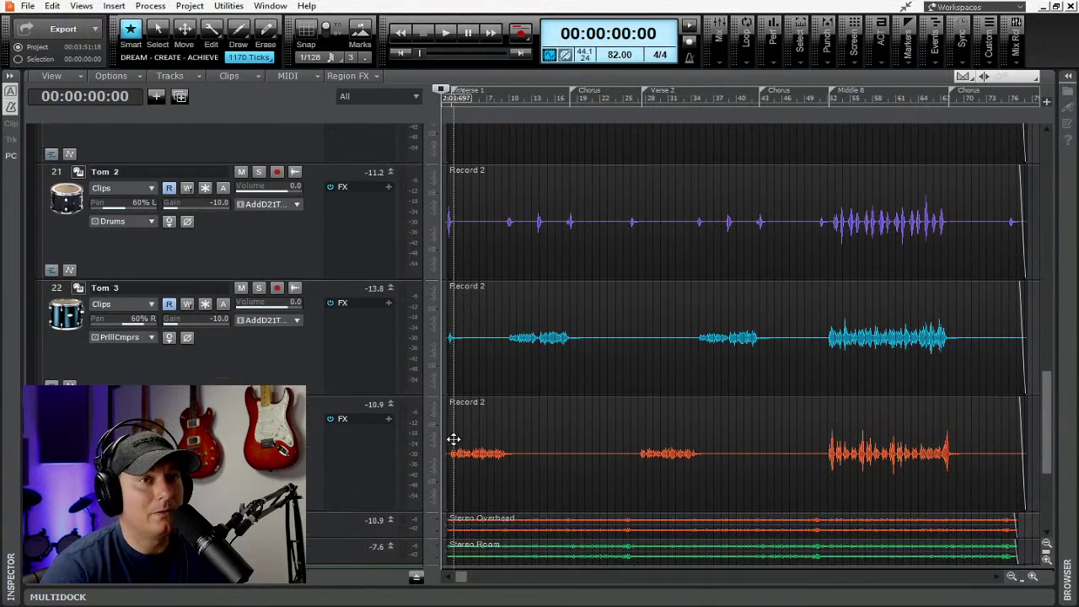
scroll(455, 434, "down", 3)
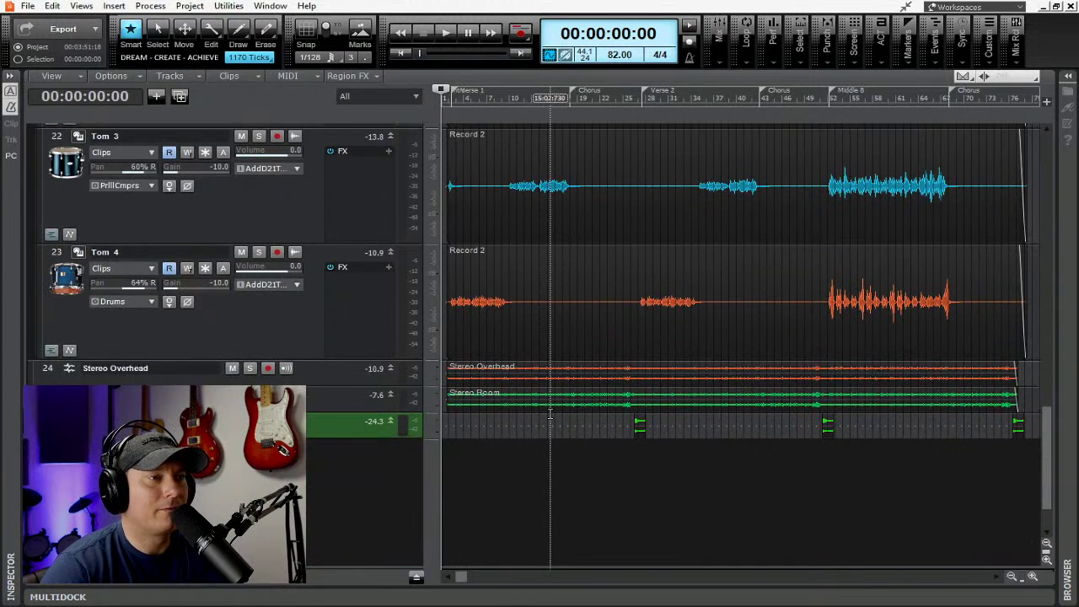
- Collapse the Drums folder and look over the full track list, including Stereo Overhead, Stereo Room and Cymbal Realism
scroll(379, 404, "up", 12)
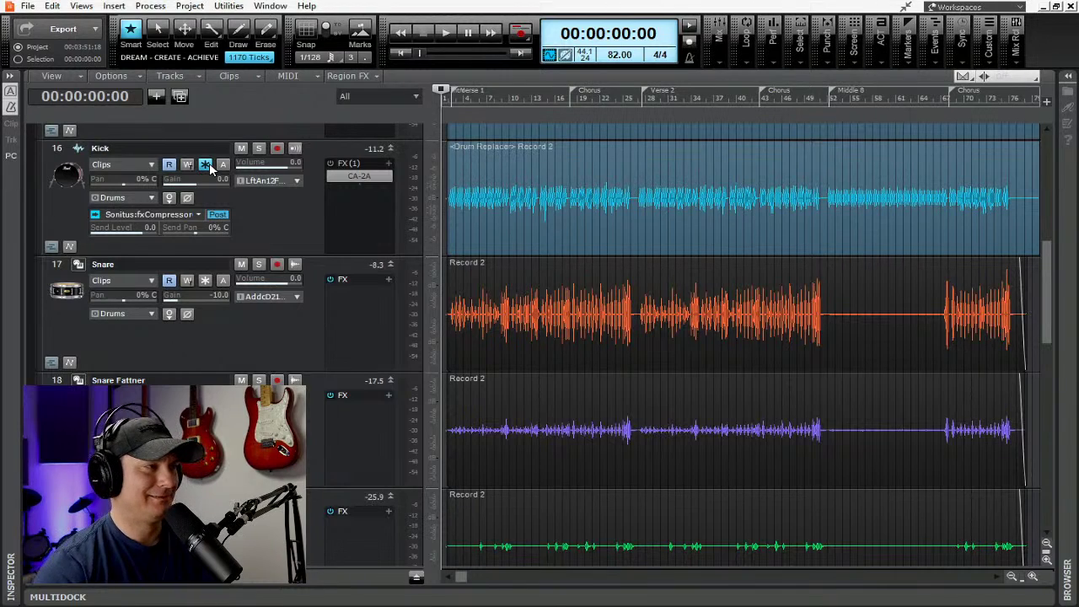
scroll(194, 194, "up", 8)
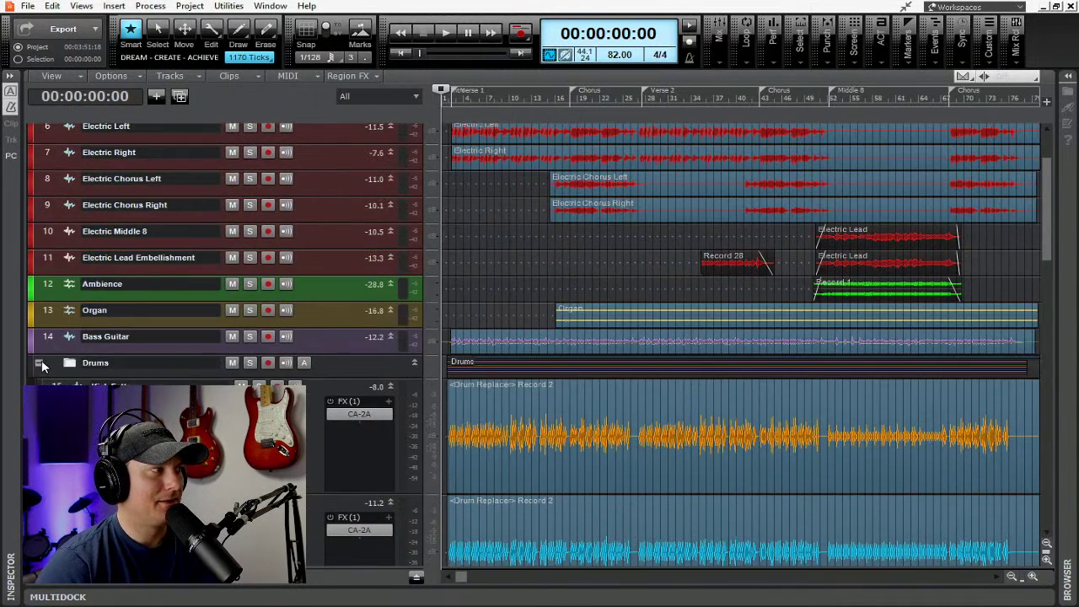
left_click(39, 362)
scroll(215, 326, "down", 3)
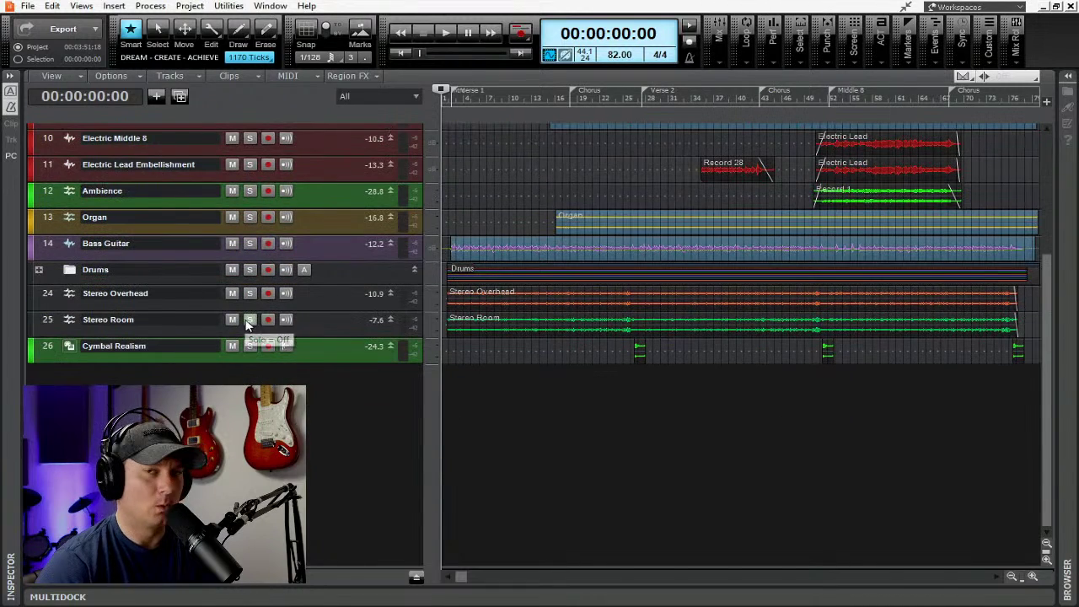
scroll(244, 324, "up", 8)
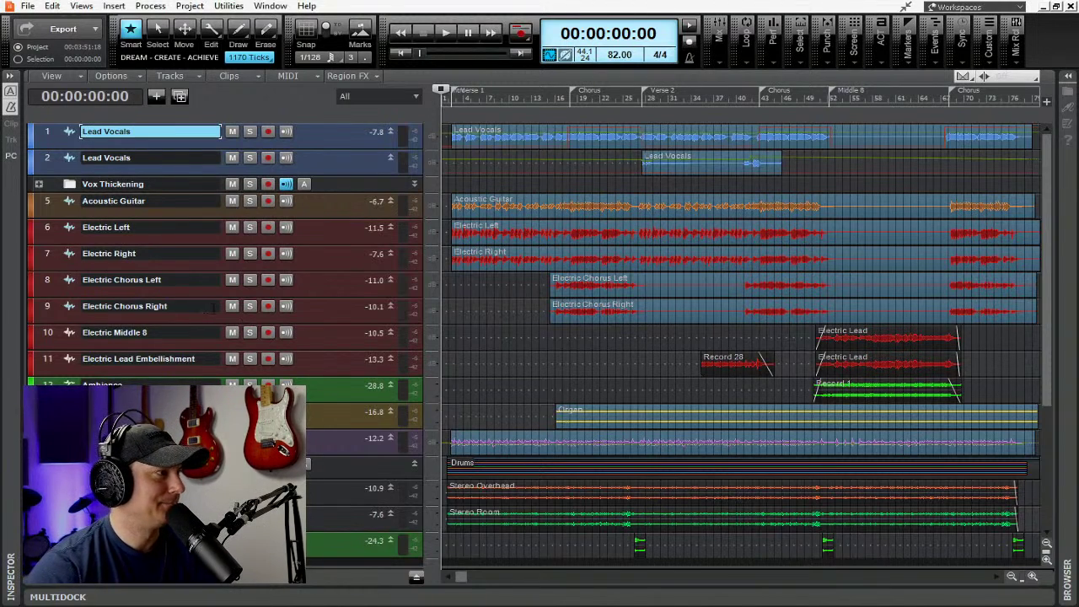
scroll(287, 299, "down", 2)
scroll(287, 298, "up", 2)
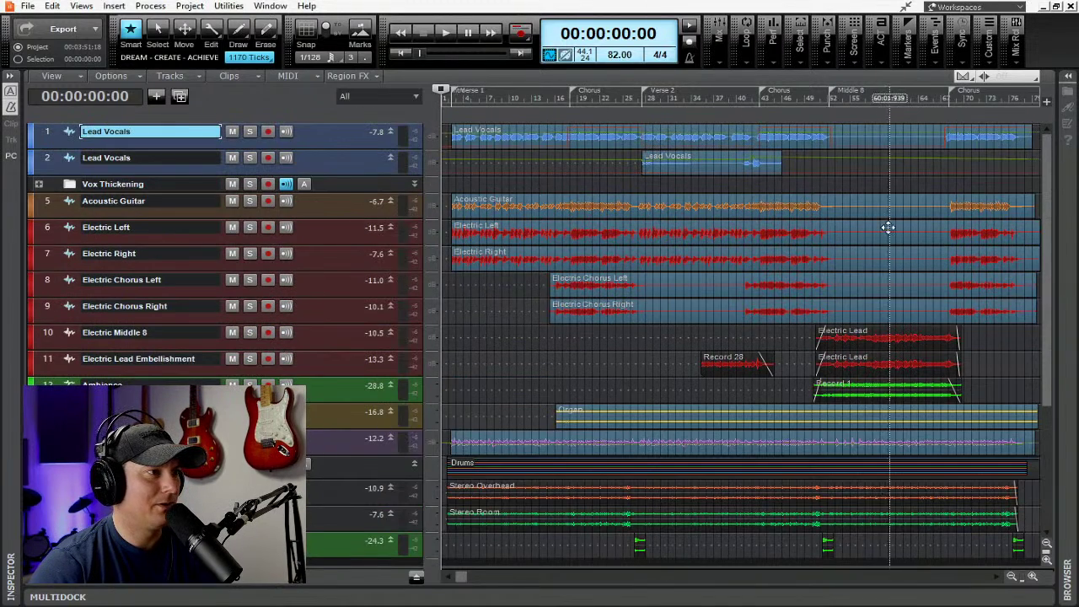
- Place the playhead at about 00:02:23 just before the Middle 8, and enlarge and solo the Ambience track
left_click(814, 99)
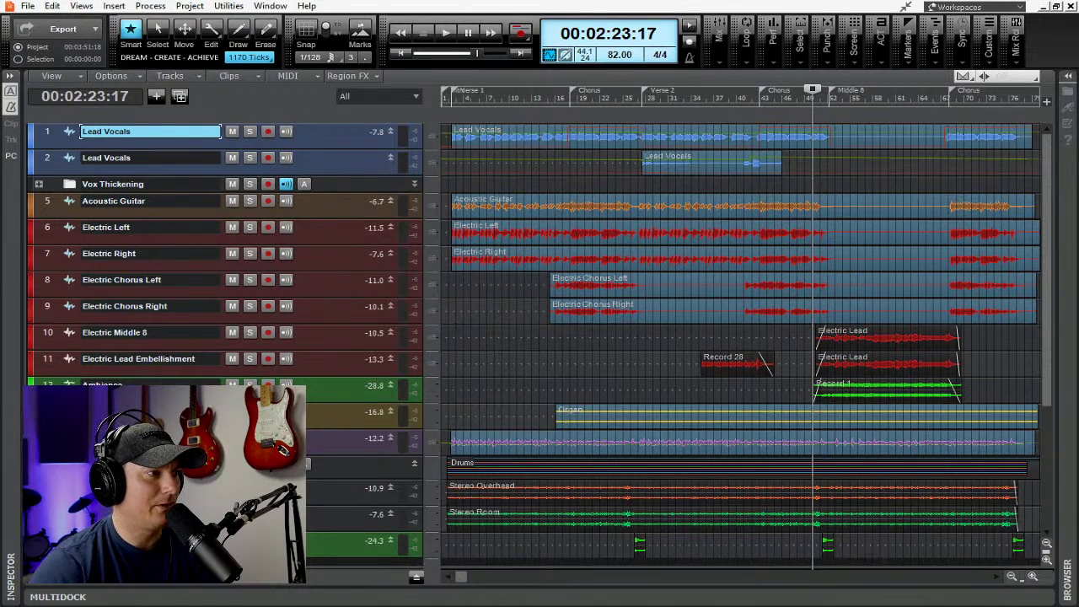
left_click(1032, 575)
left_click(1033, 575)
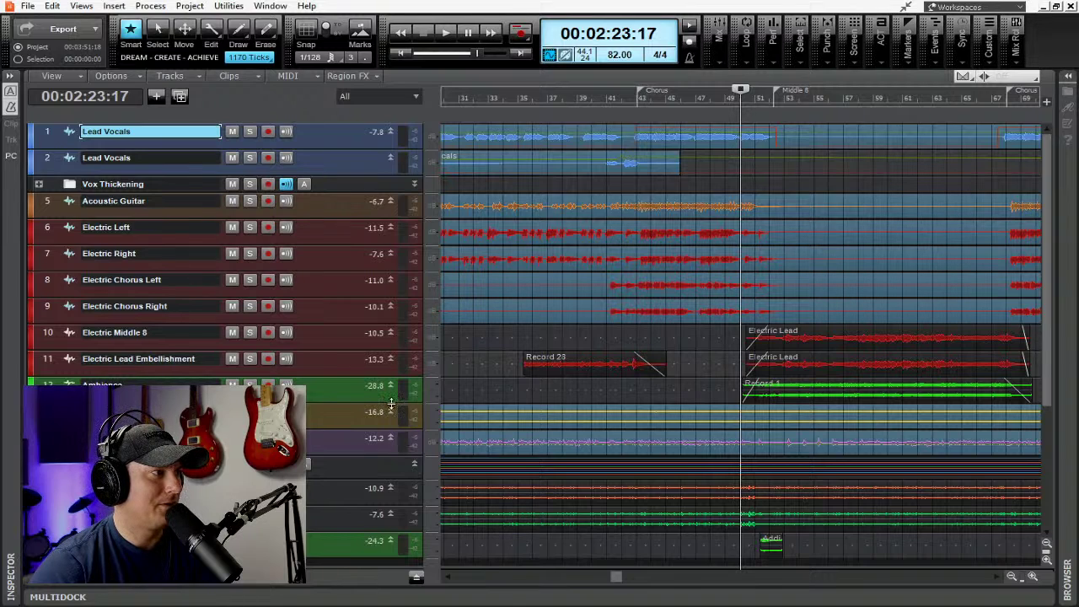
left_click_drag(390, 398, 401, 588)
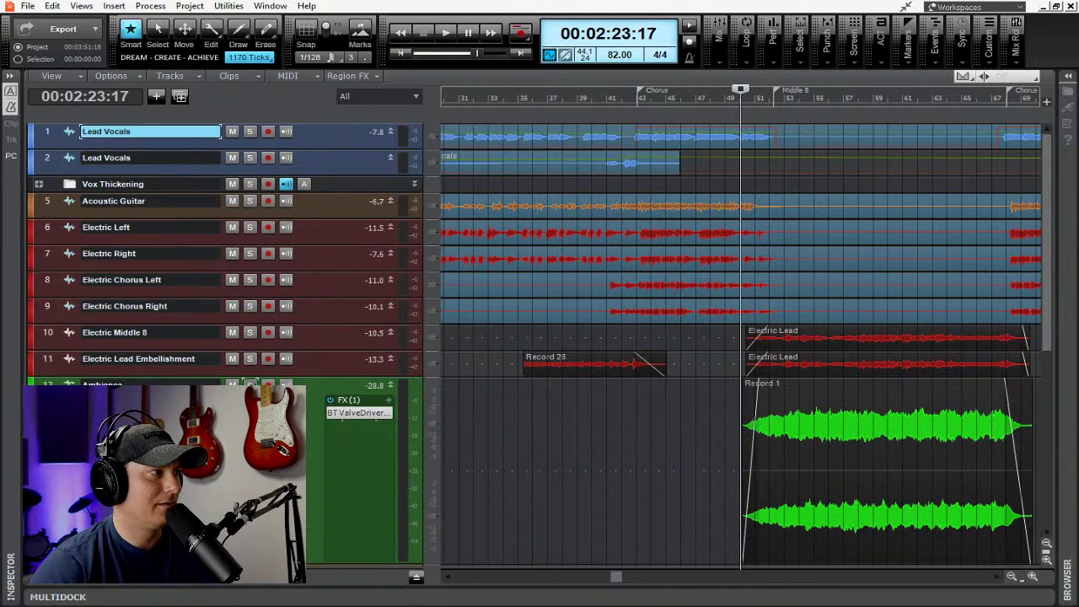
left_click(250, 383)
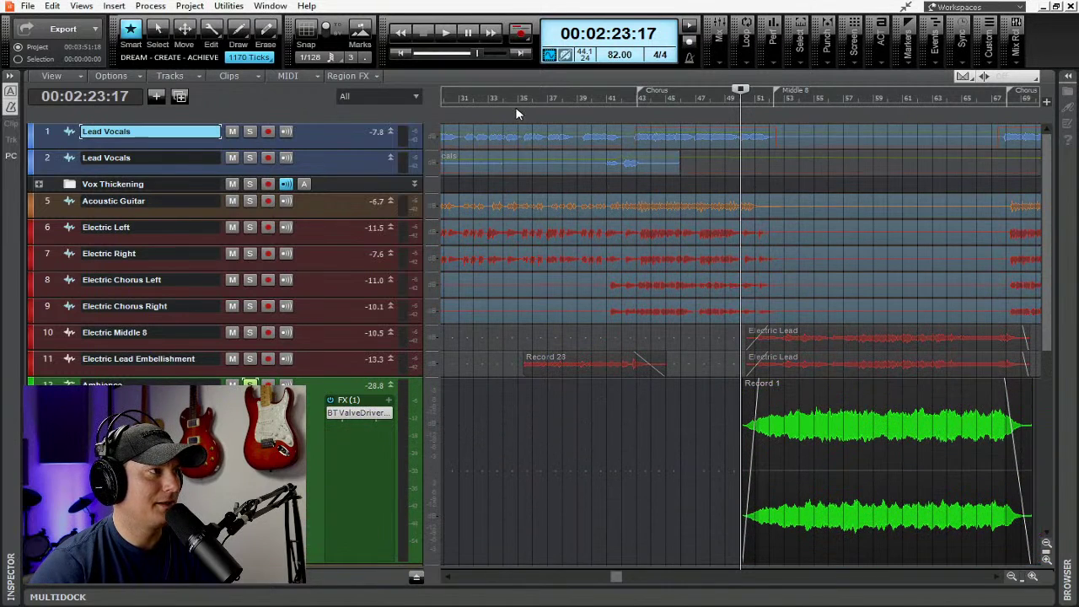
- Play the Middle 8 from about 00:02:23 with the Ambience track soloed, stop, and replay the section in the full mix
left_click(448, 32)
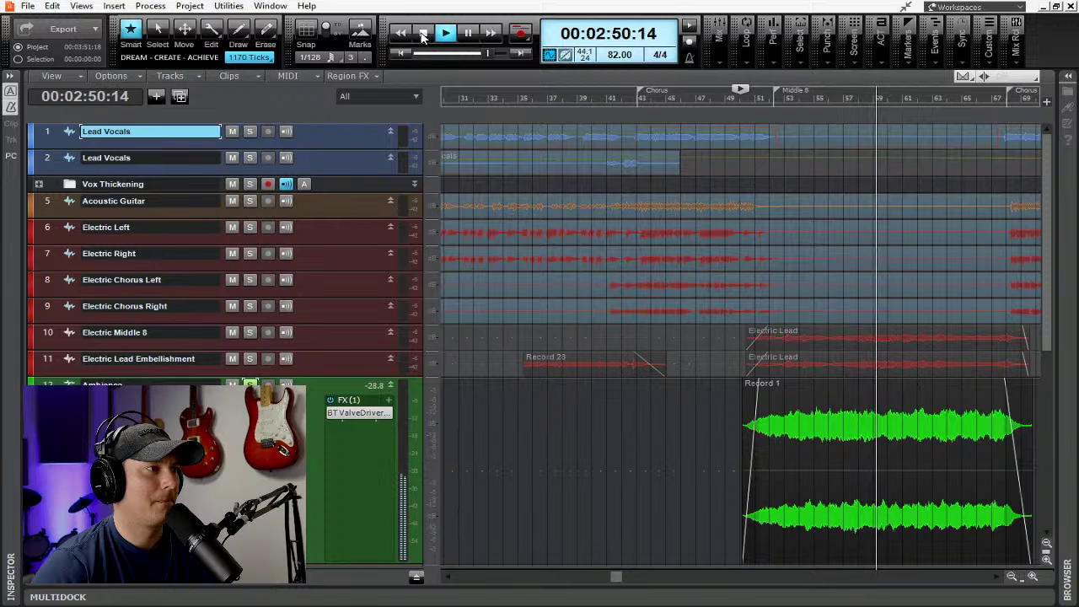
left_click(423, 34)
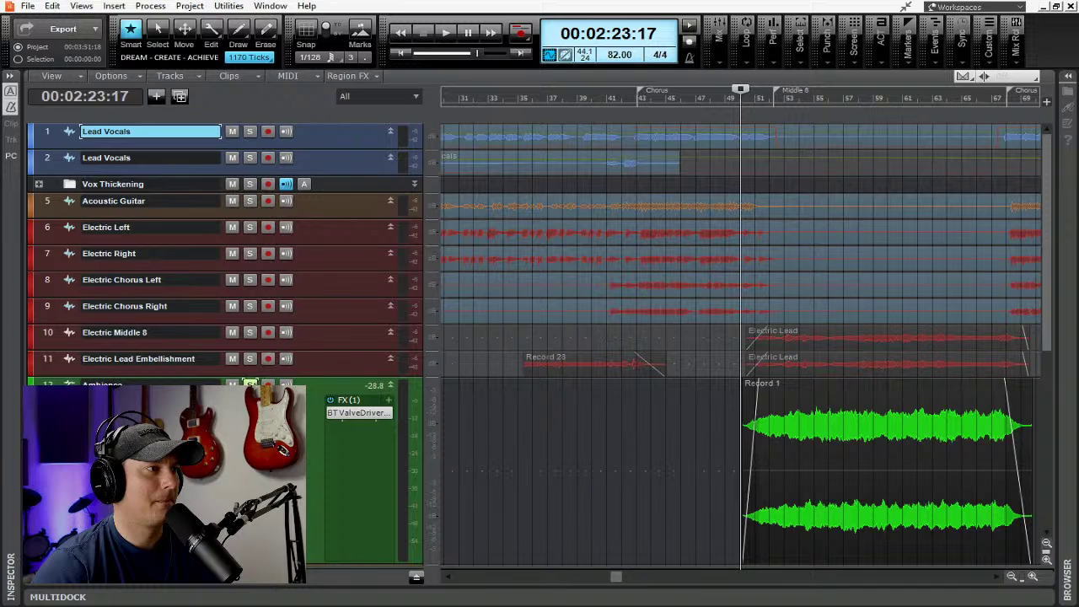
left_click(447, 34)
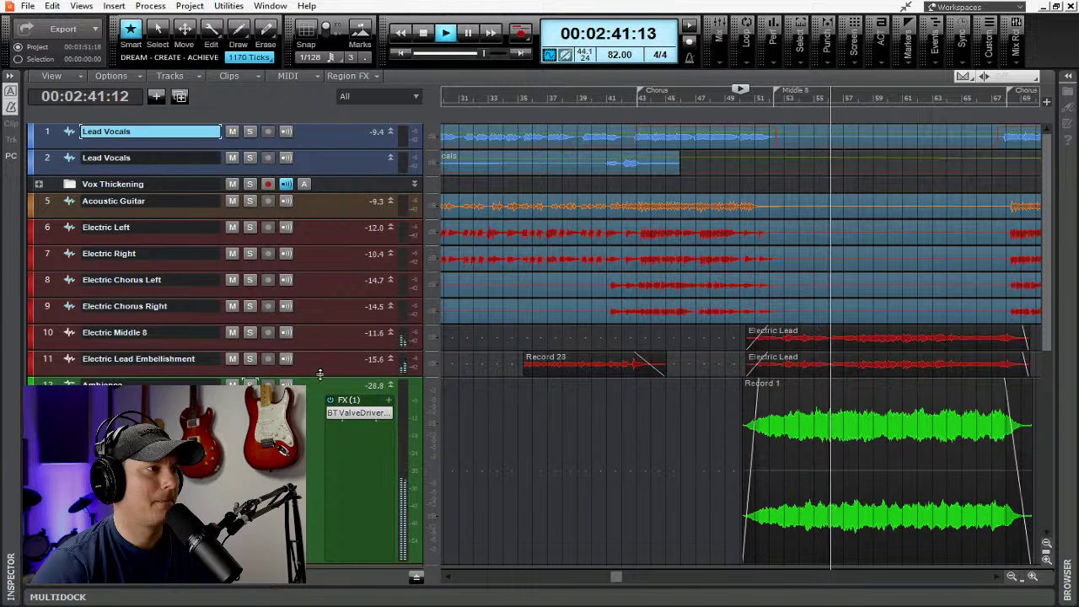
- Enlarge and solo the Electric Middle 8 and Electric Lead Embellishment tracks during playback, and stop playback, dismissing the missing-file alert
left_click_drag(320, 373, 320, 472)
left_click_drag(315, 366, 337, 440)
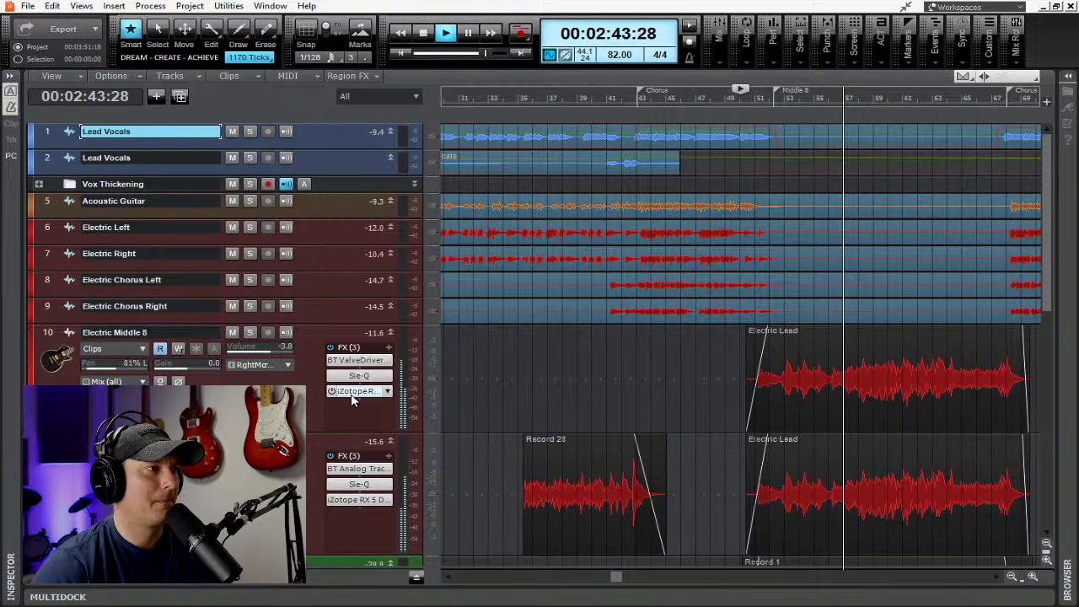
left_click(249, 332)
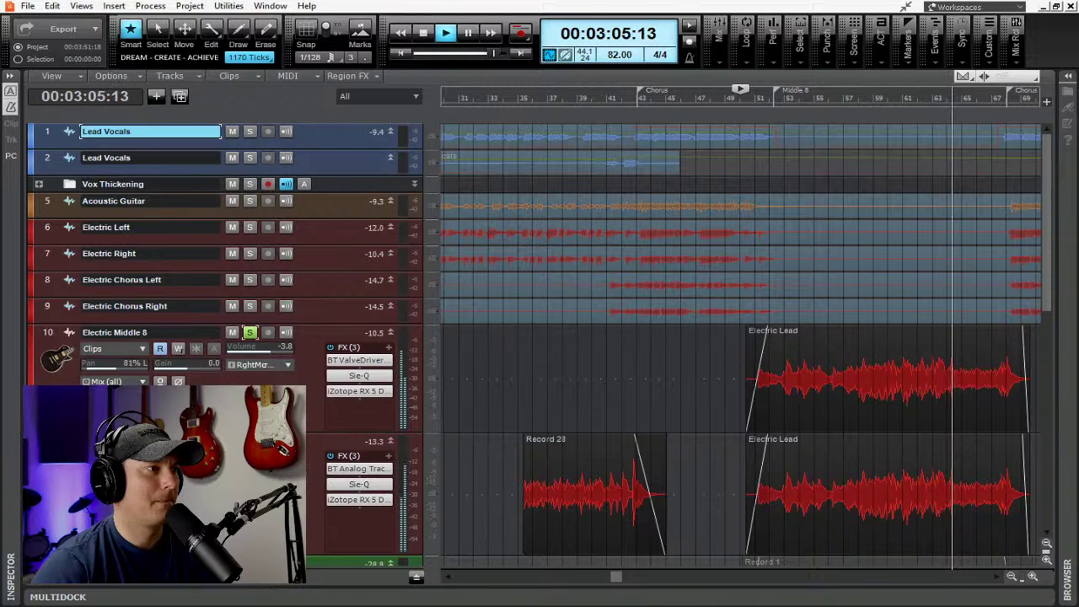
left_click(422, 37)
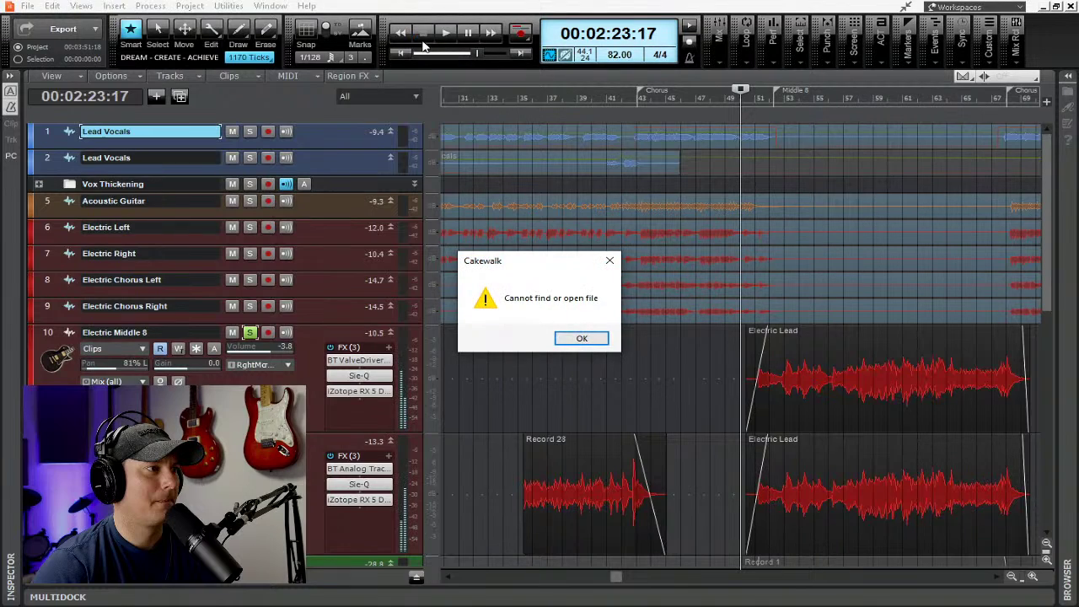
left_click(576, 338)
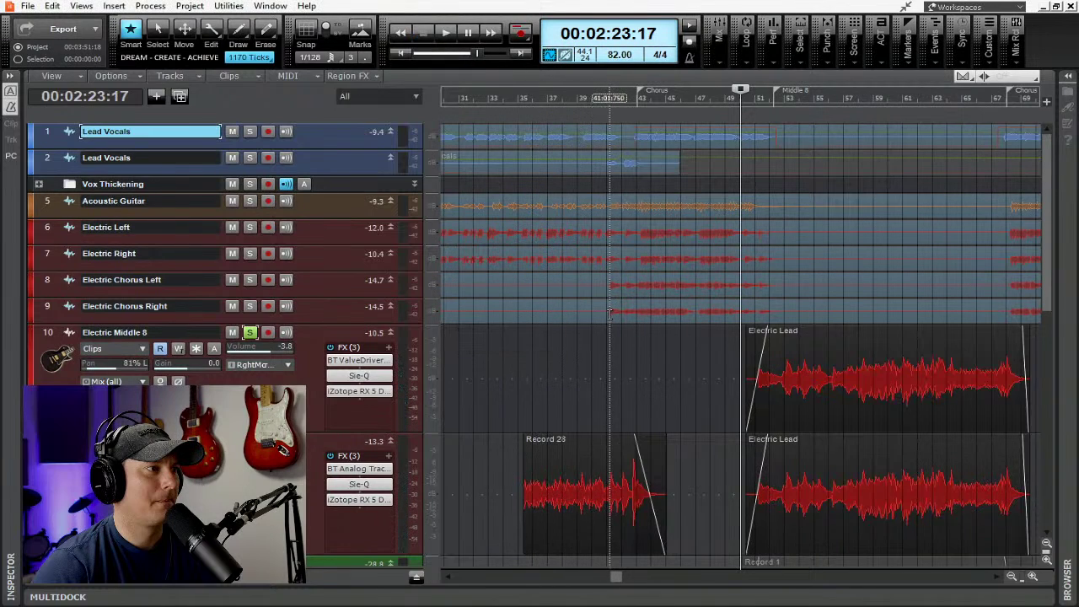
- Open the iZotope RX 5 Dialogue De-noise effect on the Electric Middle 8 track, examine its threshold curve, and close it
left_click(362, 393)
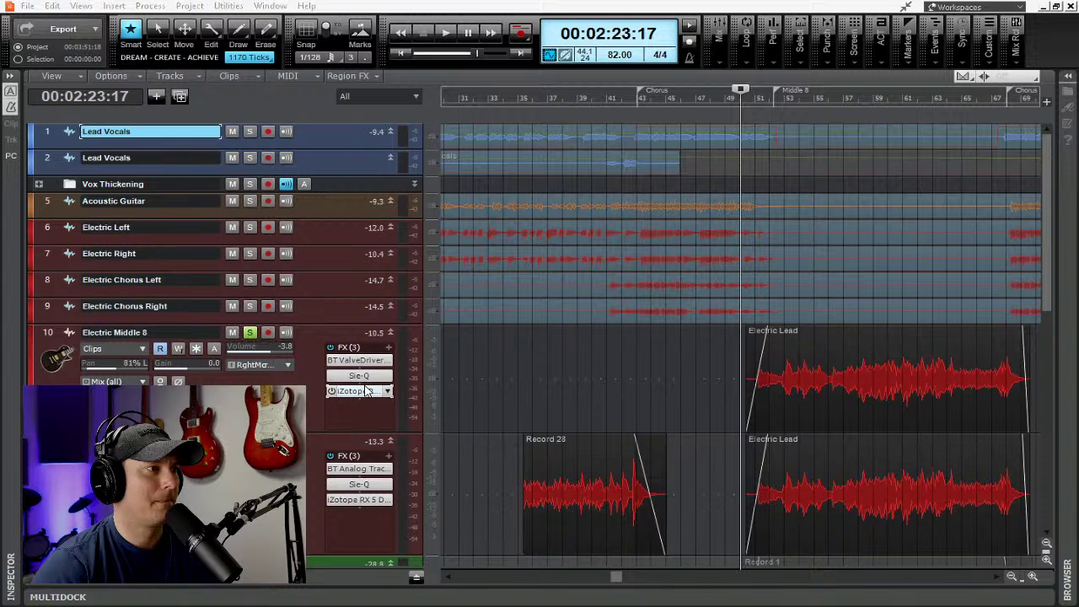
left_click_drag(507, 112, 705, 130)
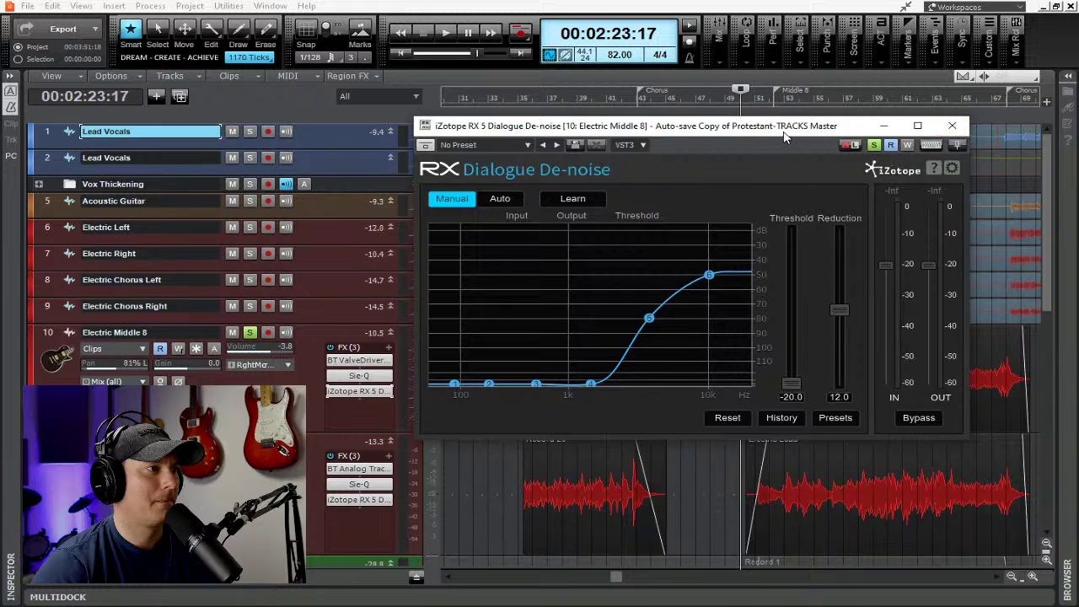
mouse_move(783, 129)
left_mouse_down()
mouse_move(634, 69)
mouse_move(788, 85)
mouse_move(765, 119)
mouse_move(782, 127)
left_mouse_up()
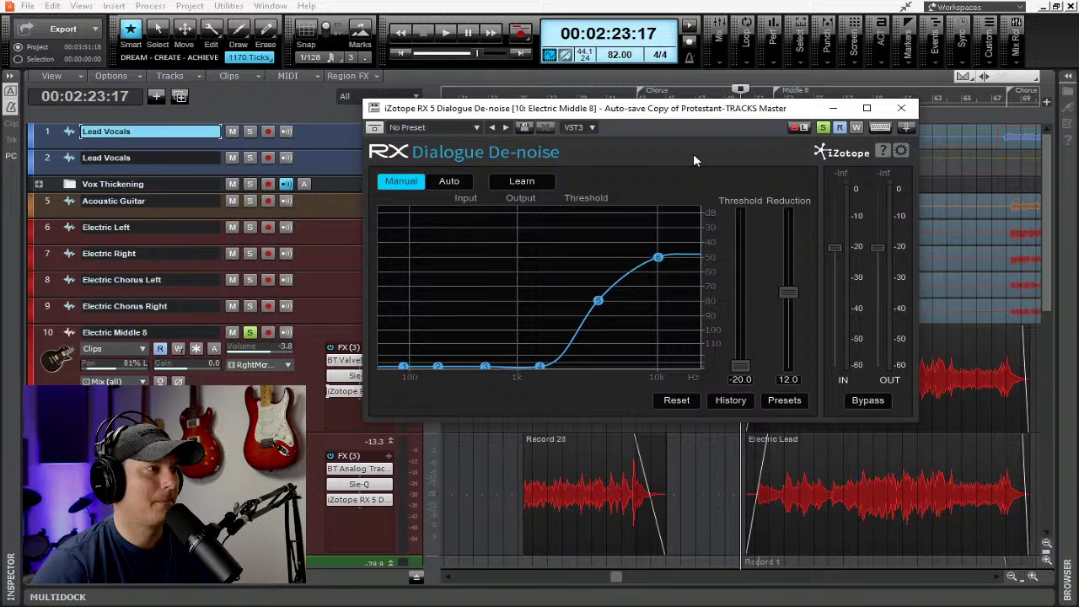
left_click(901, 108)
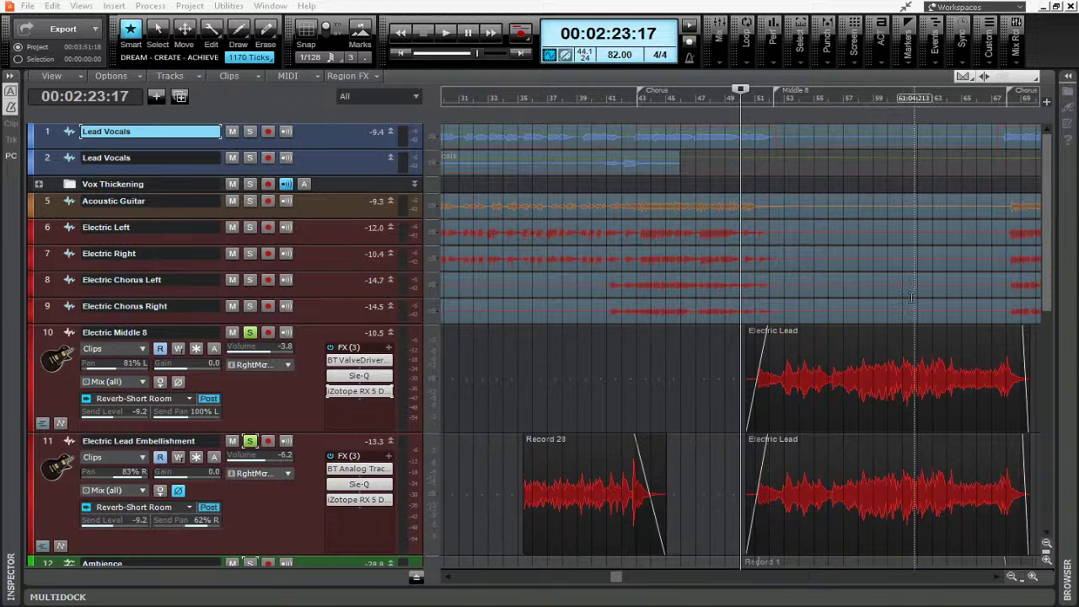
- Enlarge and solo the Cymbal Realism track at the end of the track list
scroll(780, 305, "down", 2)
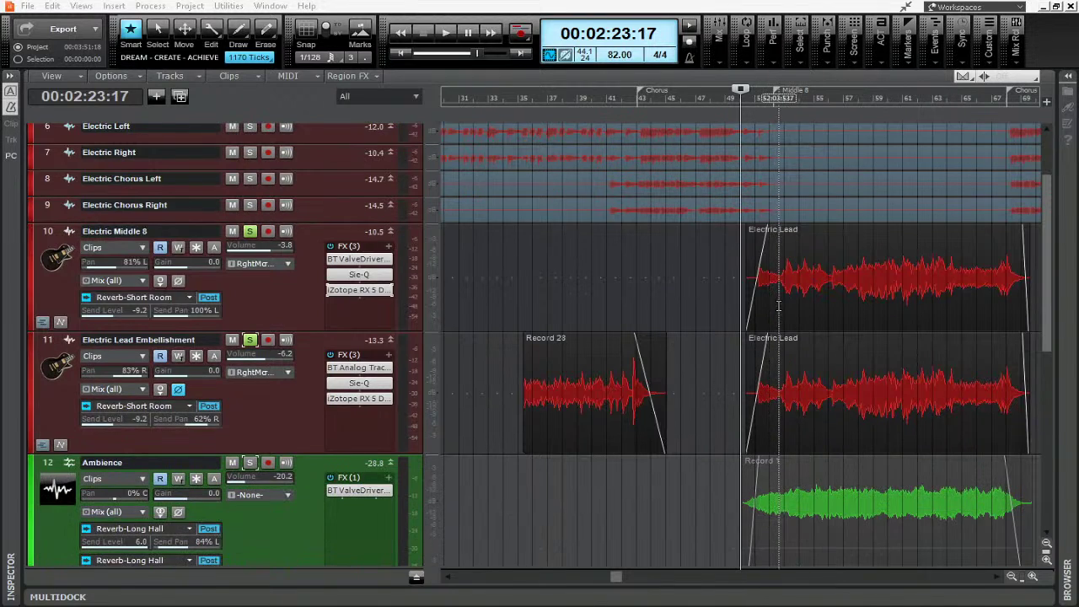
scroll(779, 305, "down", 1)
scroll(691, 321, "up", 2)
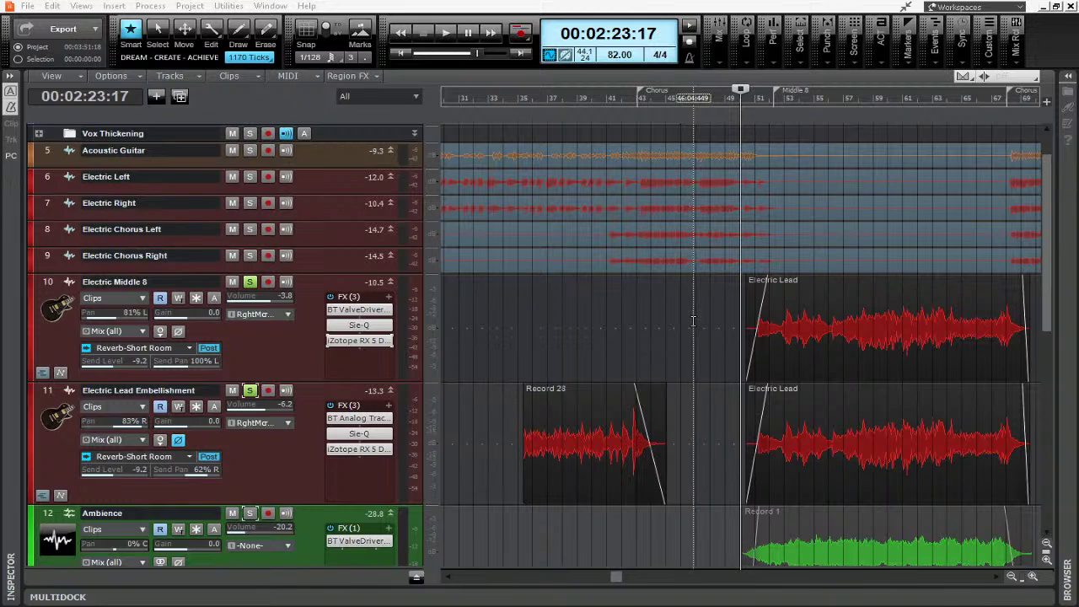
scroll(692, 321, "up", 1)
scroll(695, 322, "down", 7)
scroll(698, 323, "down", 2)
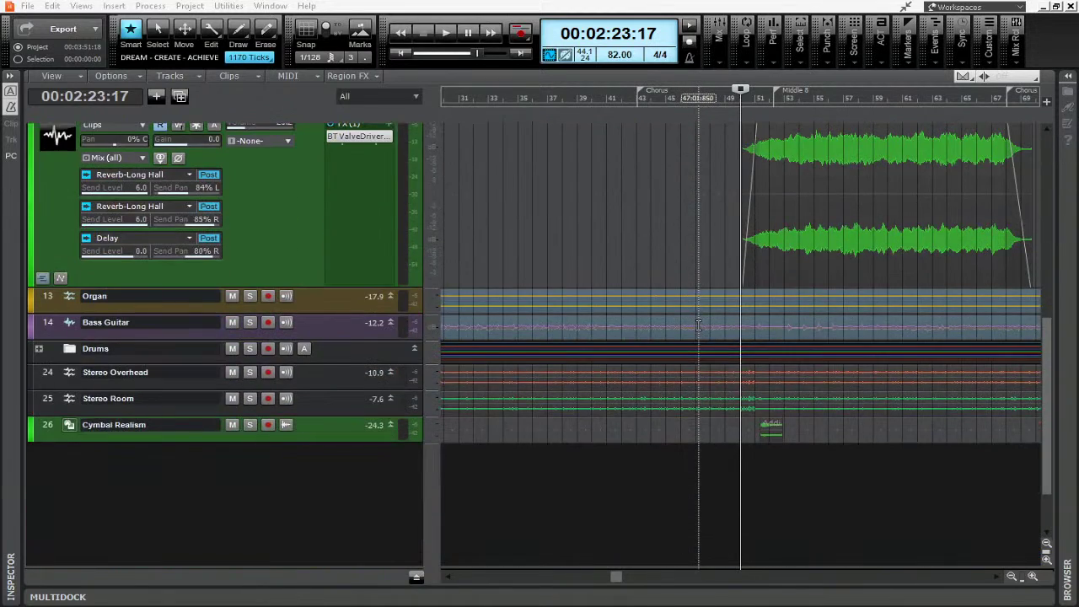
left_click_drag(309, 443, 306, 546)
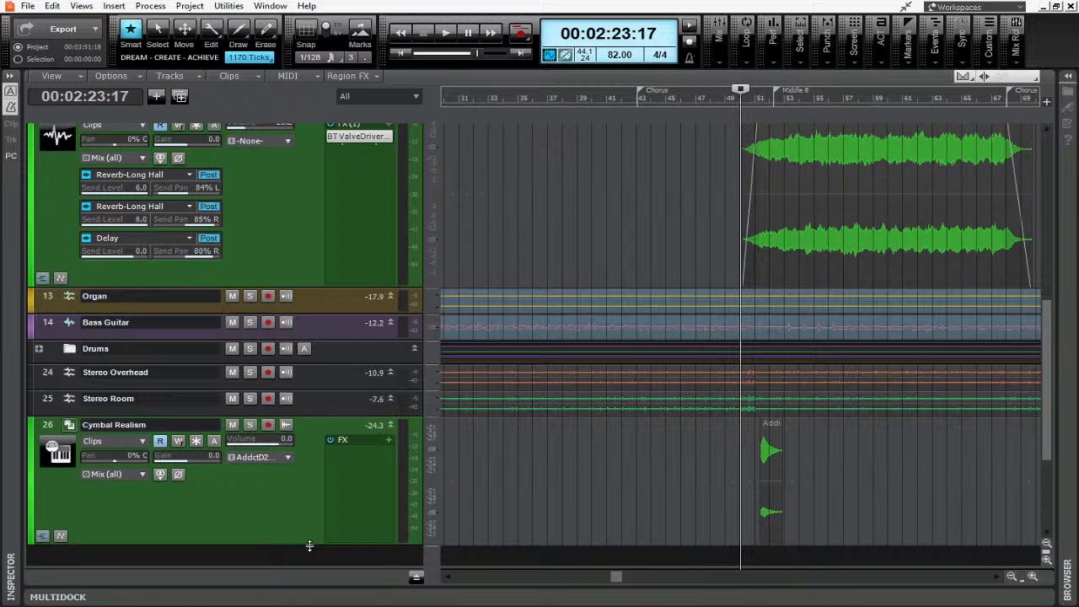
left_click(250, 424)
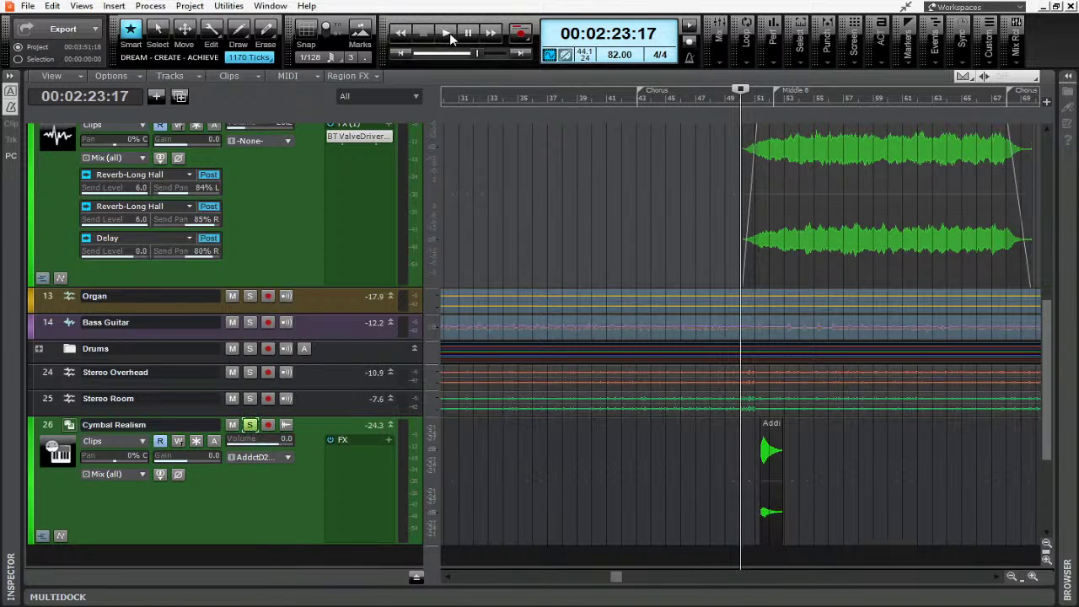
- Unsolo the Electric Middle 8 and Electric Lead Embellishment tracks
scroll(270, 287, "up", 8)
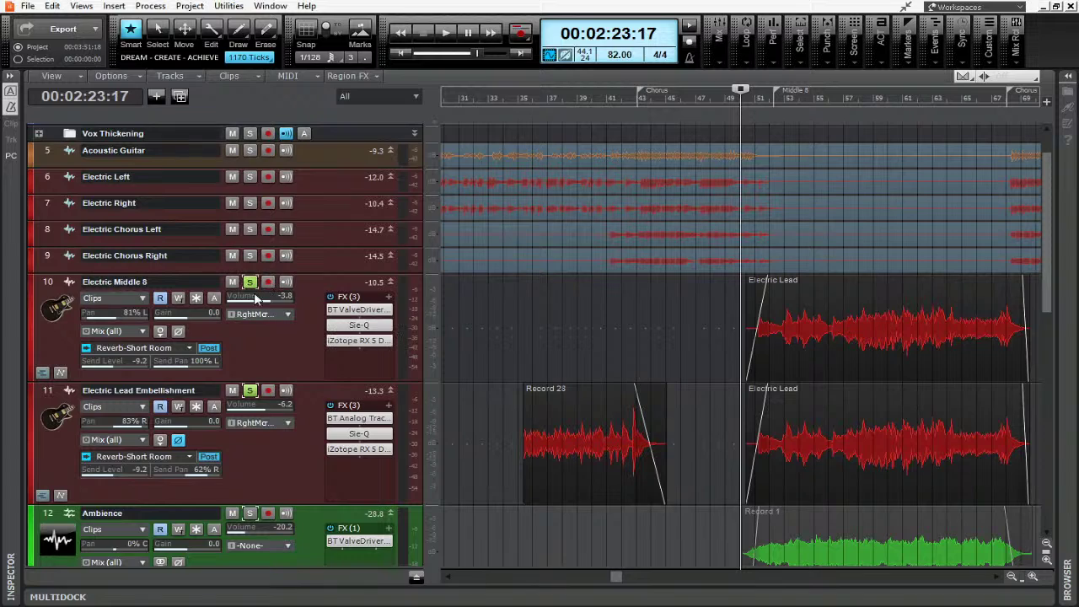
left_click(249, 282)
left_click(249, 390)
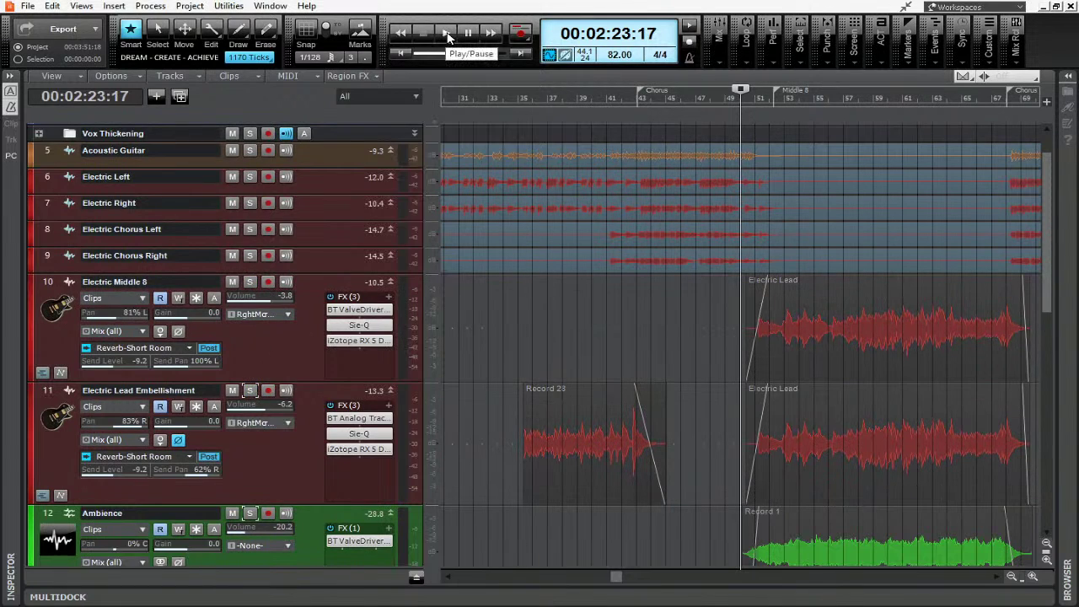
- Play the soloed Cymbal Realism clip going into the Middle 8, stop playback, and dismiss the missing-file alert
scroll(788, 357, "down", 10)
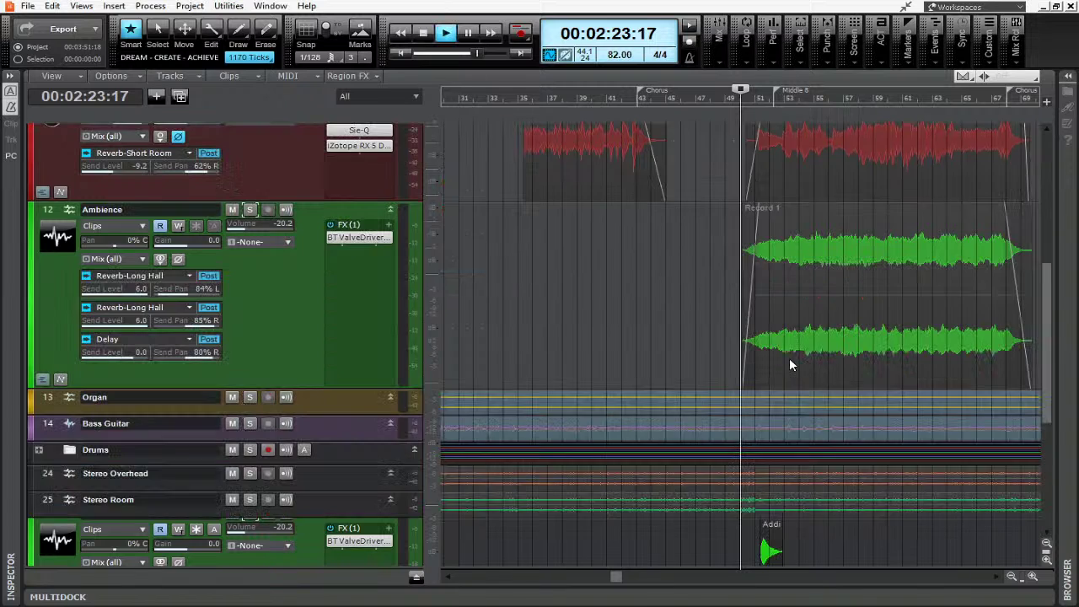
key("space")
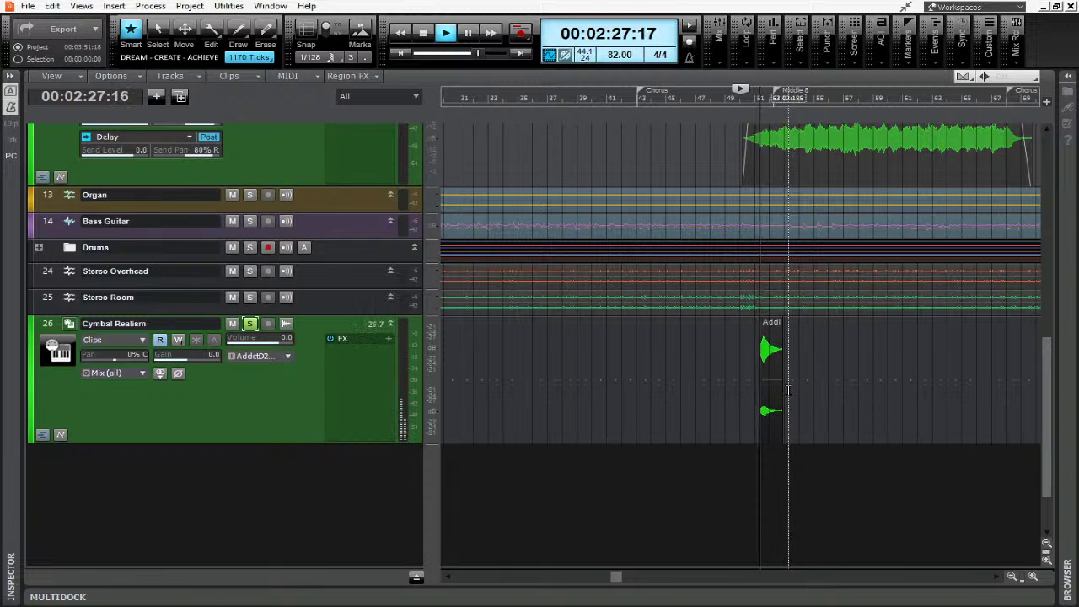
left_click(425, 33)
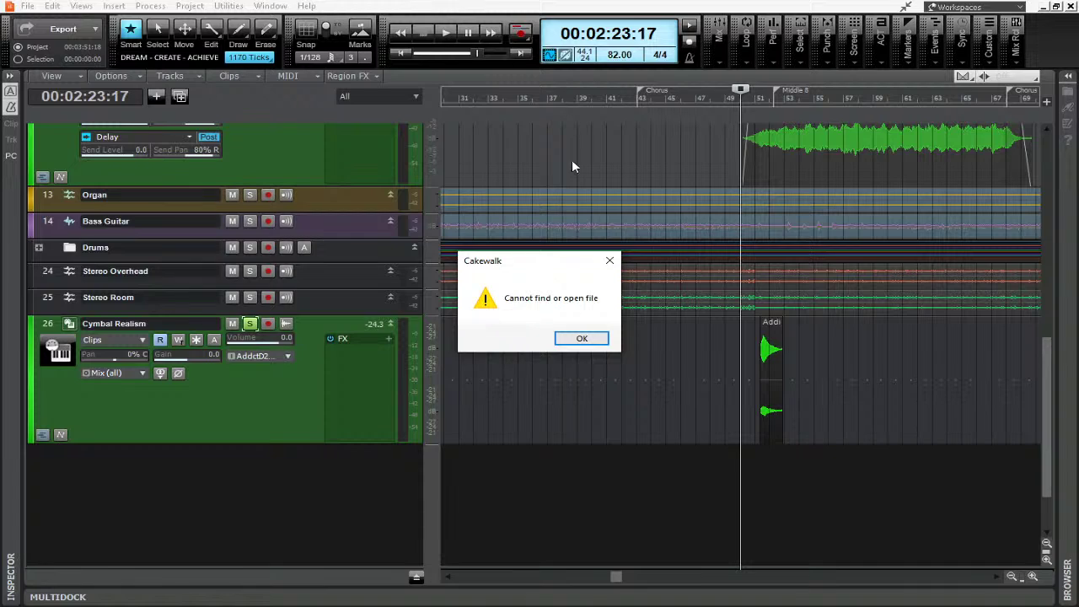
left_click(610, 260)
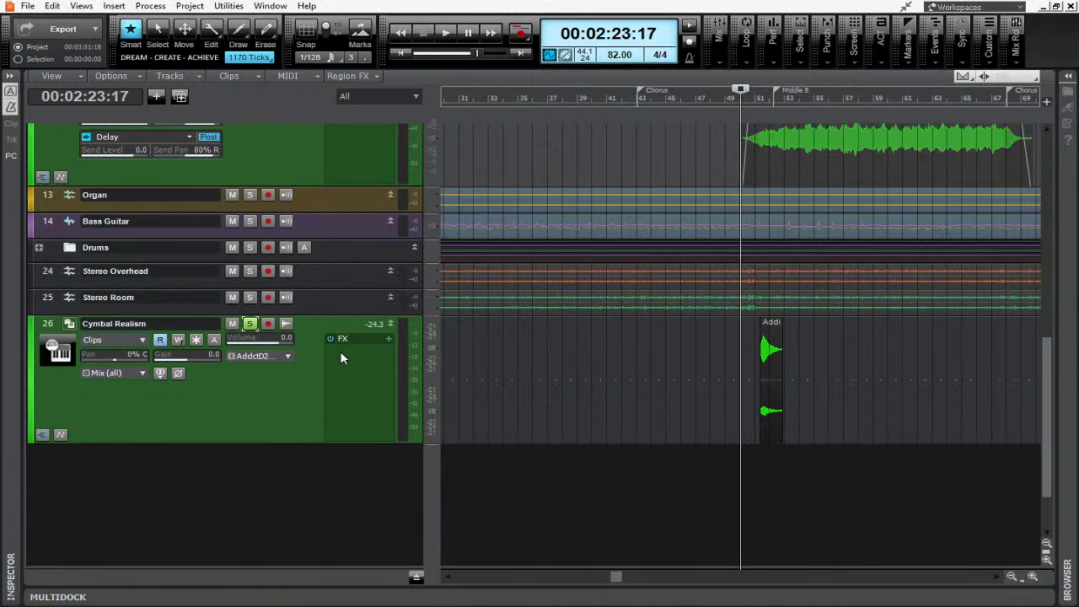
- Solo the Drums folder, Stereo Overhead and Stereo Room alongside Cymbal Realism, and play them together into the Middle 8
left_click(249, 270)
left_click(249, 247)
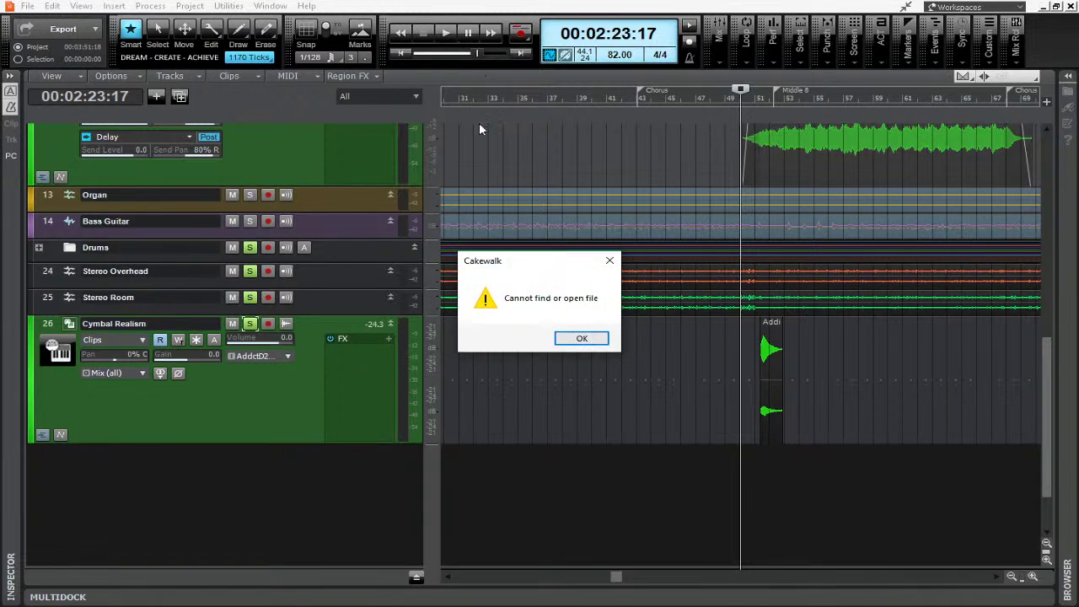
left_click(581, 338)
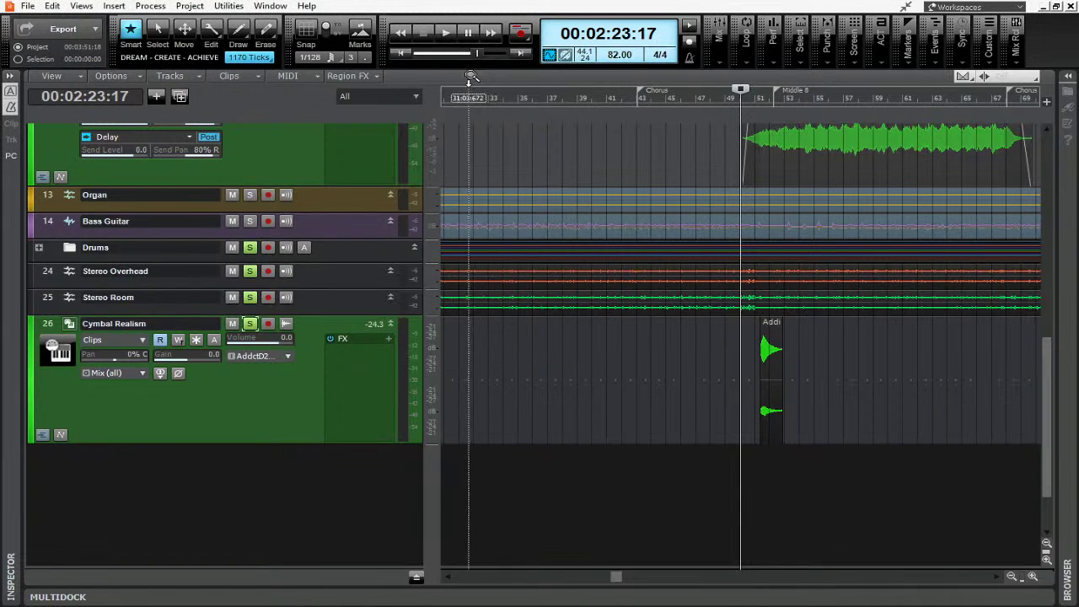
left_click(446, 34)
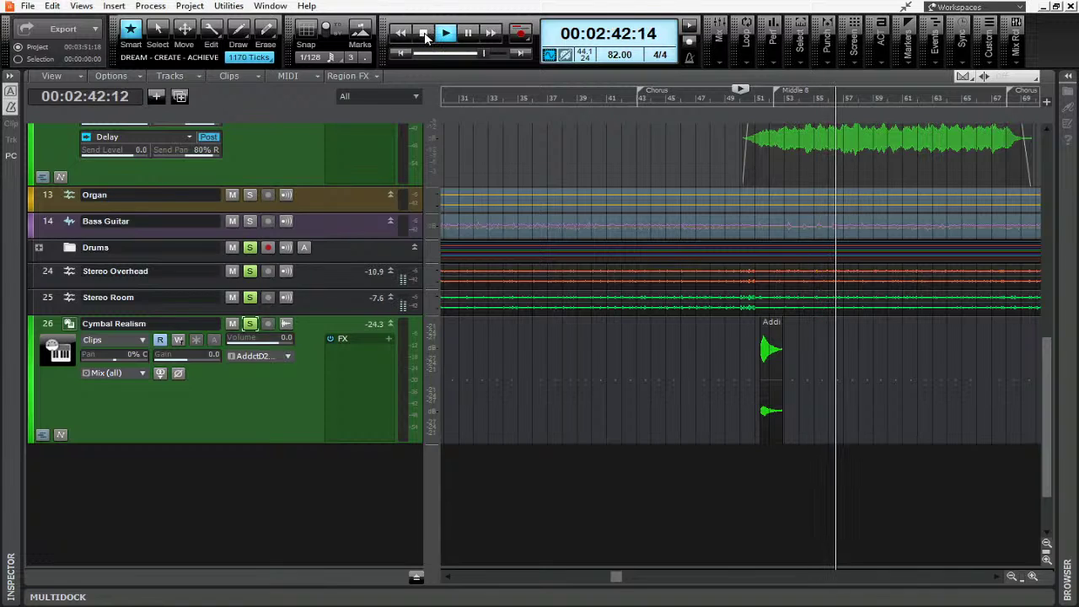
left_click(426, 34)
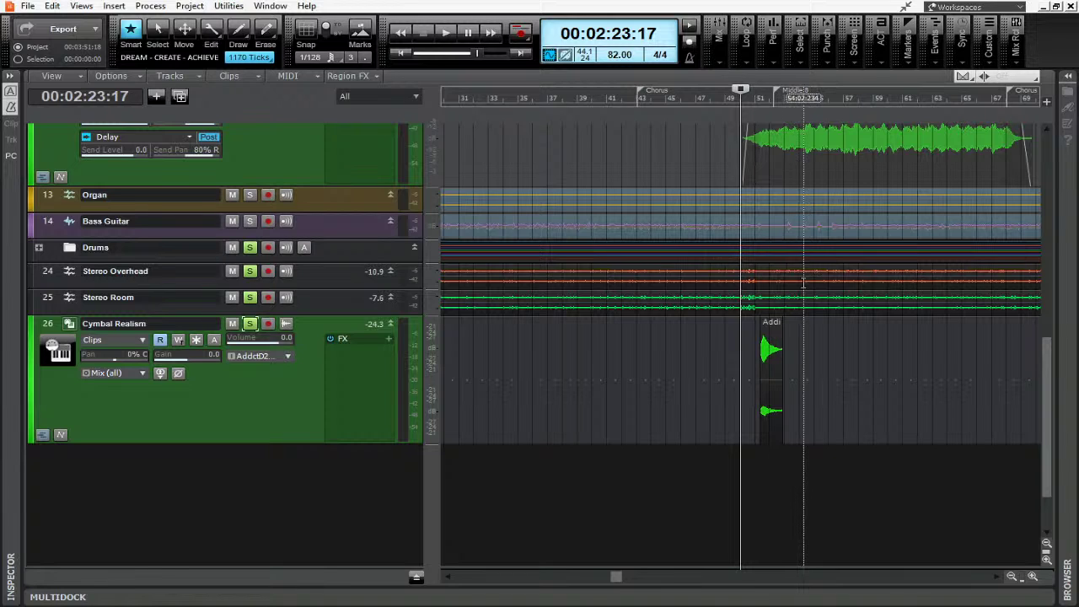
- Unsolo the Drums folder, Stereo Overhead, Stereo Room and Cymbal Realism tracks, and dismiss the missing-file alert
scroll(466, 458, "up", 3)
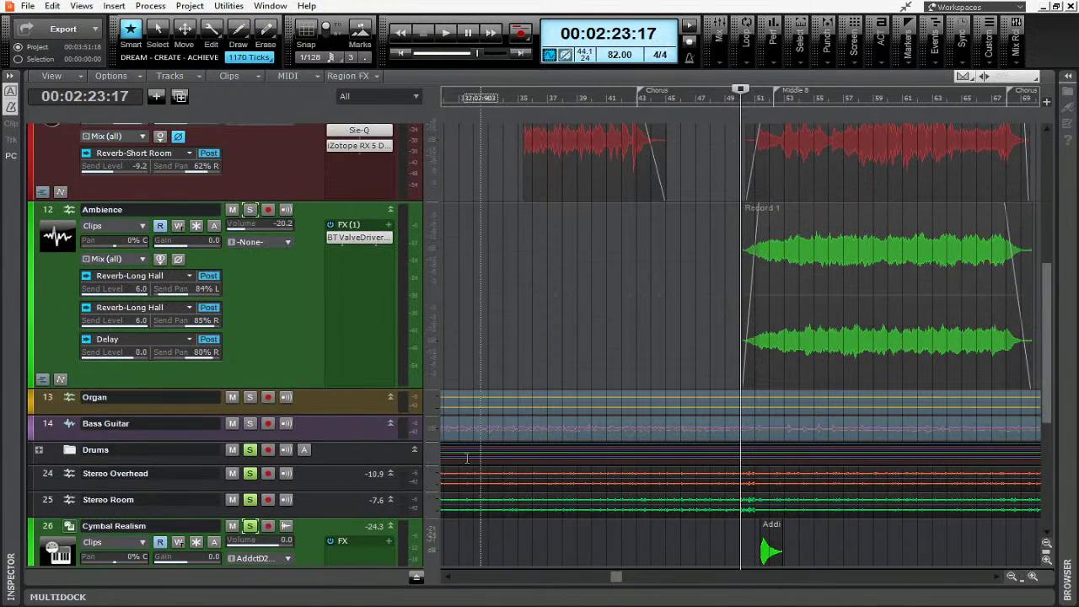
left_click(250, 525)
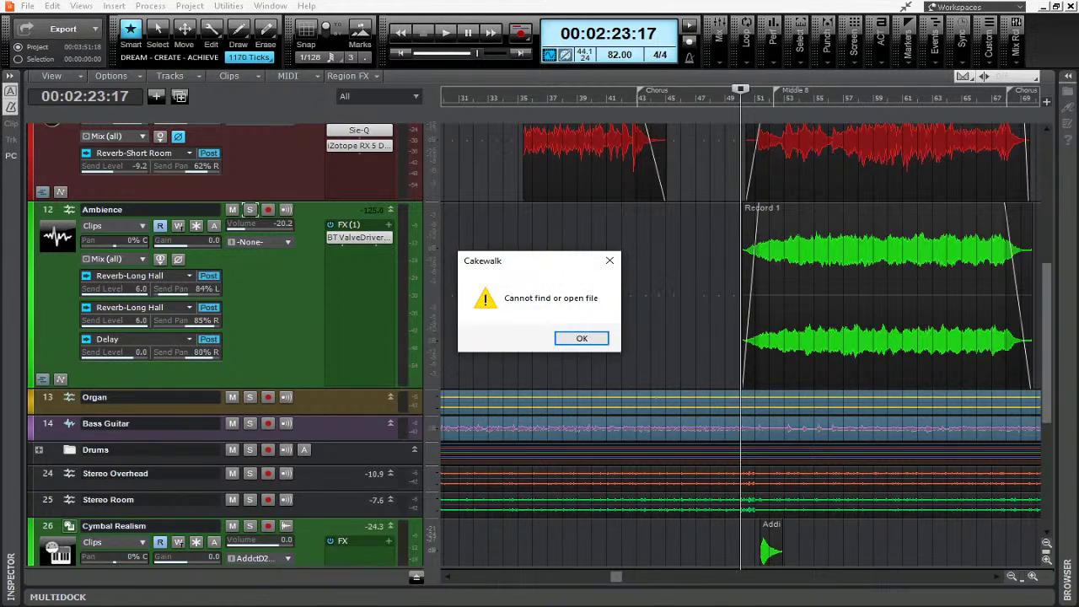
left_click(595, 340)
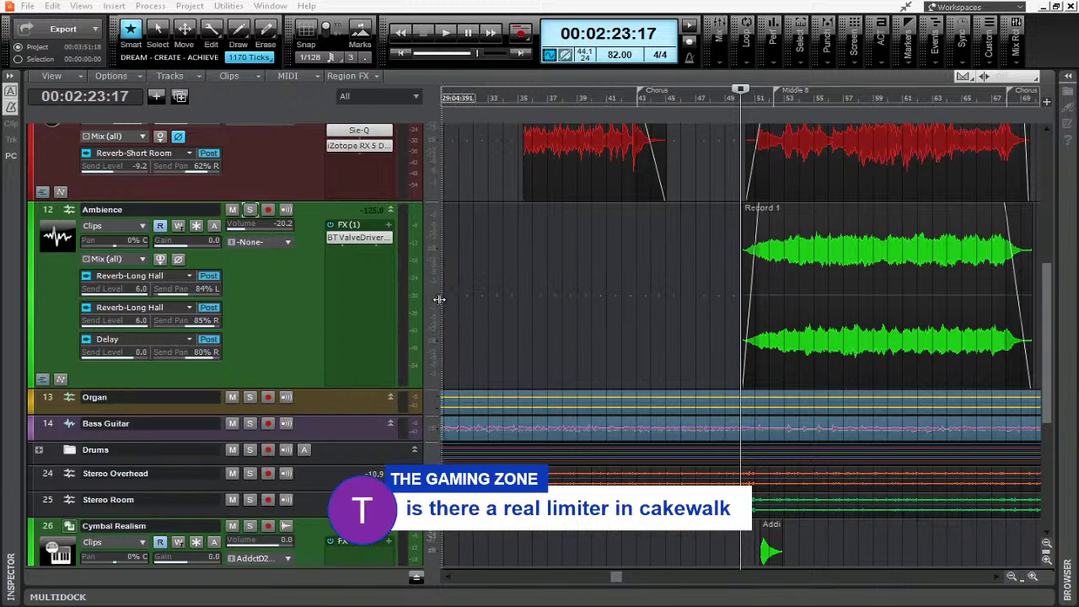
- Show the Inspector with the Lead Vocals and Mix (all) strips, and display the Lead Vocals track properties
scroll(375, 343, "up", 3)
scroll(379, 337, "up", 4)
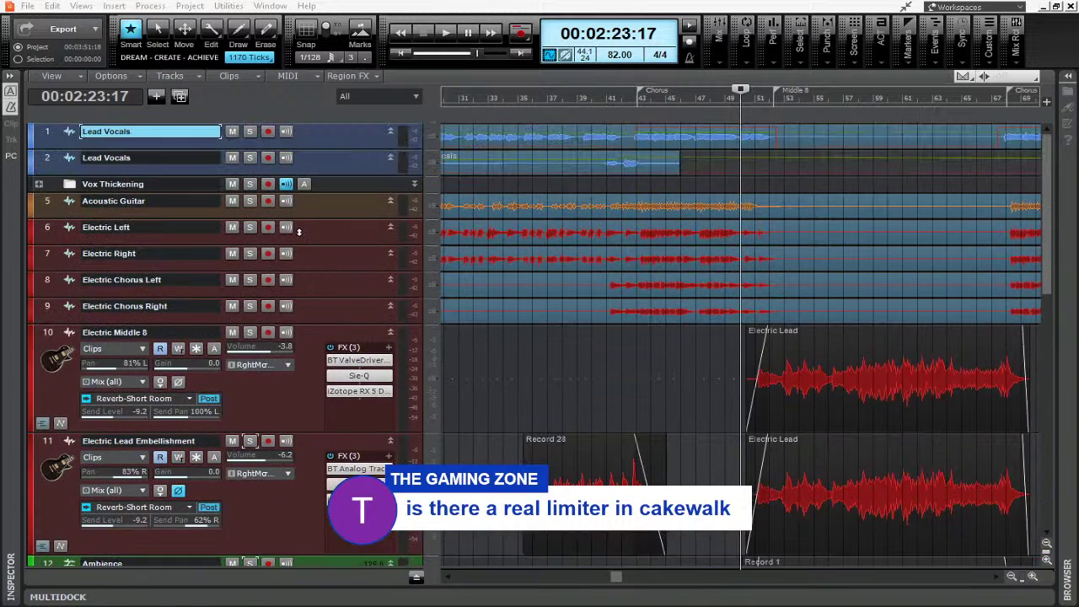
left_click(5, 162)
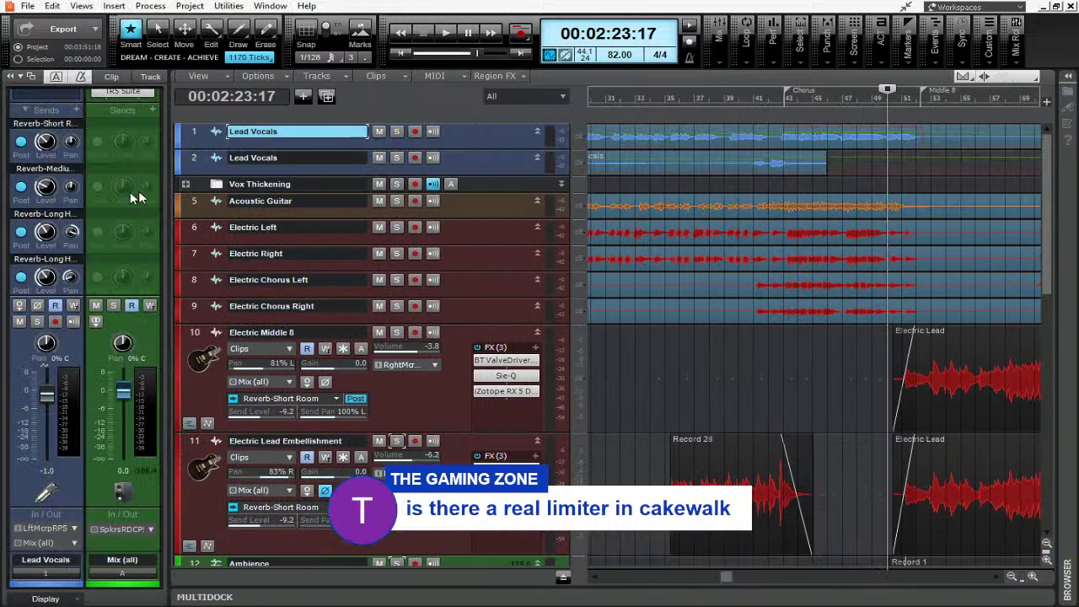
scroll(138, 191, "up", 2)
scroll(158, 199, "up", 2)
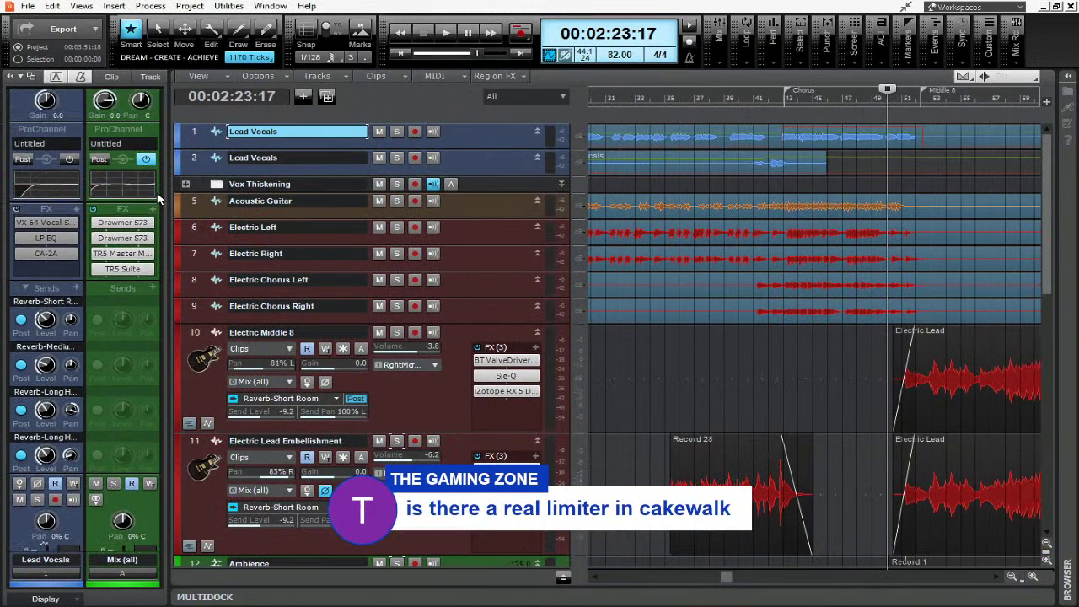
left_click(144, 77)
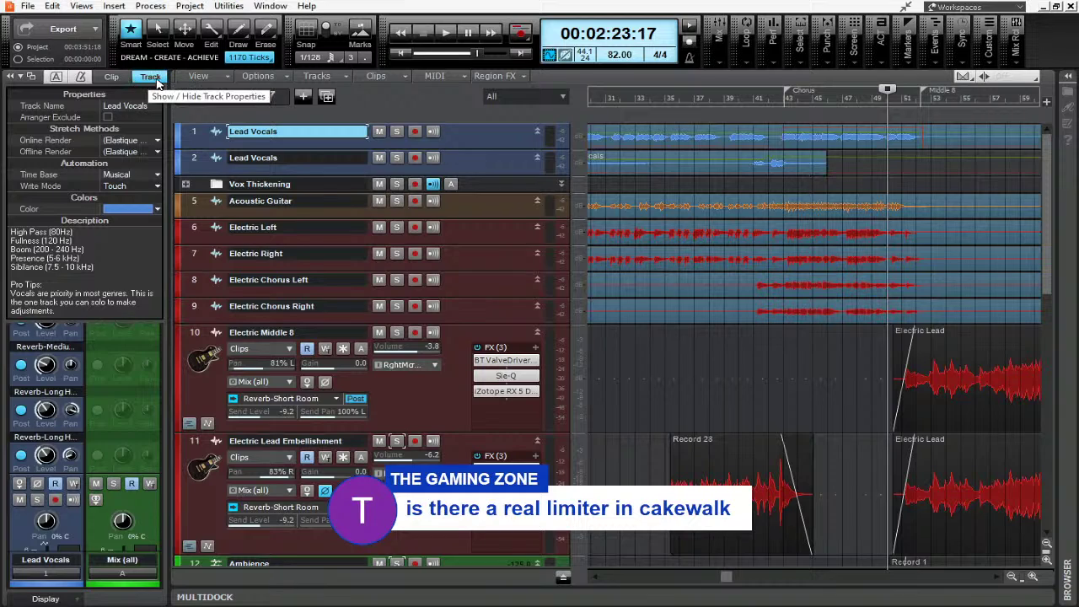
- Enlarge the first Lead Vocals track and open its CA-2A leveling amplifier effect
left_click(194, 133)
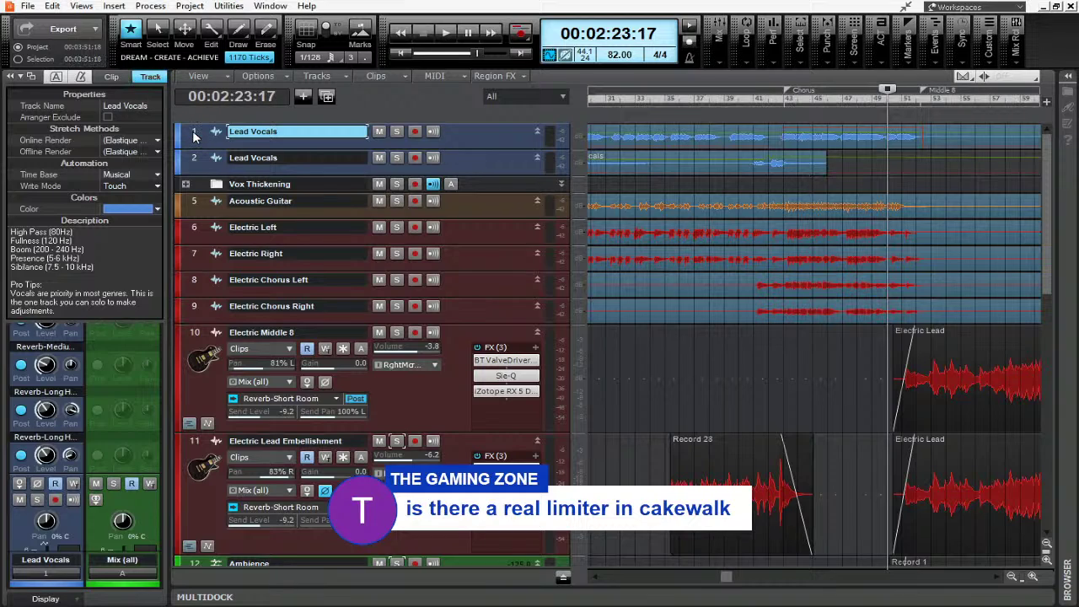
left_click_drag(499, 145, 497, 268)
double_click(506, 190)
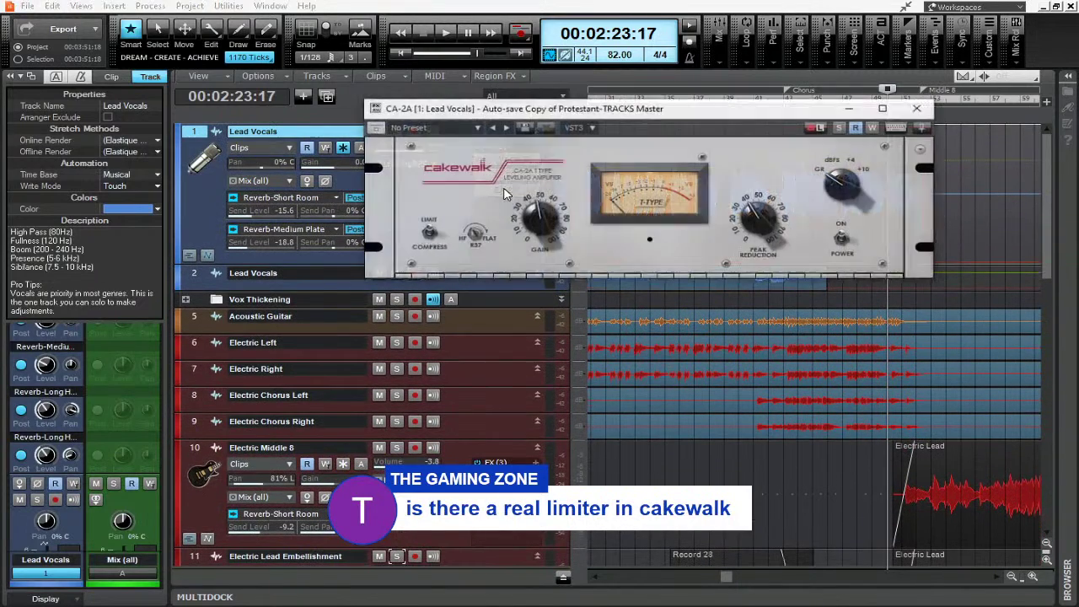
- Close the Lead Vocals CA-2A window and display the track's ProChannel modules in the Inspector
left_click_drag(710, 113, 582, 163)
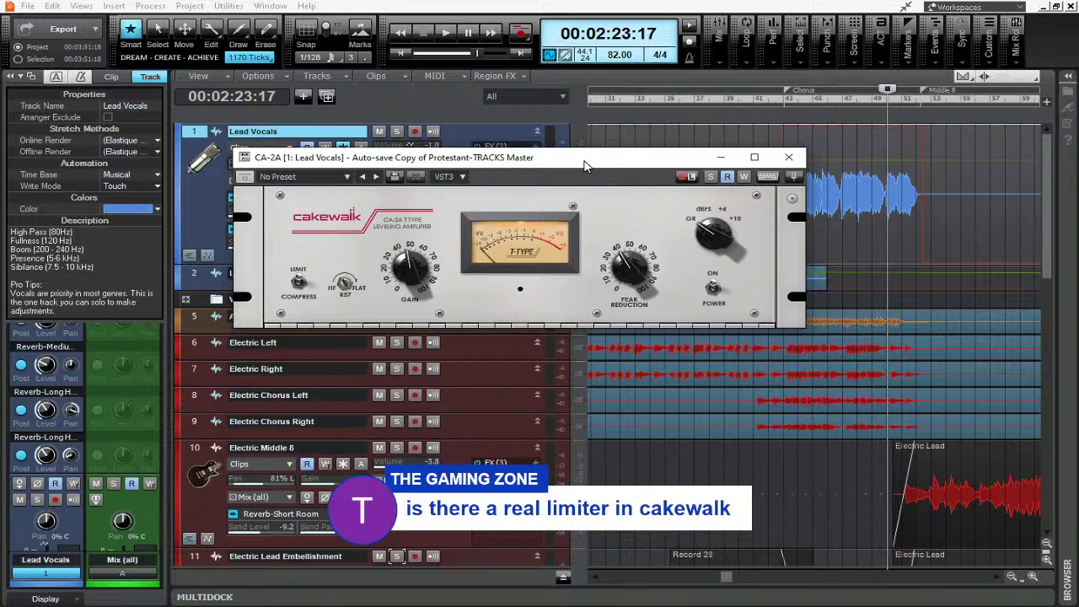
left_click(789, 158)
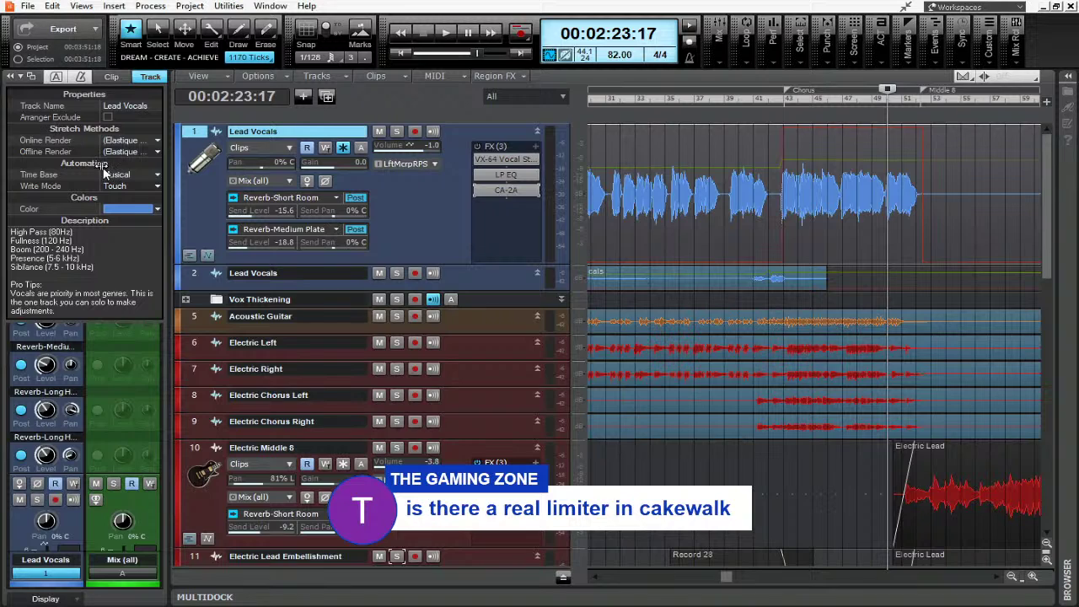
left_click(8, 78)
left_click(10, 165)
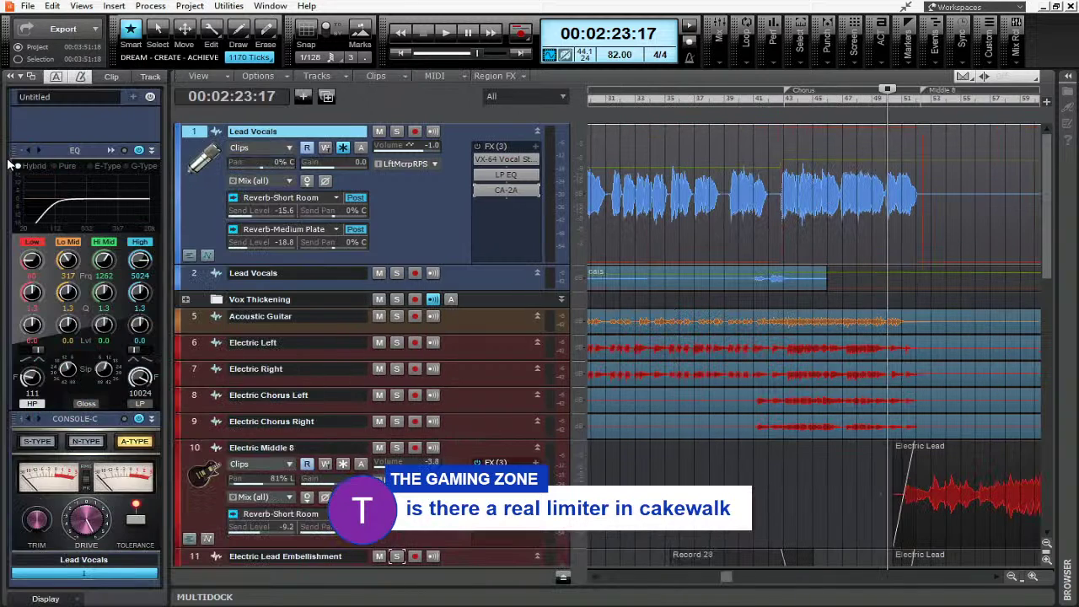
- Insert the PC2A Leveler module above the EQ in the Lead Vocals ProChannel
right_click(134, 123)
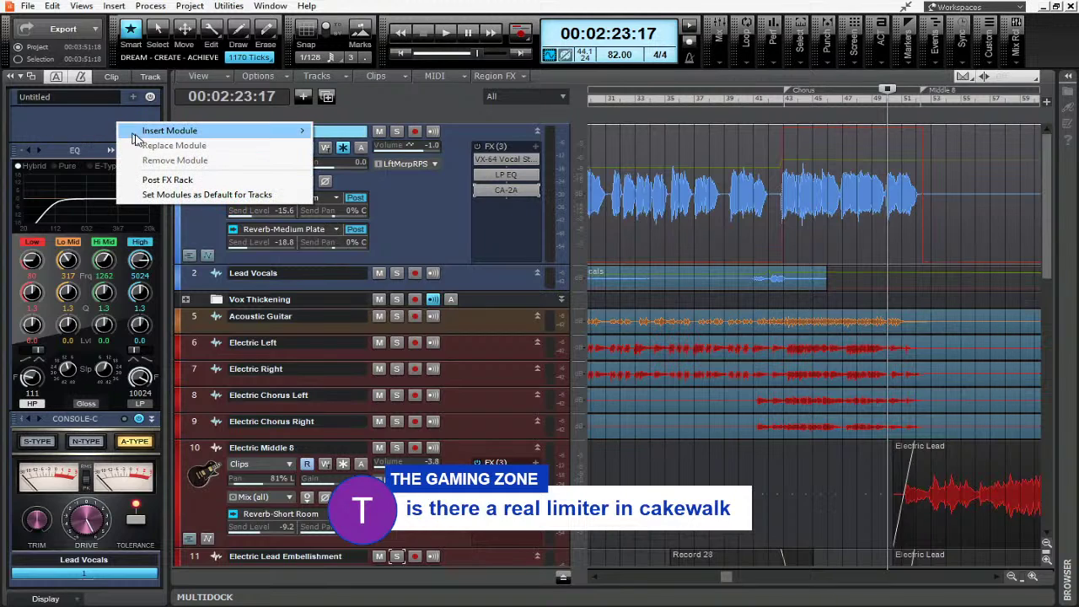
mouse_move(202, 132)
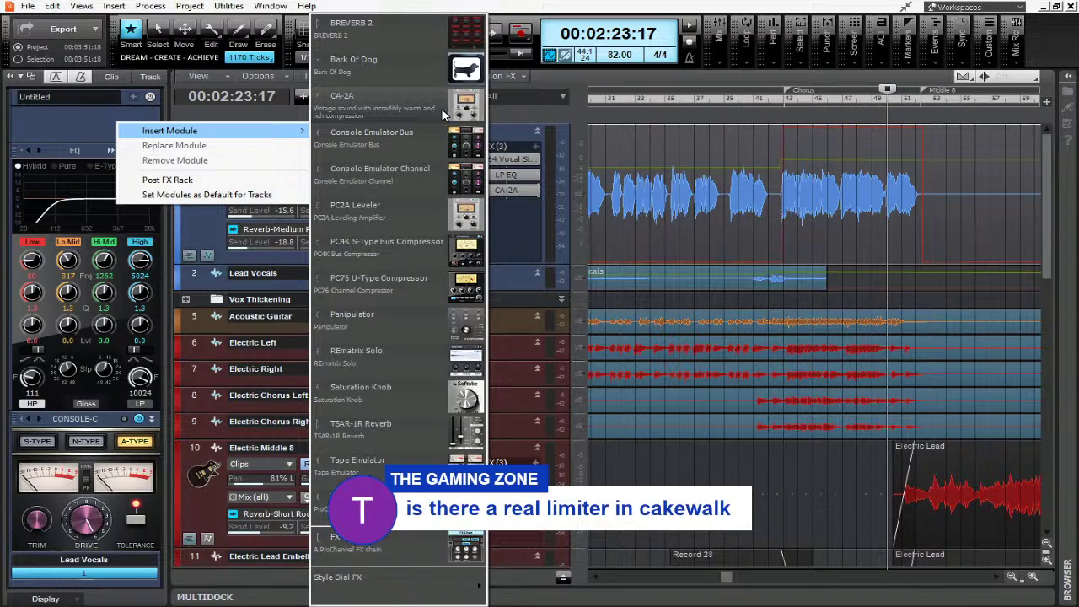
left_click(425, 217)
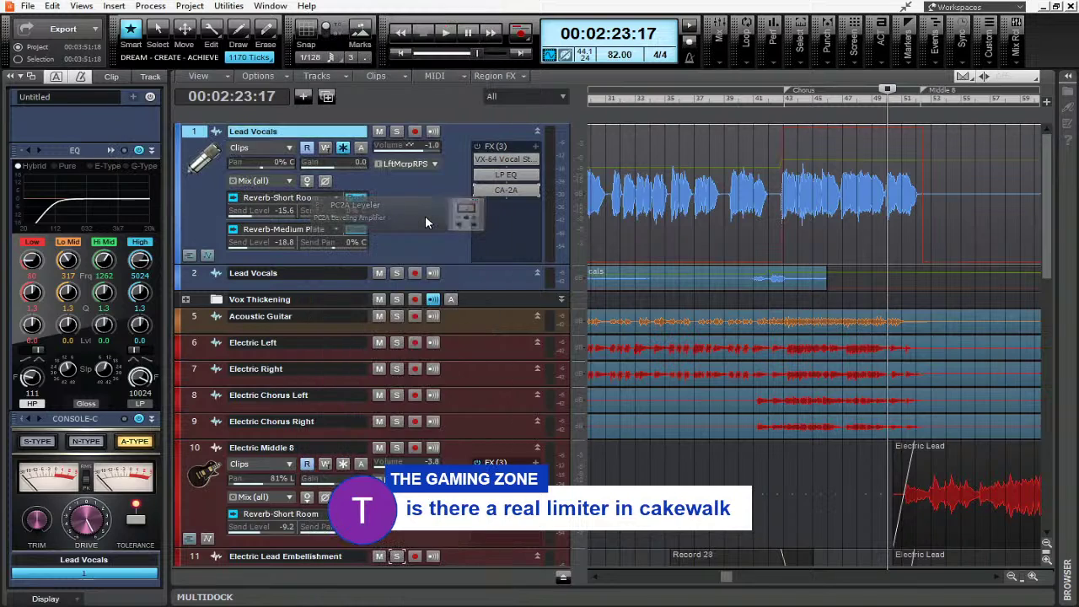
left_click_drag(92, 380, 104, 141)
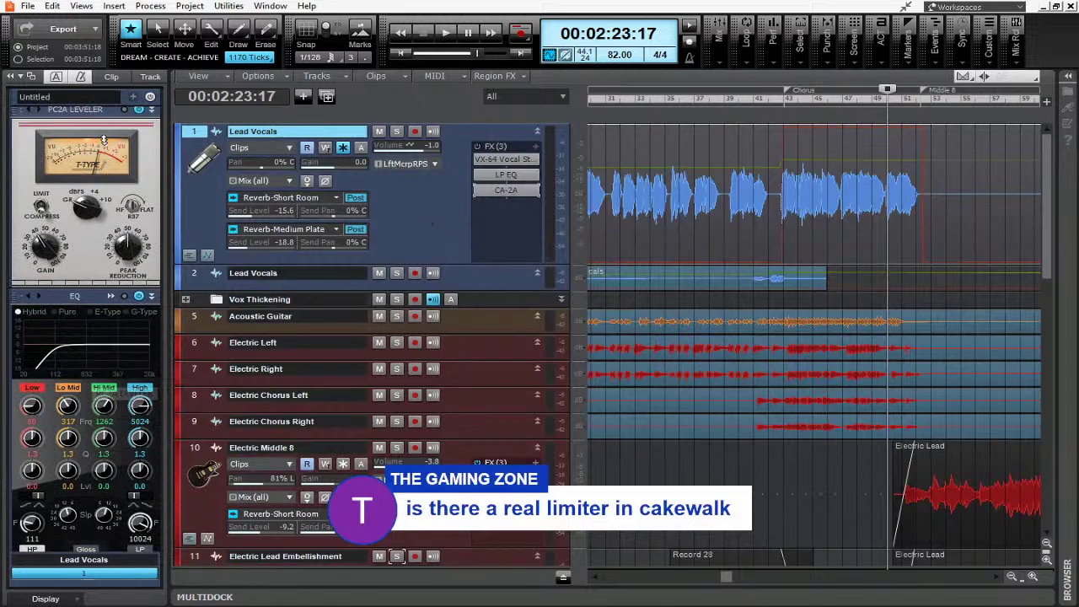
right_click(99, 112)
left_click(87, 116)
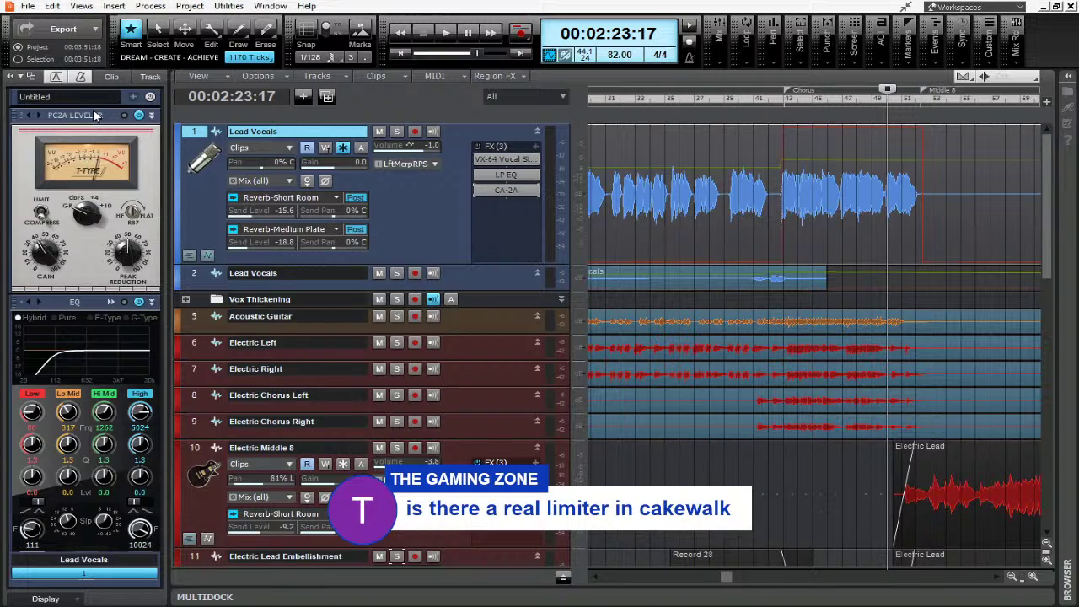
- Examine the PC2A Leveler's Limit/Compress switch, Peak Reduction knob and R37 control
left_click(42, 218)
left_click_drag(119, 199, 147, 266)
mouse_move(147, 272)
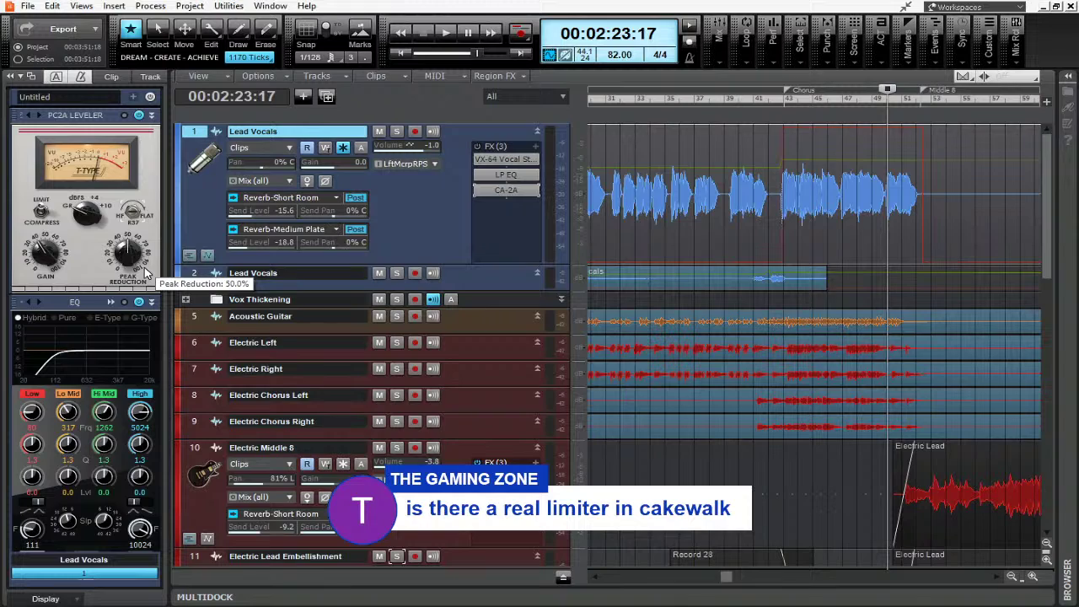
scroll(130, 205, "up", 2)
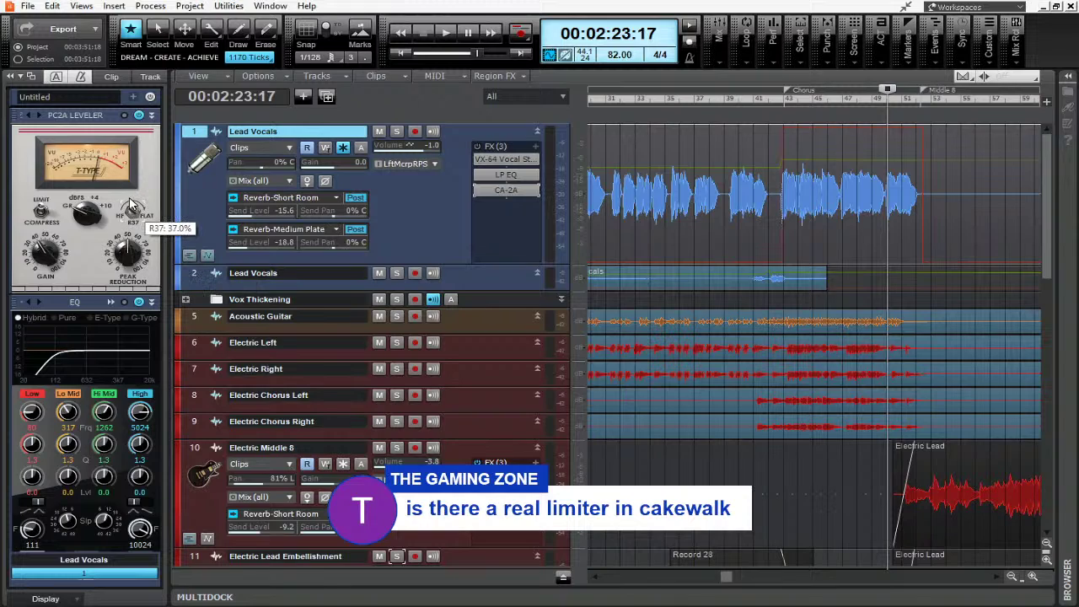
- Remove the PC2A Leveler module from the Lead Vocals ProChannel and collapse the Inspector
right_click(84, 120)
left_click(123, 148)
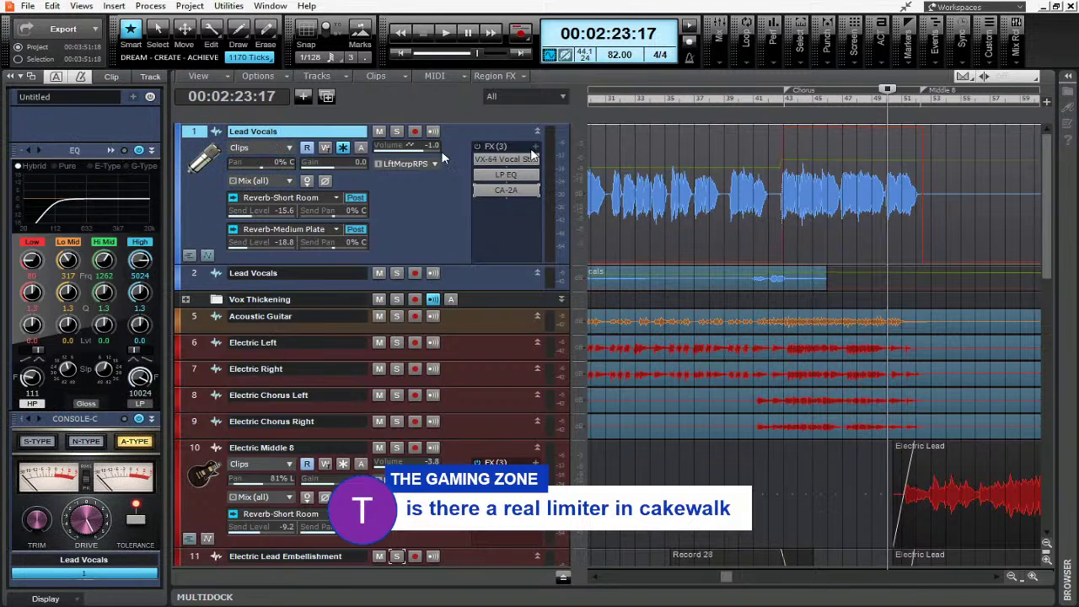
left_click(8, 77)
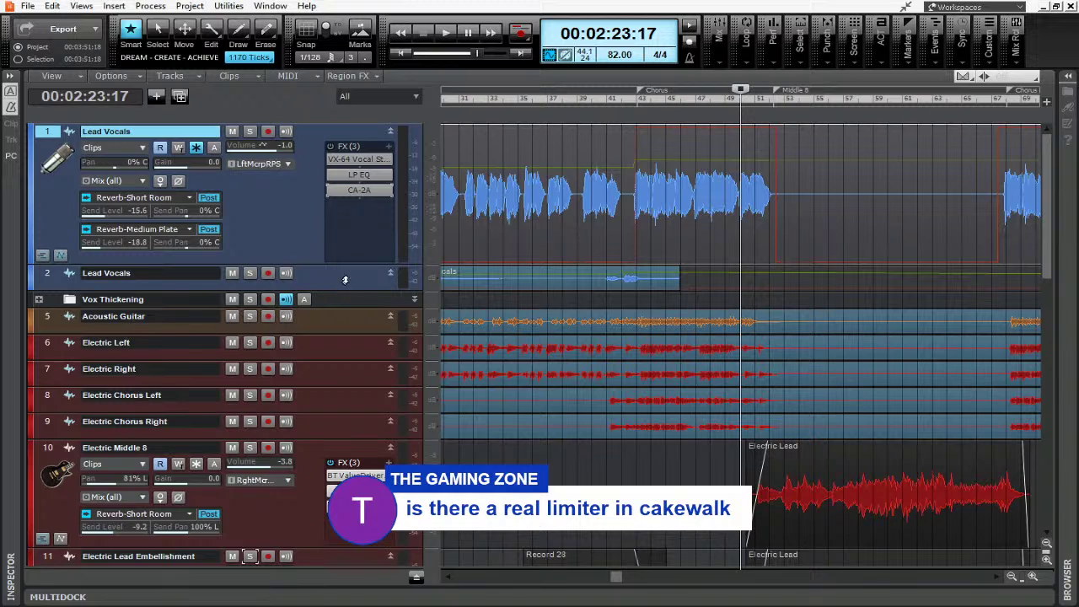
- Insert the Adaptive Limiter from the Dynamics limiters into the Mix (all) bus effects rack
scroll(345, 280, "down", 15)
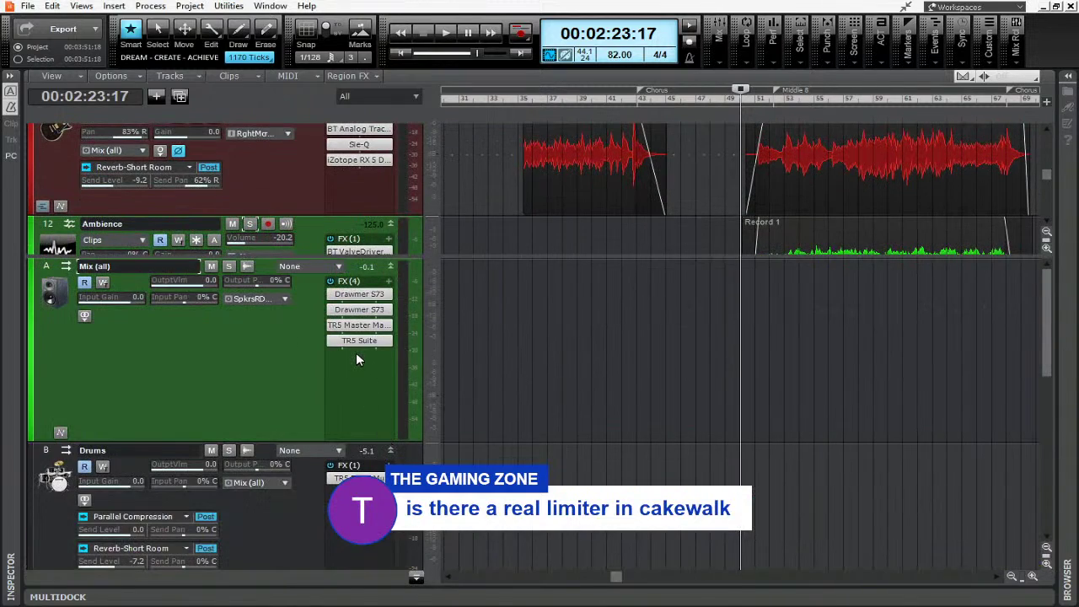
right_click(358, 377)
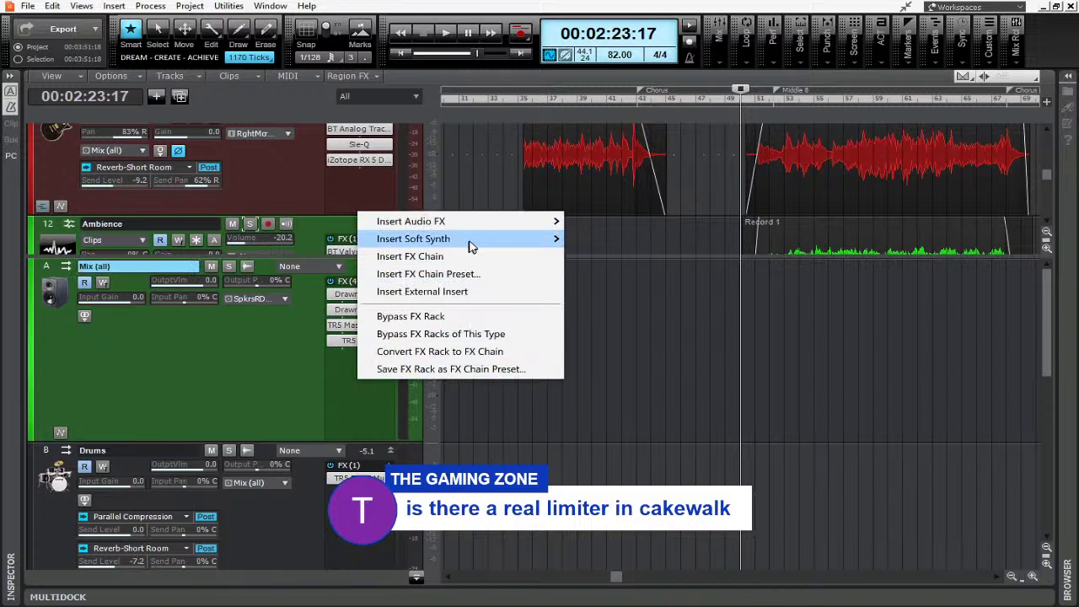
mouse_move(523, 221)
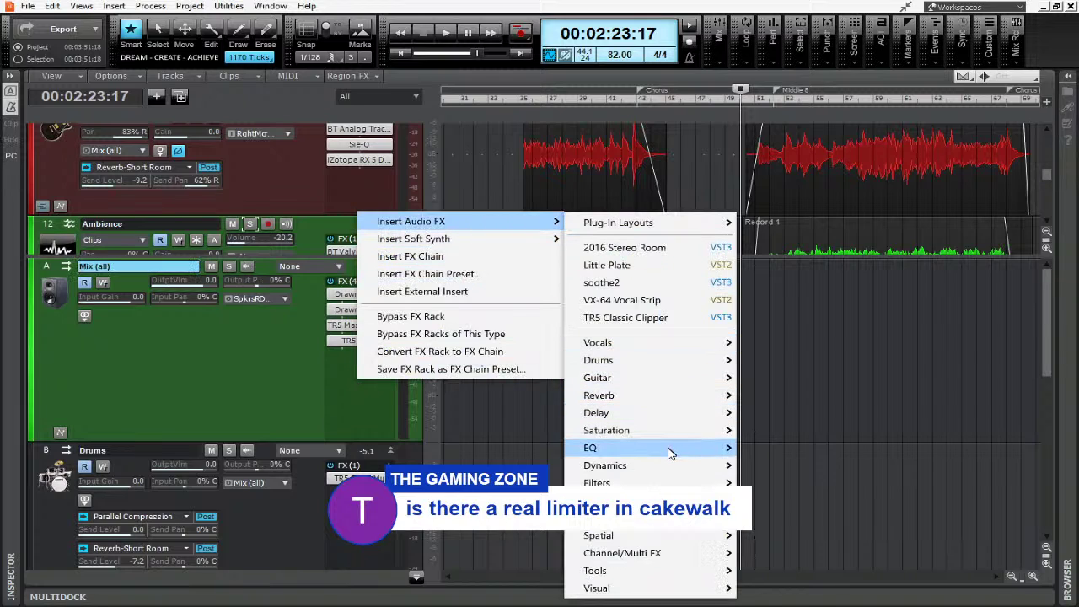
mouse_move(672, 466)
mouse_move(796, 472)
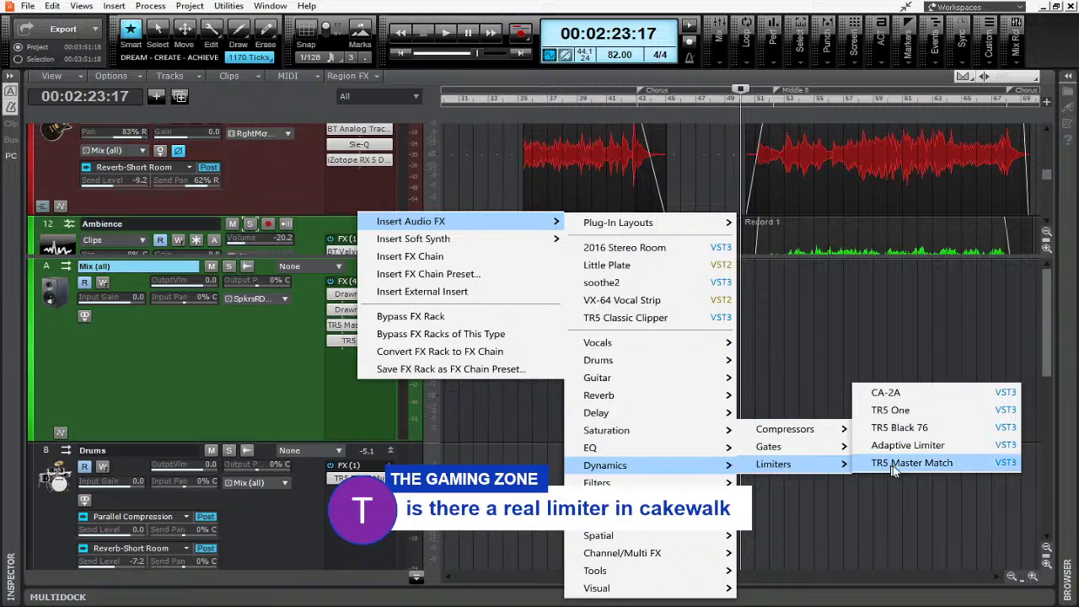
left_click(955, 444)
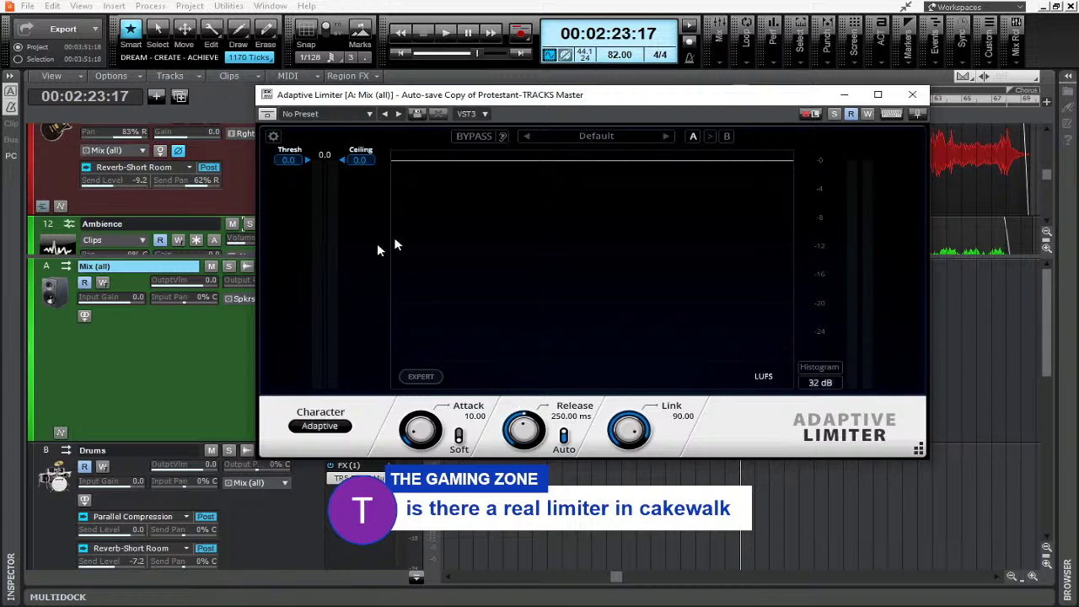
- Close the Adaptive Limiter, delete it from the Mix (all) bus effects rack, and dismiss the file alert
left_click(912, 95)
right_click(339, 375)
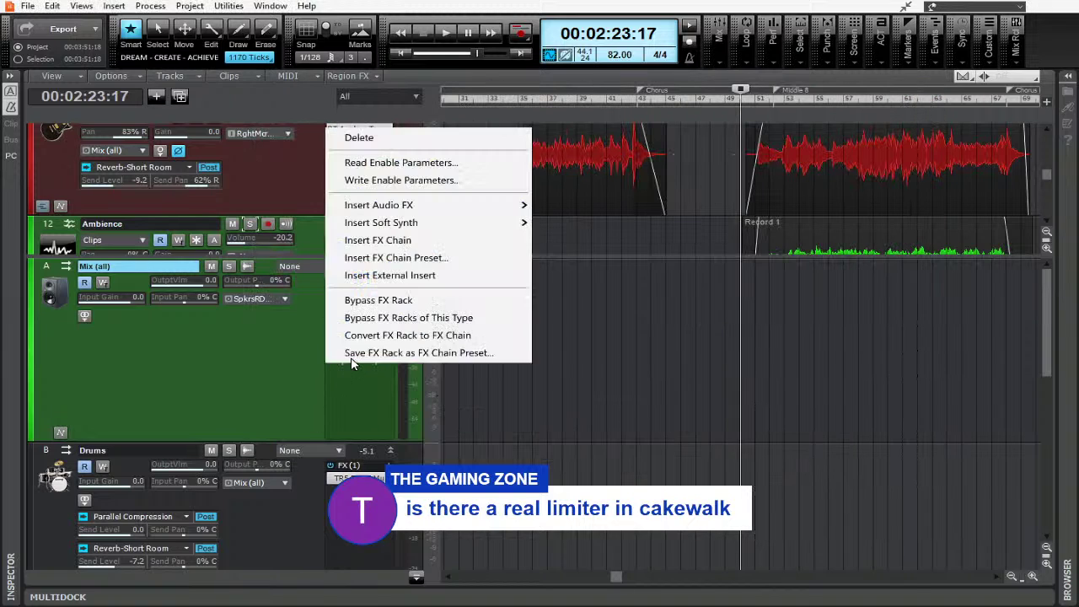
left_click(353, 137)
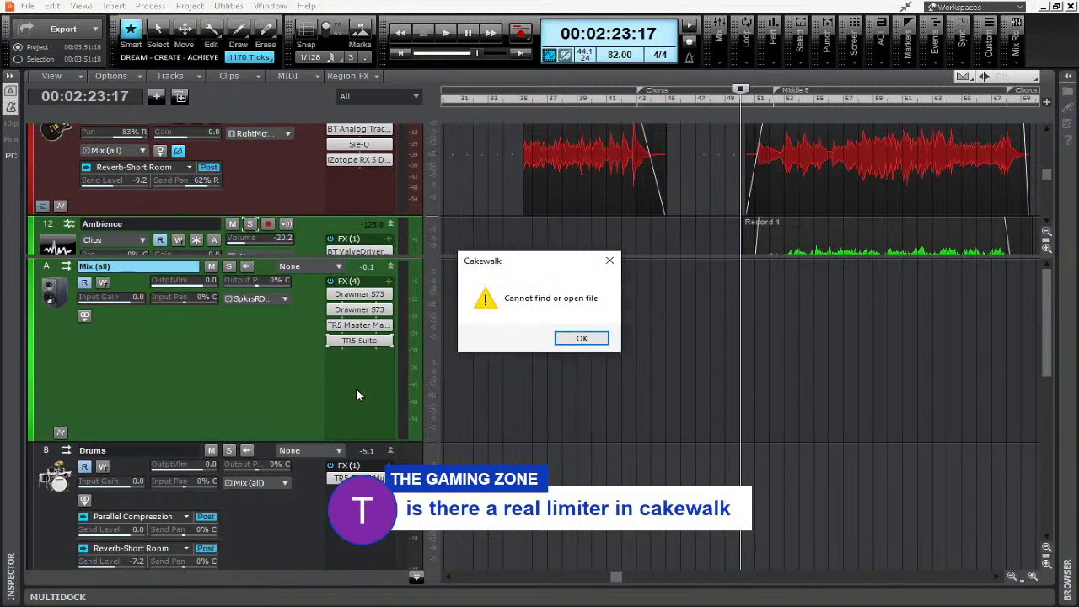
key("Return")
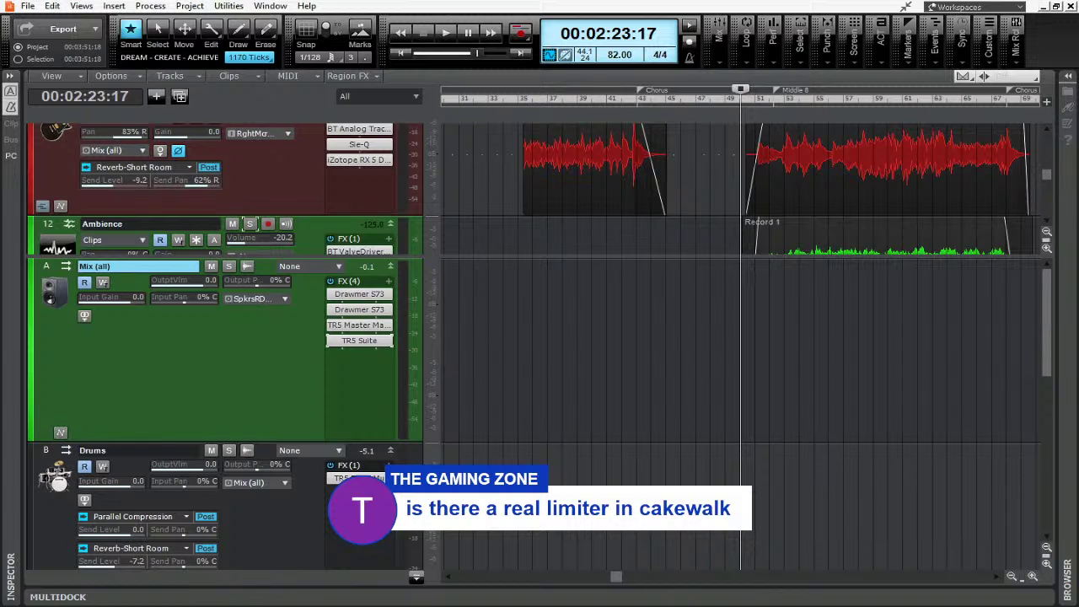
- Insert the Sonitus:fx Multiband compressor into the Mix (all) bus effects rack and reposition its window to show its Limit option
right_click(373, 376)
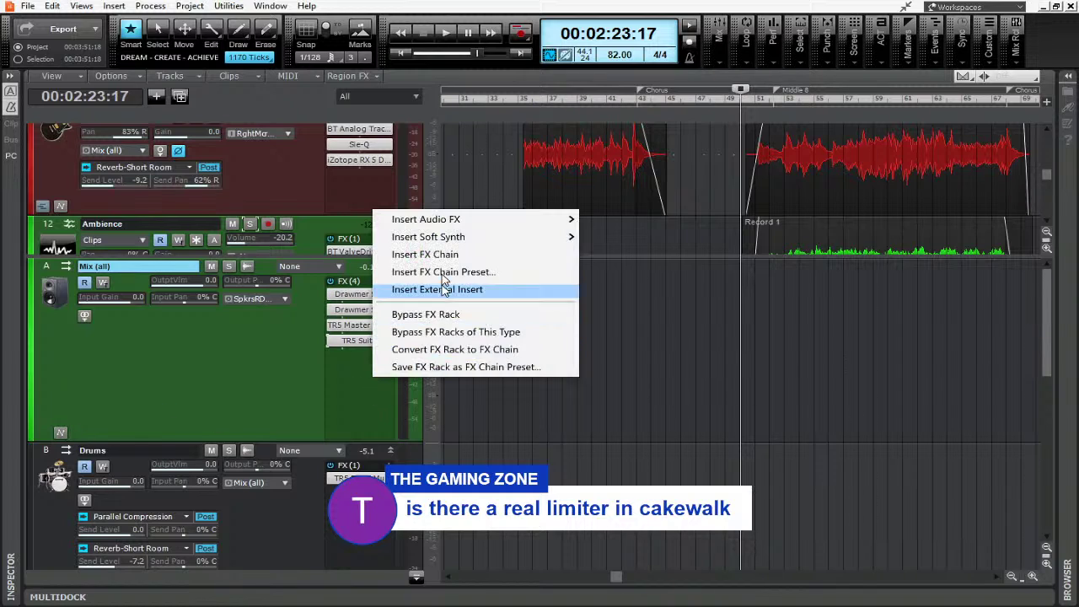
mouse_move(444, 223)
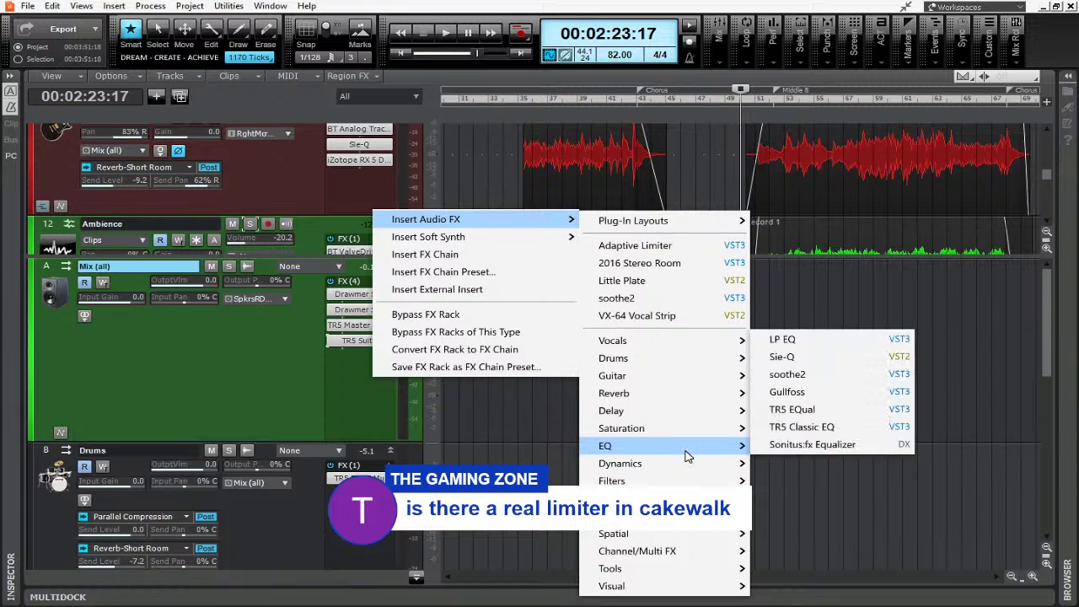
mouse_move(700, 472)
mouse_move(834, 463)
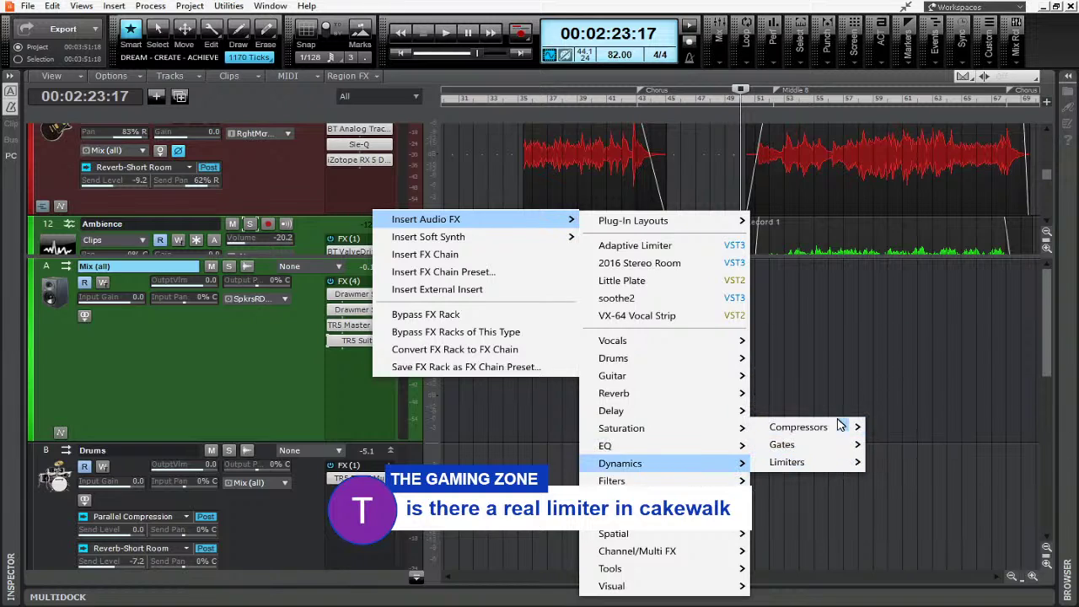
mouse_move(839, 429)
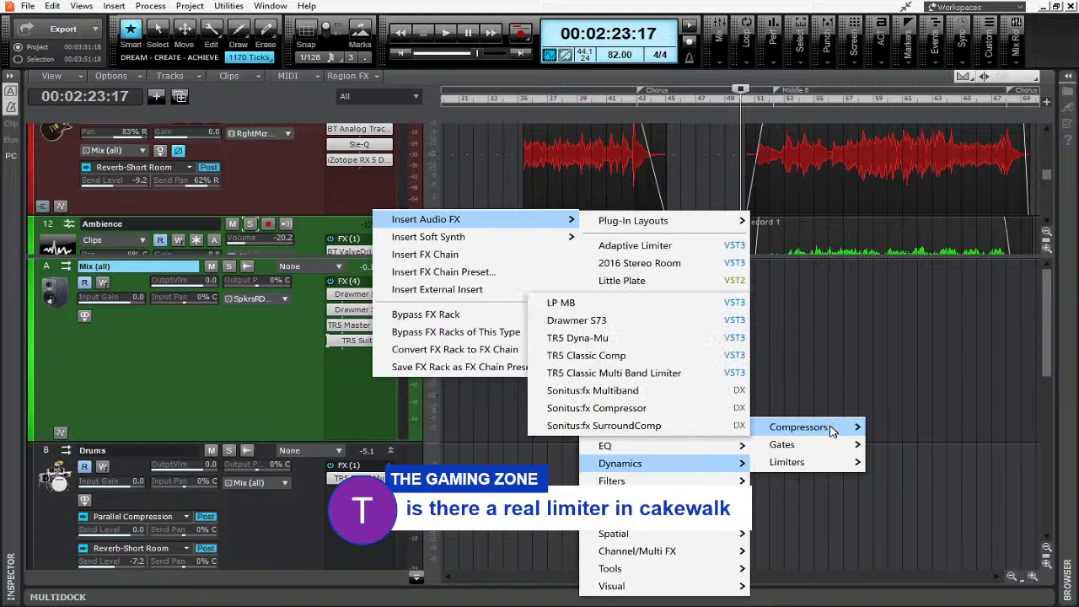
left_click(647, 396)
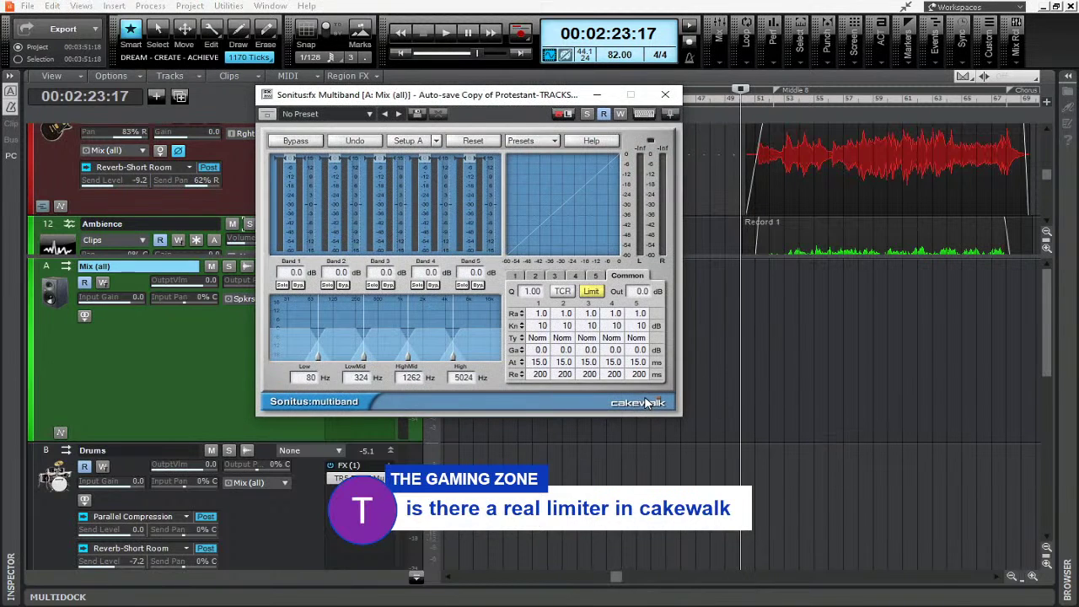
left_click_drag(486, 99, 513, 178)
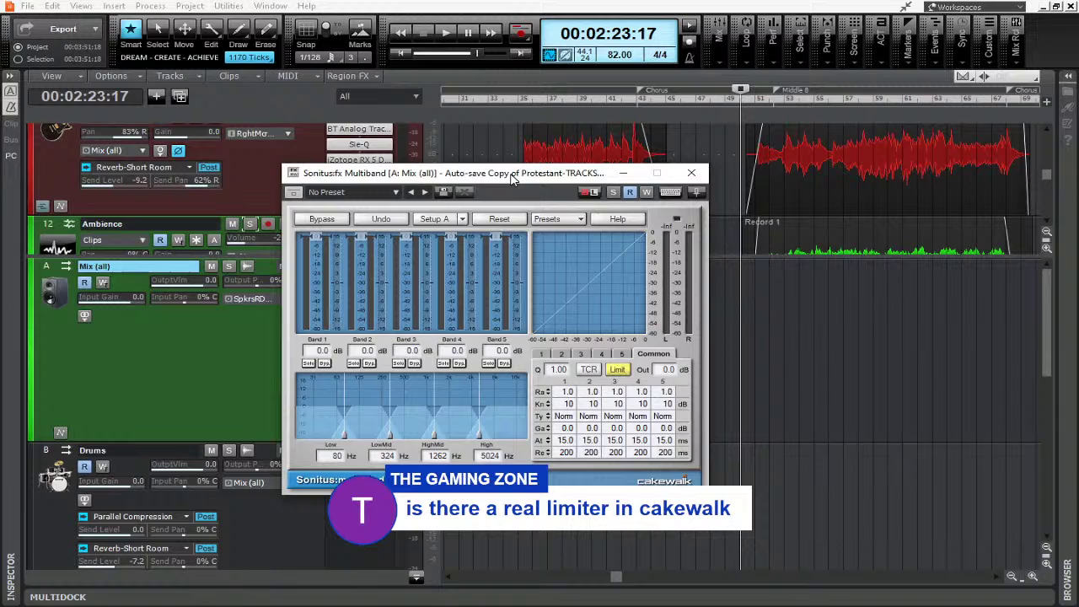
- Close the Sonitus:fx Multiband window and delete the effect from the Mix (all) bus effects rack
left_click(691, 174)
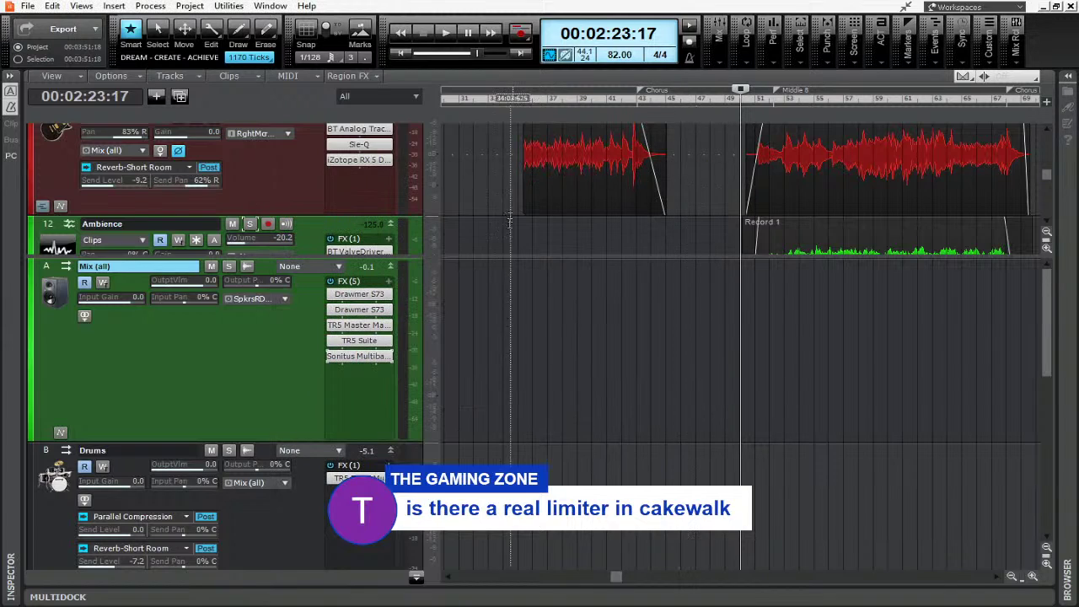
right_click(350, 360)
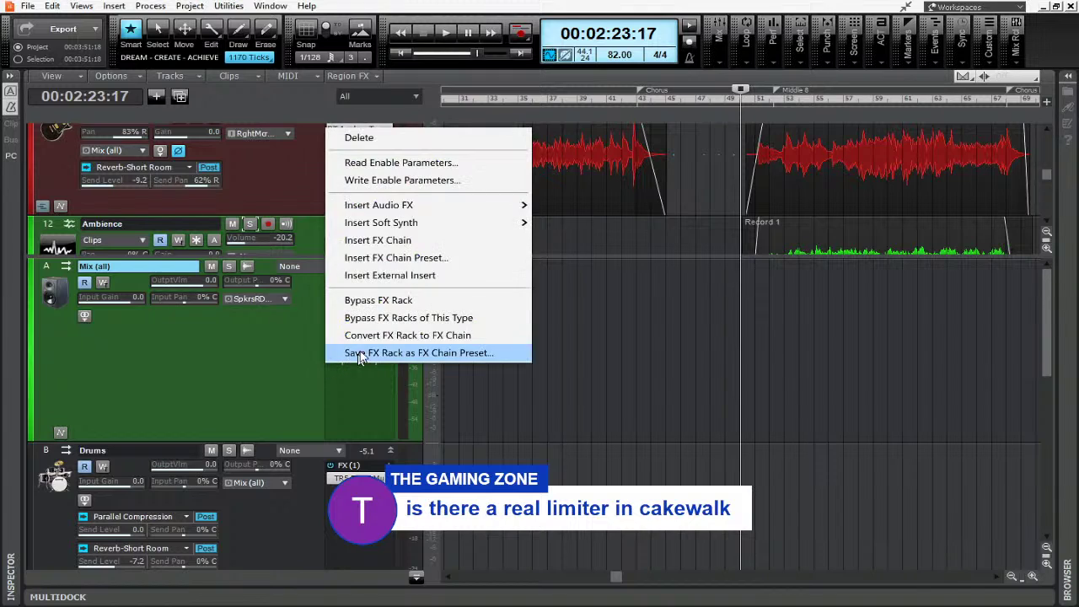
left_click(363, 137)
- Insert the Sonitus:fx Compressor from the Dynamics compressors into the Mix (all) bus effects rack
right_click(352, 376)
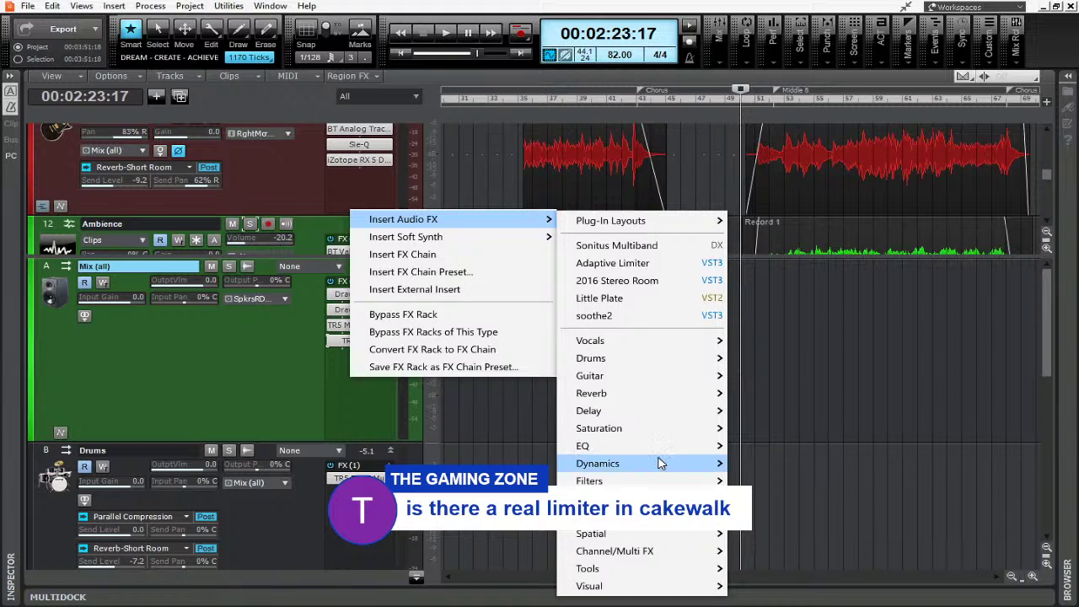
mouse_move(659, 462)
mouse_move(797, 462)
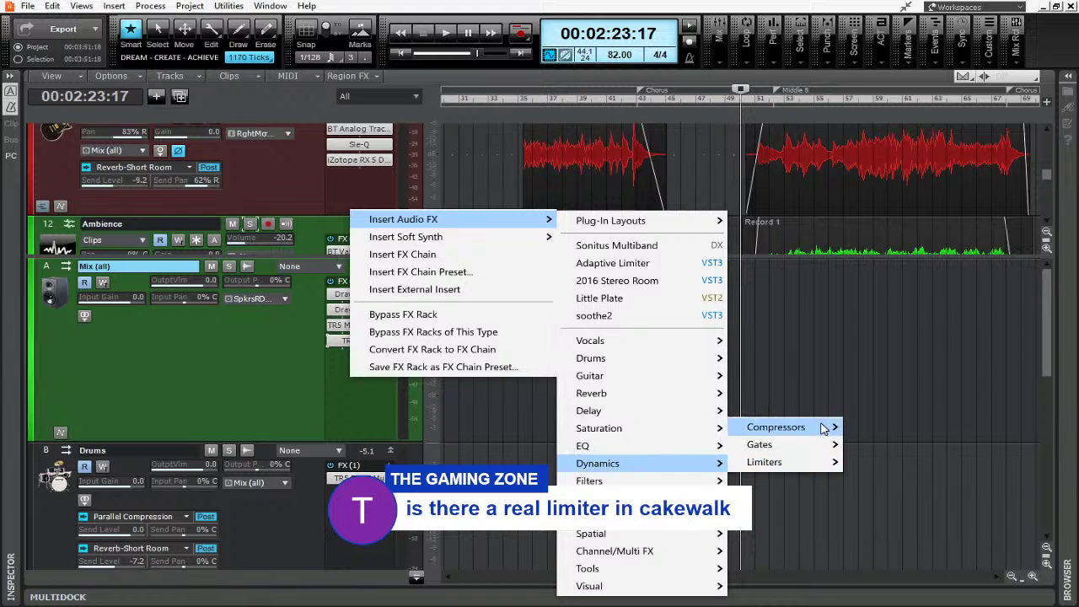
left_click(927, 410)
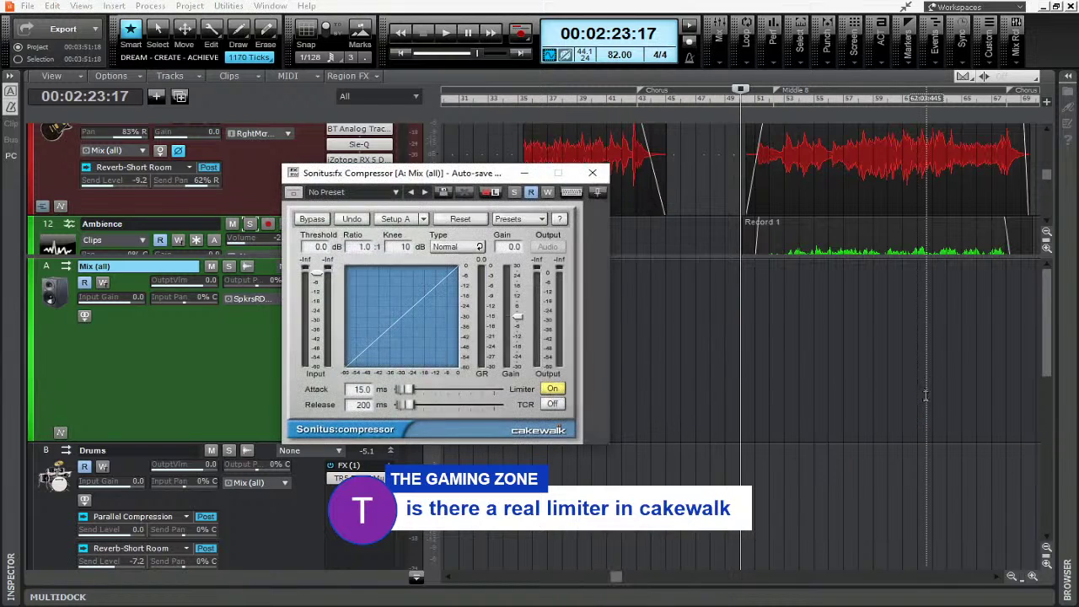
- Switch the Sonitus:fx Compressor's Limiter off and back on, and close the file alert and effect window
left_click(562, 389)
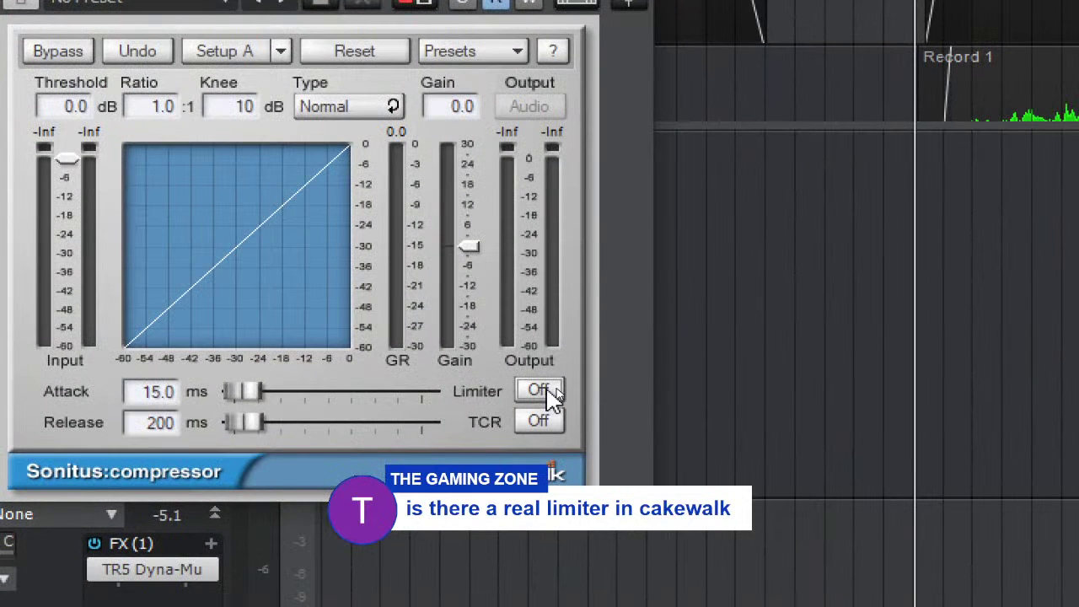
left_click(557, 390)
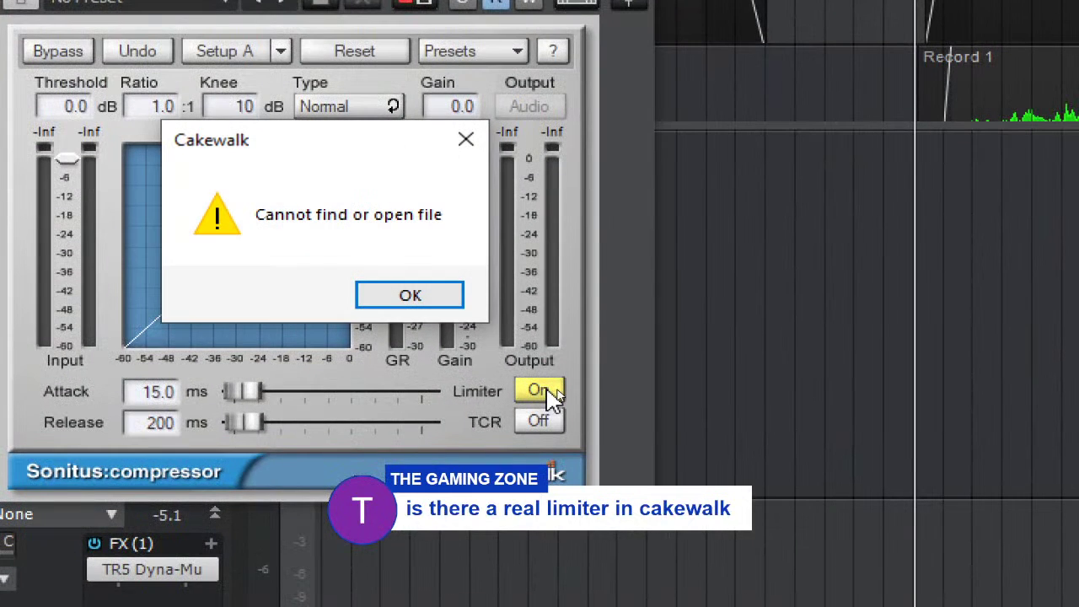
left_click(407, 291)
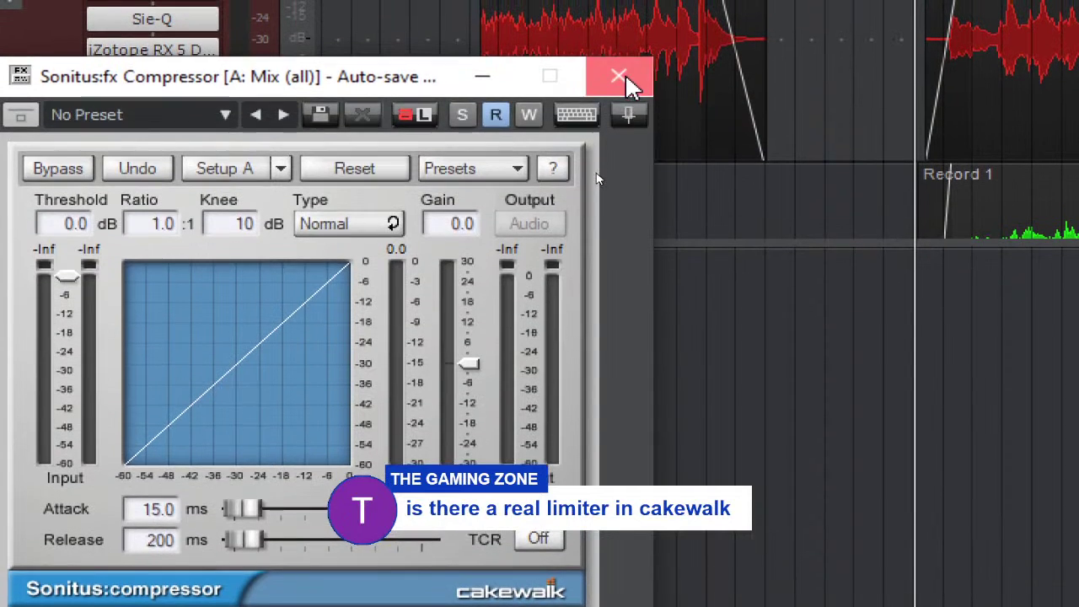
left_click(620, 78)
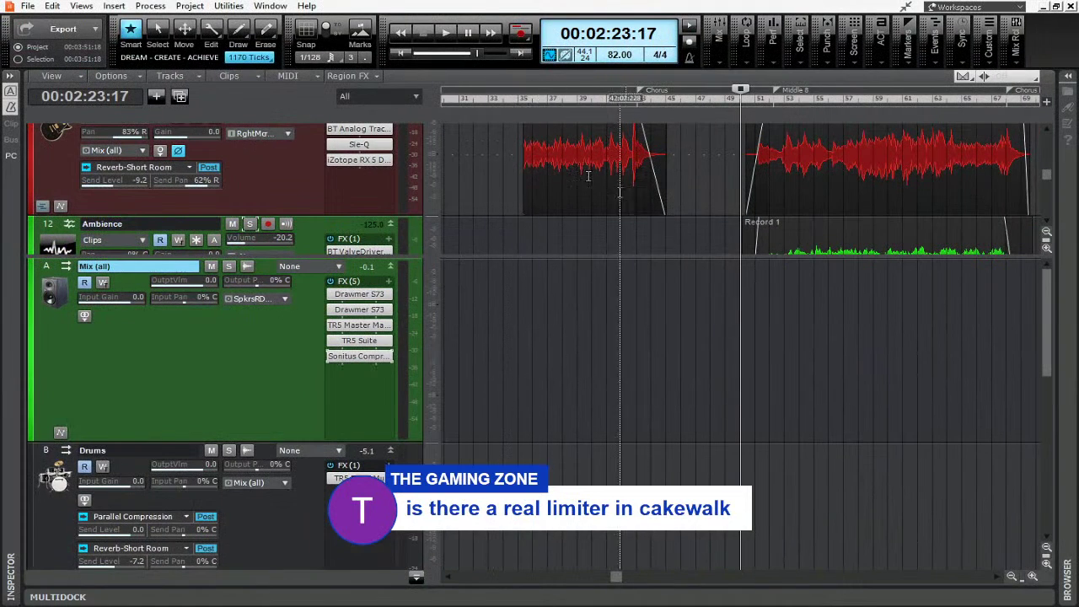
- Return the playhead to the project start and show the tracks without the bus pane, declining to reroute the disconnected Cam Link 4K outputs
left_click(395, 53)
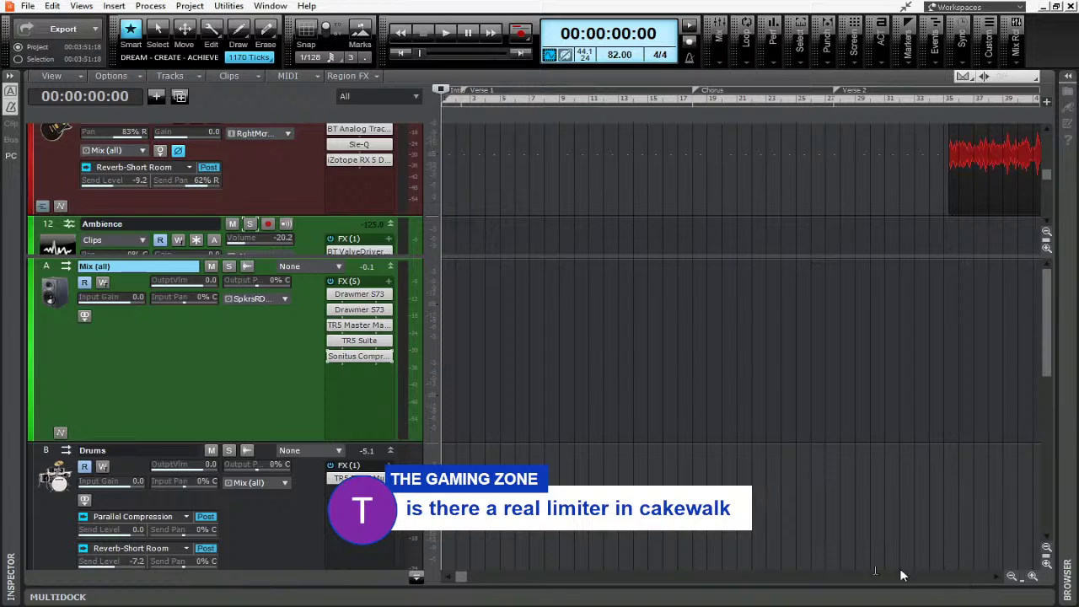
left_click(417, 578)
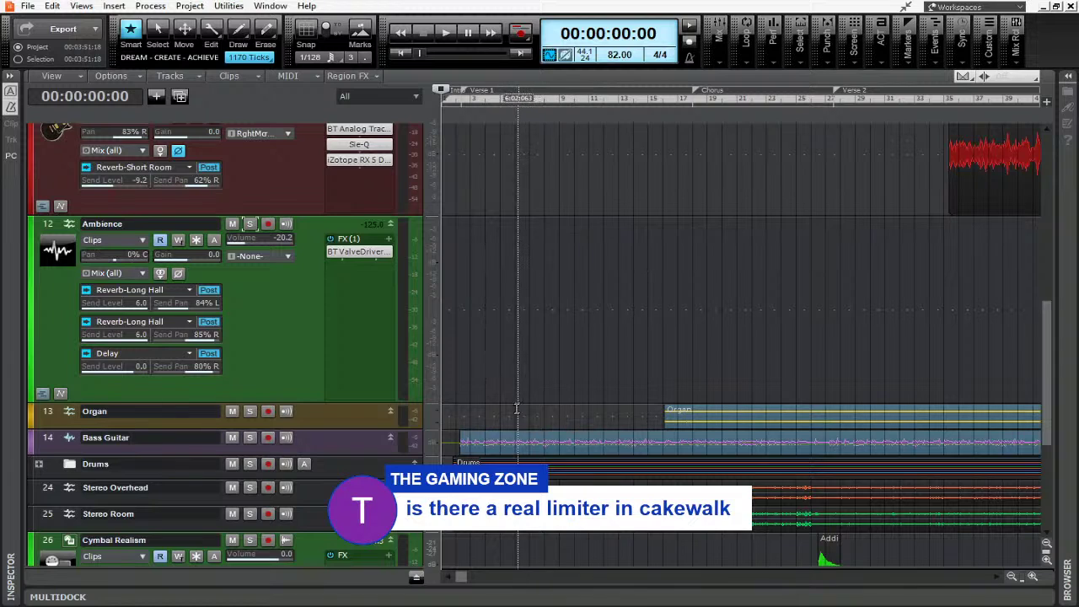
scroll(514, 405, "down", 5)
scroll(506, 411, "up", 10)
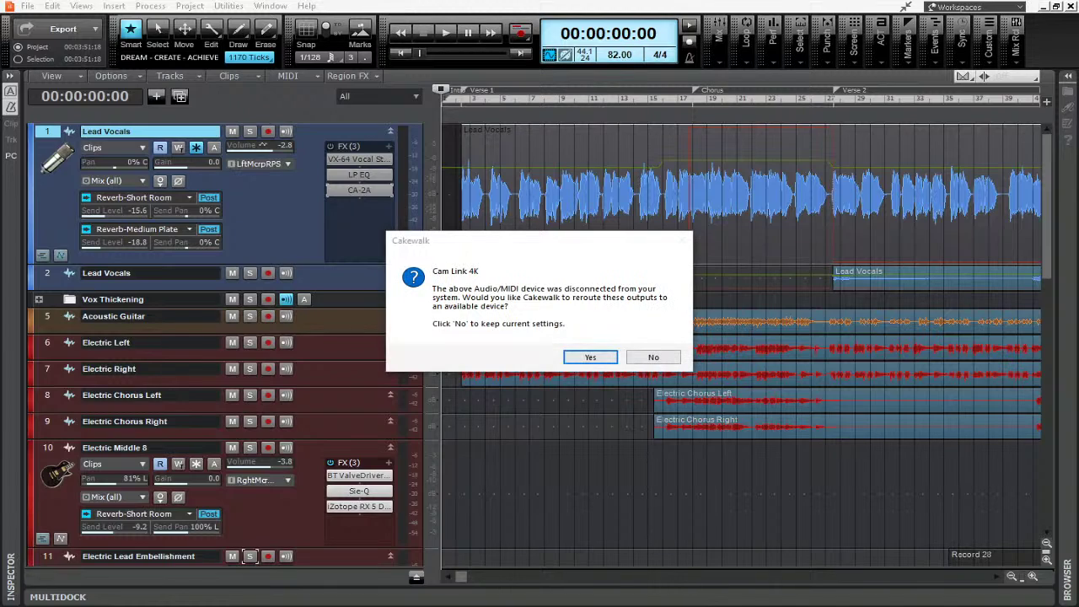
left_click(664, 356)
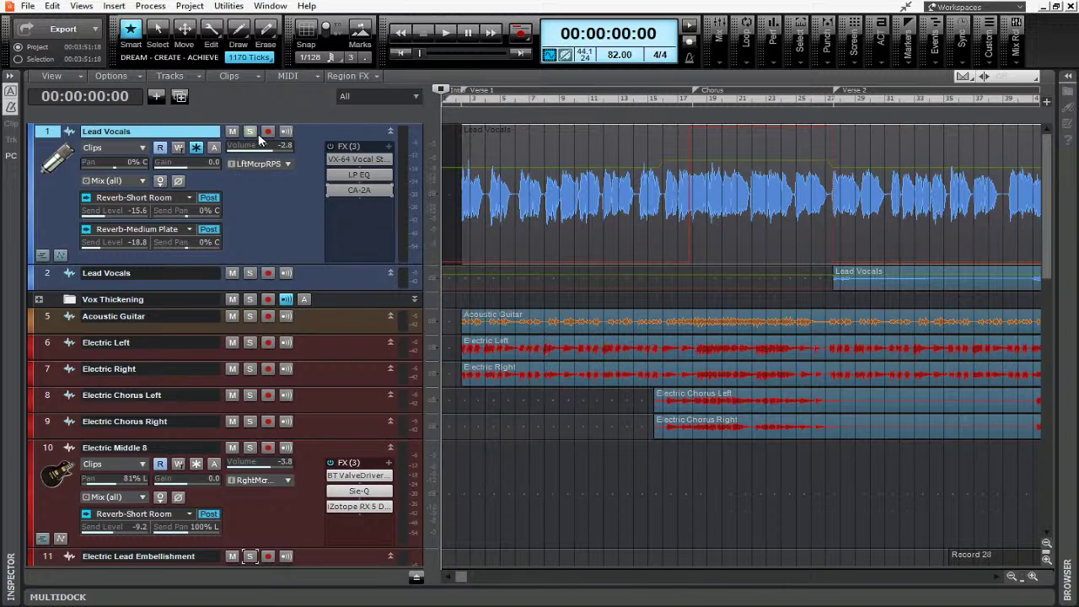
- Enlarge and solo the second Lead Vocals track, and play a few bars from the start of Verse 2
left_click(461, 98)
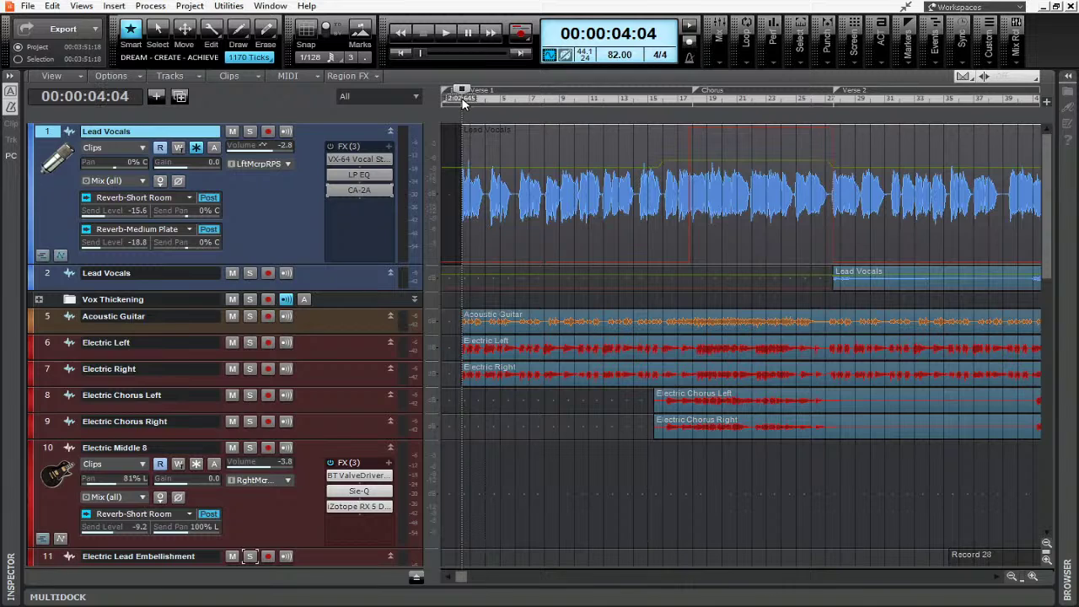
left_click(832, 105)
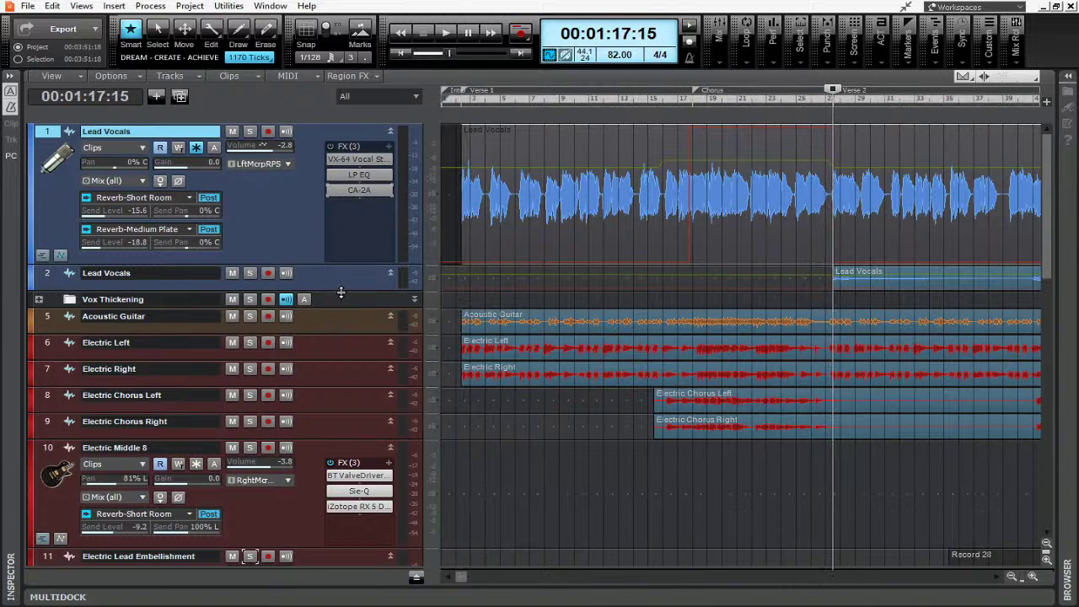
left_click_drag(340, 292, 340, 407)
left_click(249, 272)
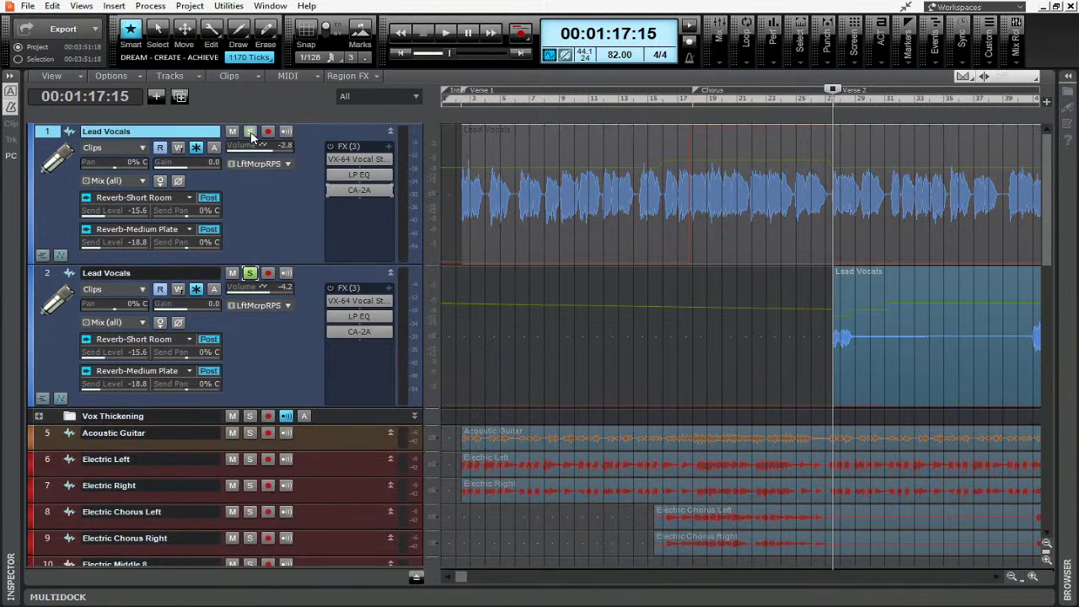
left_click(446, 32)
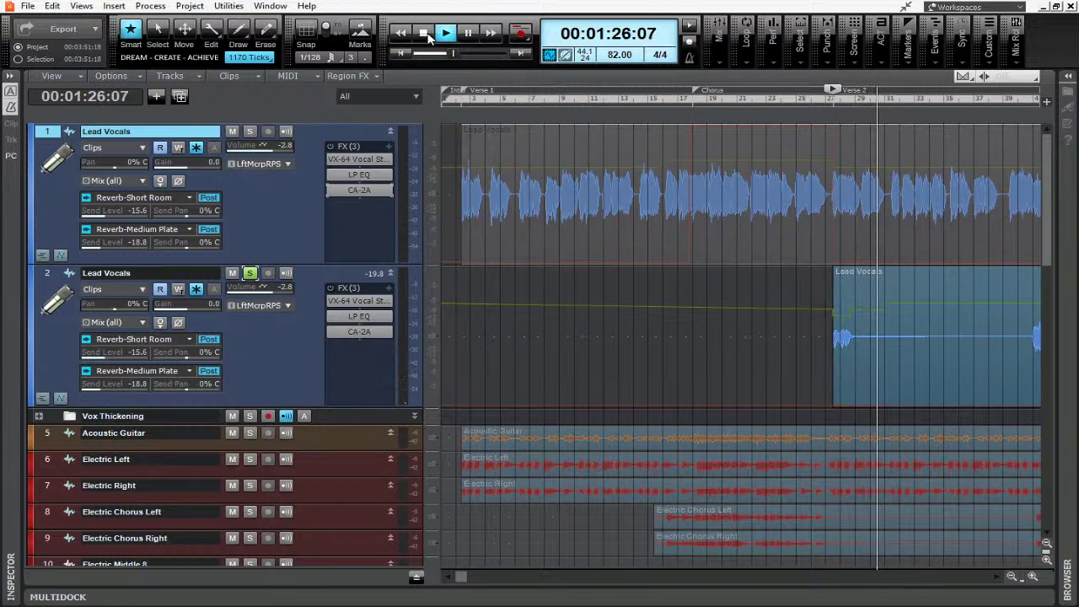
key("space")
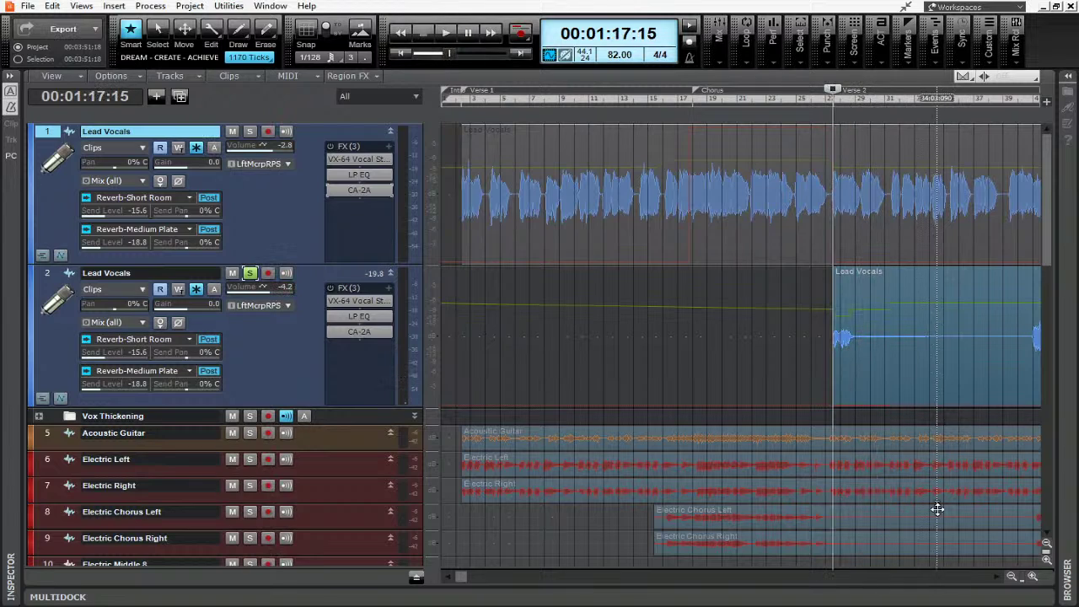
- Place the playhead at the late vocal phrase in the second Lead Vocals clip, just before the second Chorus
left_click(996, 578)
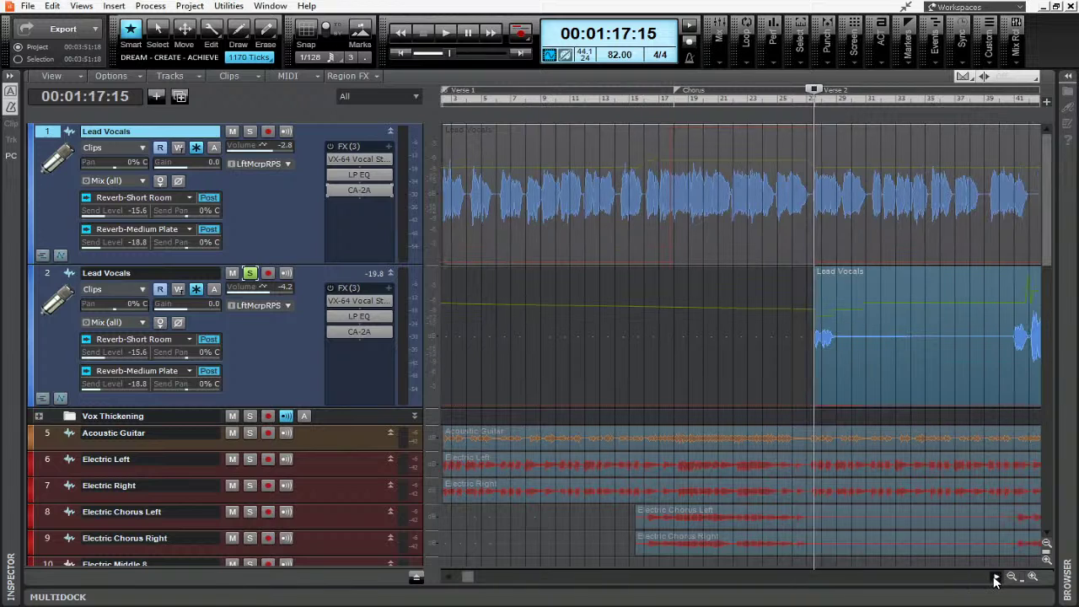
left_click(996, 578)
left_click(996, 578)
left_click(996, 578)
left_click(996, 578)
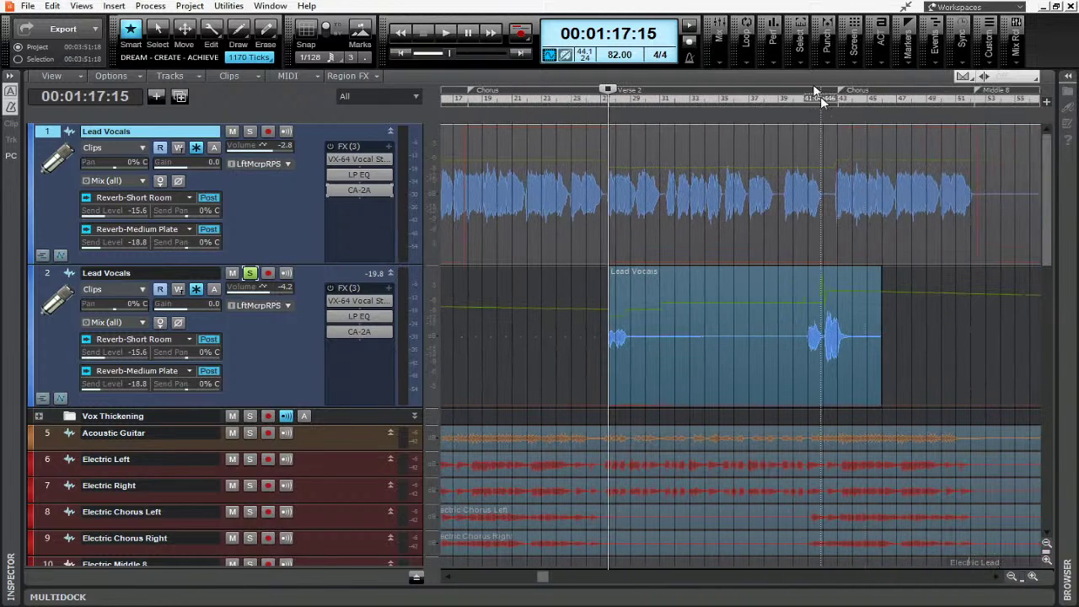
left_click(807, 100)
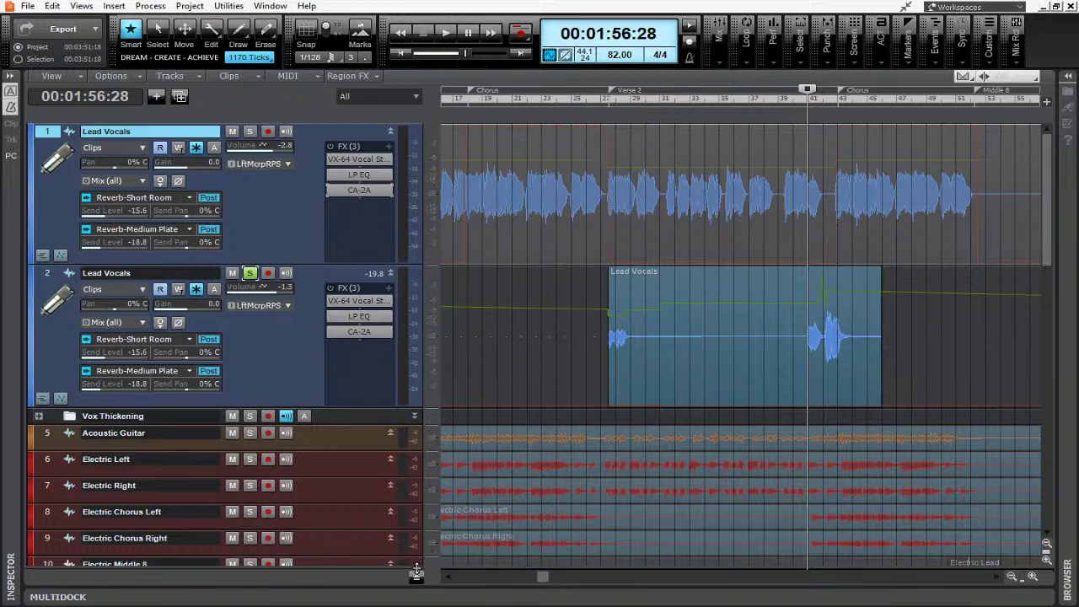
- Show the bus pane and examine the buses and the options available for the Mix (all) bus
left_click(416, 573)
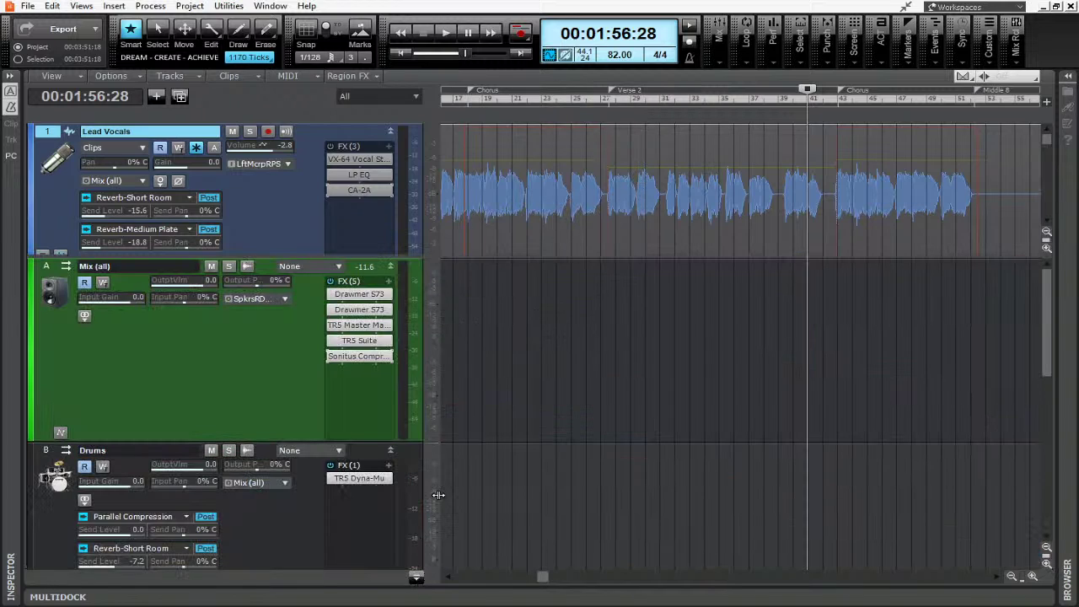
scroll(252, 422, "down", 3)
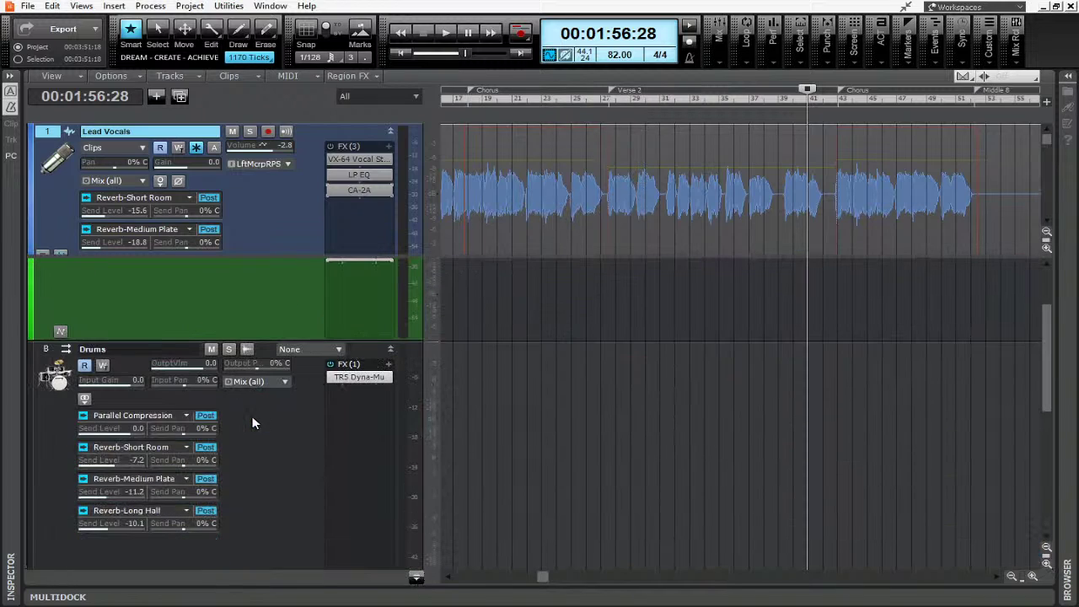
scroll(253, 422, "up", 1)
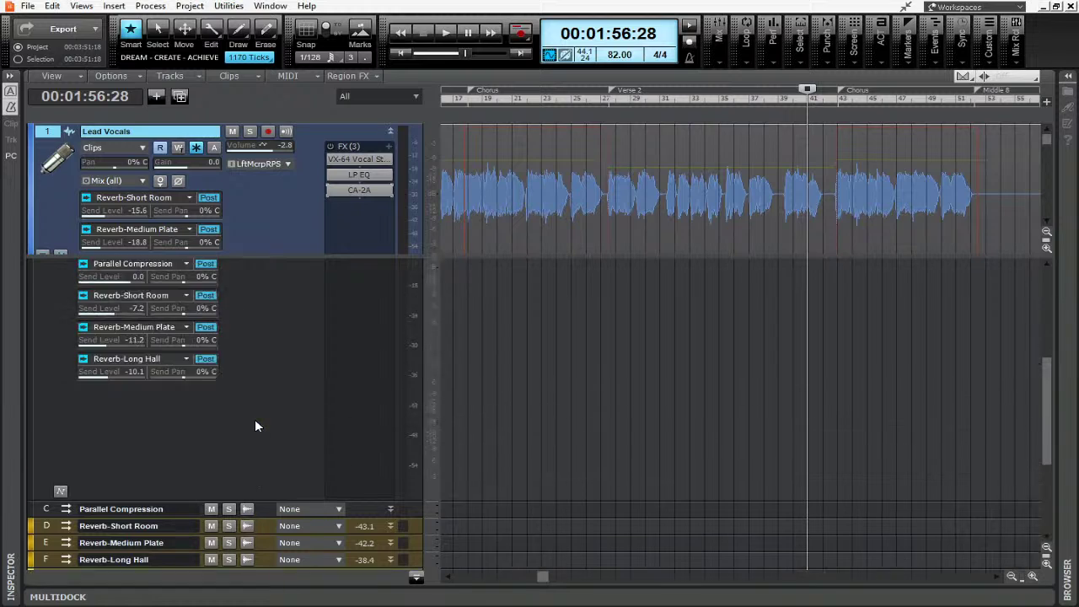
scroll(254, 421, "up", 1)
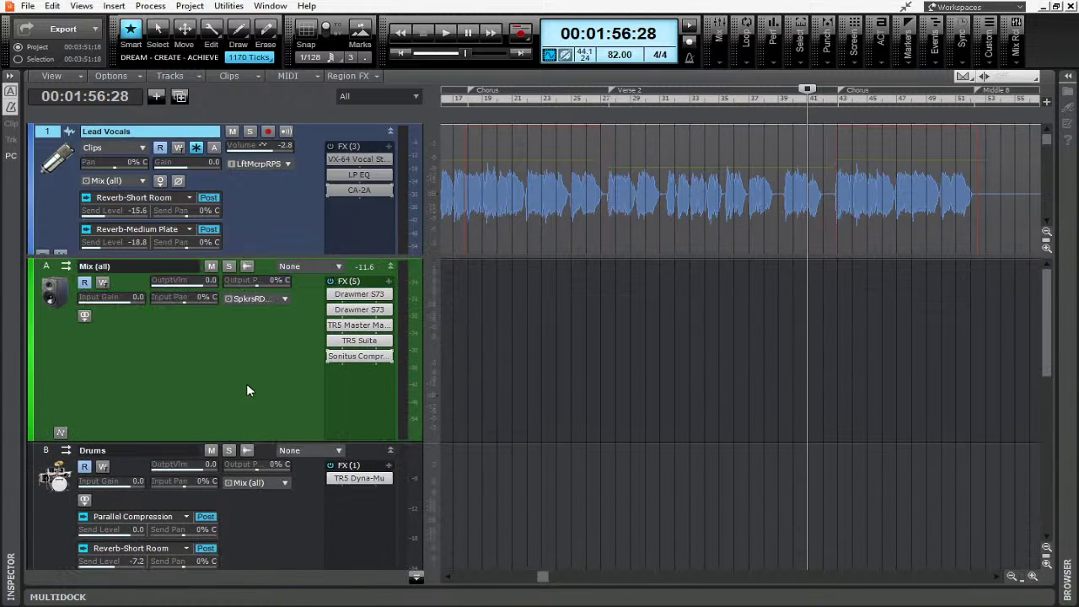
right_click(223, 349)
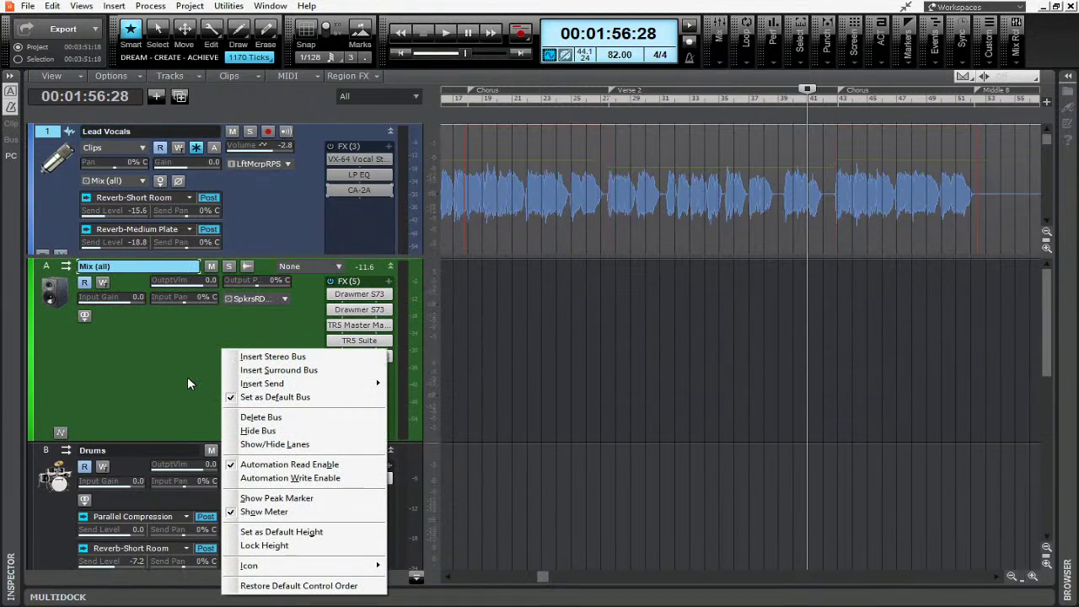
mouse_move(320, 573)
left_click(151, 337)
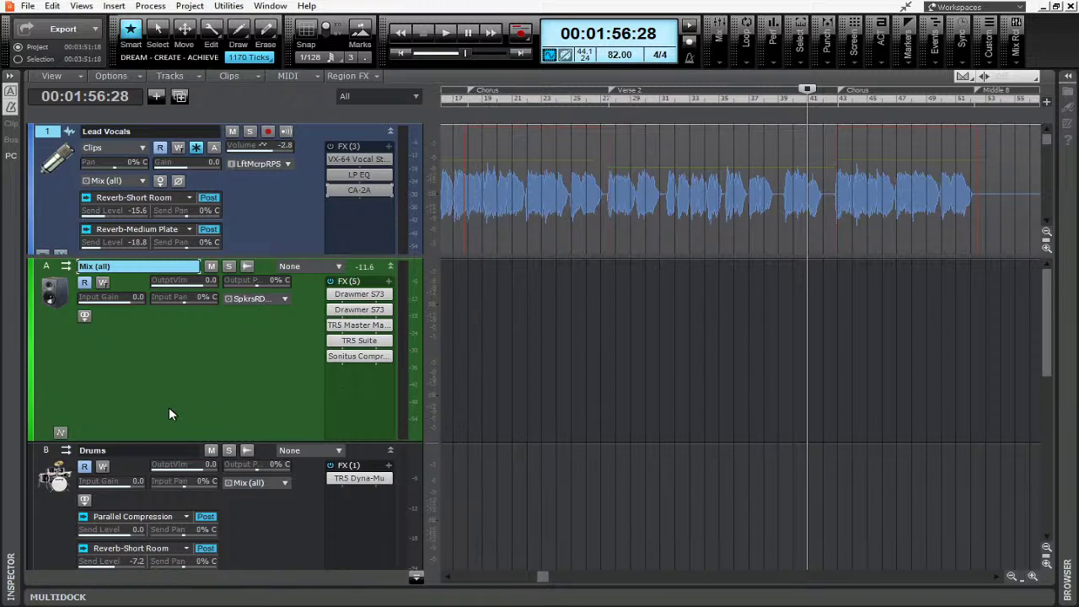
scroll(134, 419, "down", 3)
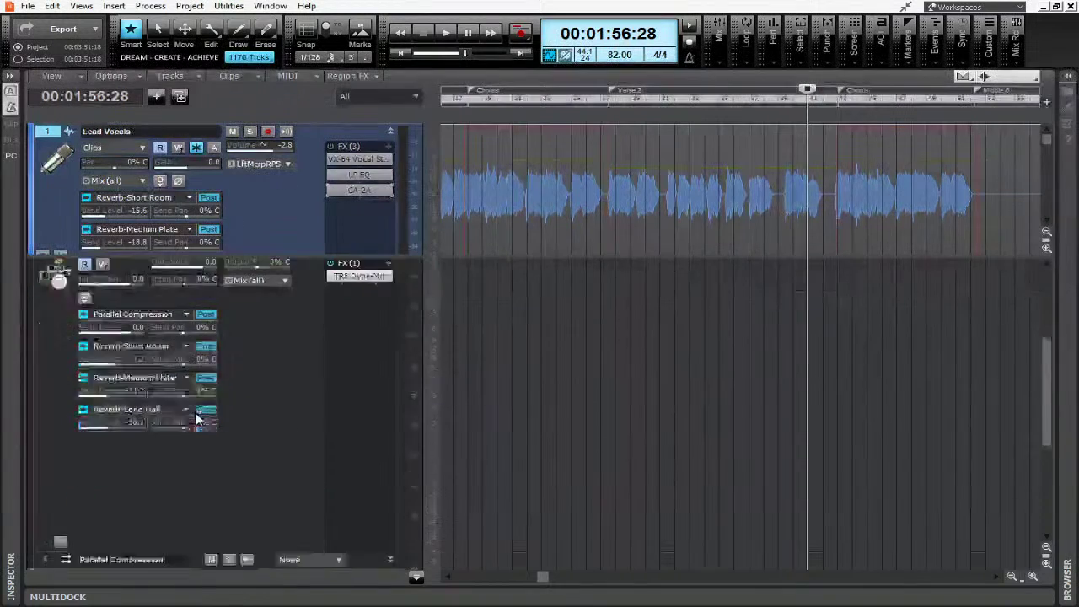
scroll(204, 427, "up", 3)
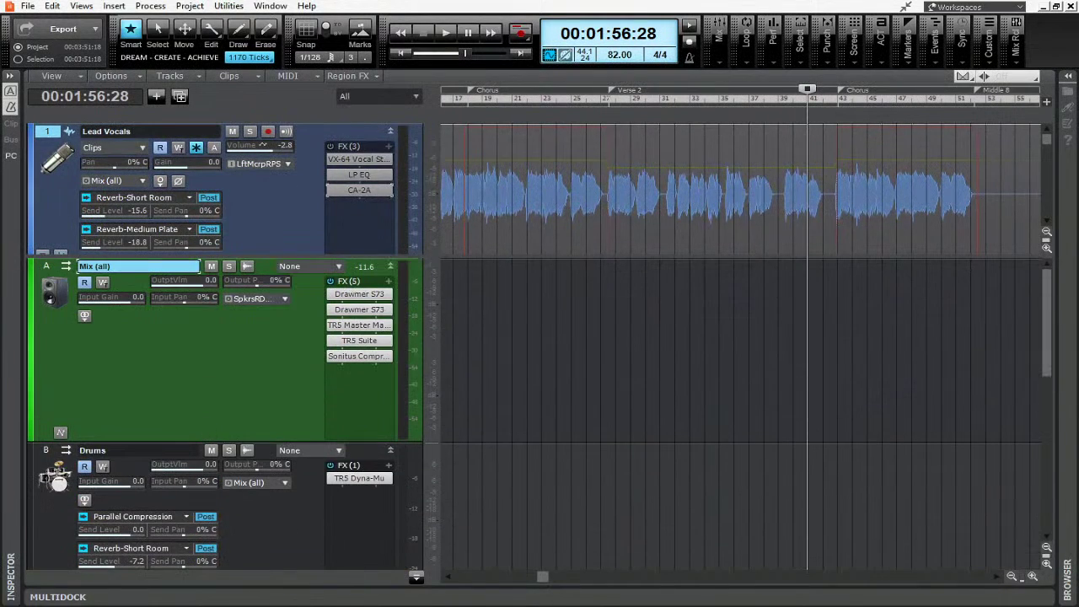
- Open the first Drawmer S73 in the Mix (all) bus effects rack and move its window clear of the rack
left_click(416, 577)
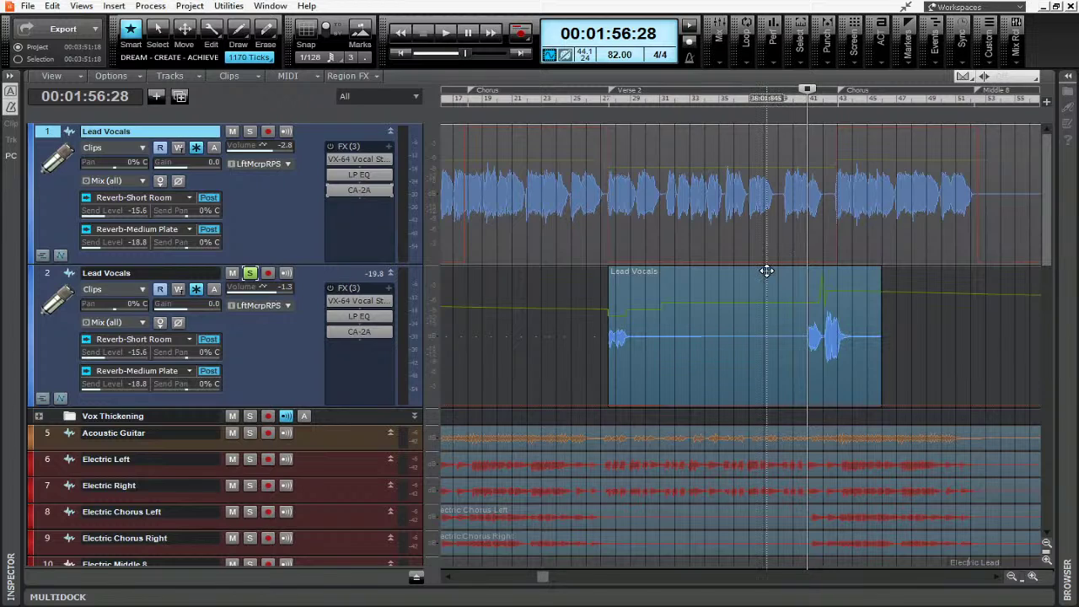
left_click(417, 577)
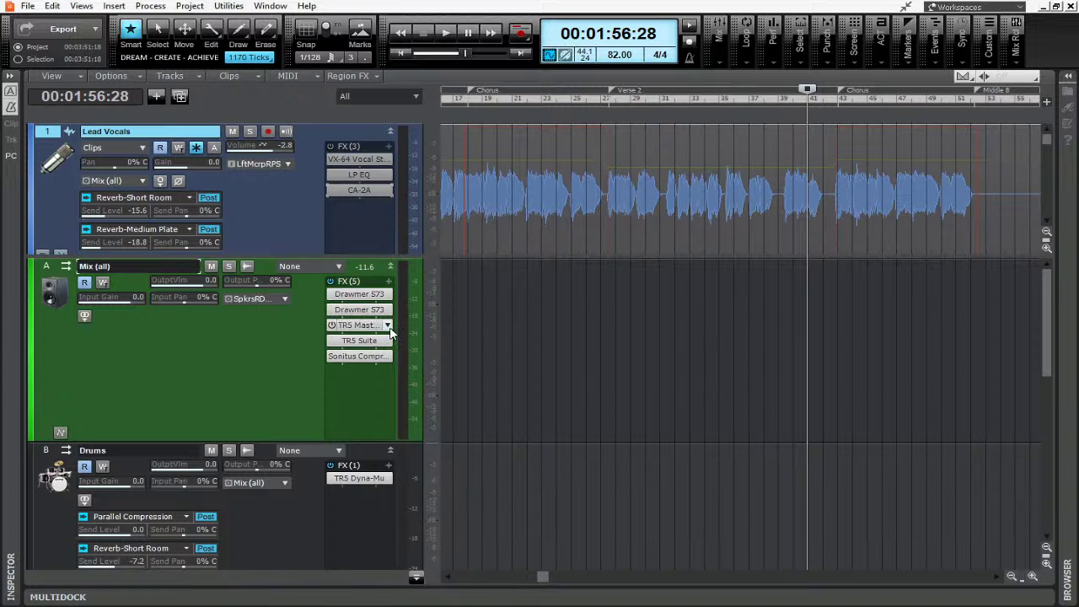
left_click(356, 301)
double_click(355, 297)
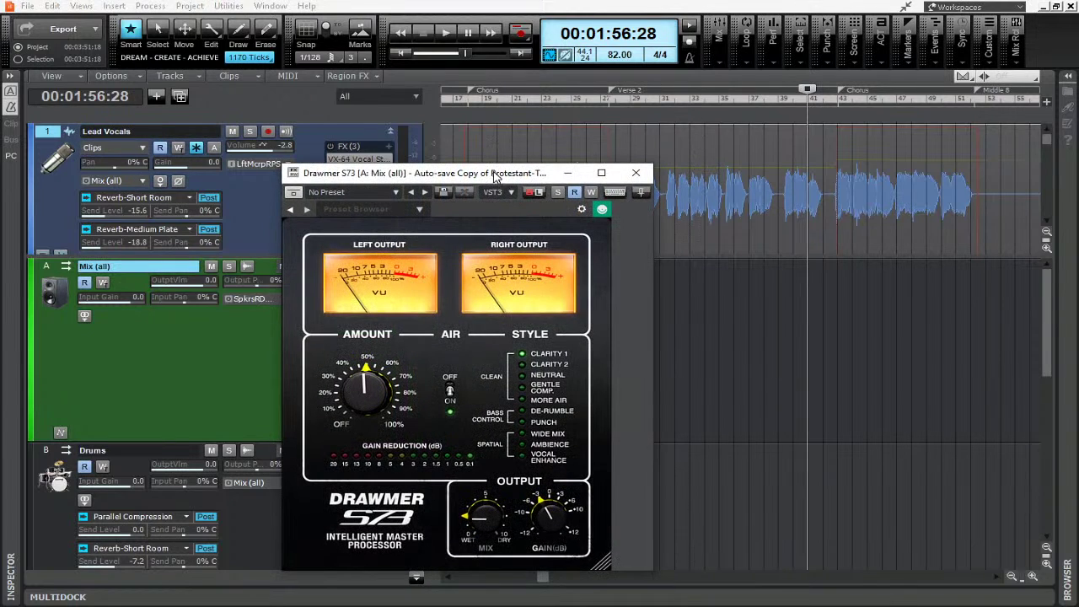
left_click_drag(495, 175, 552, 63)
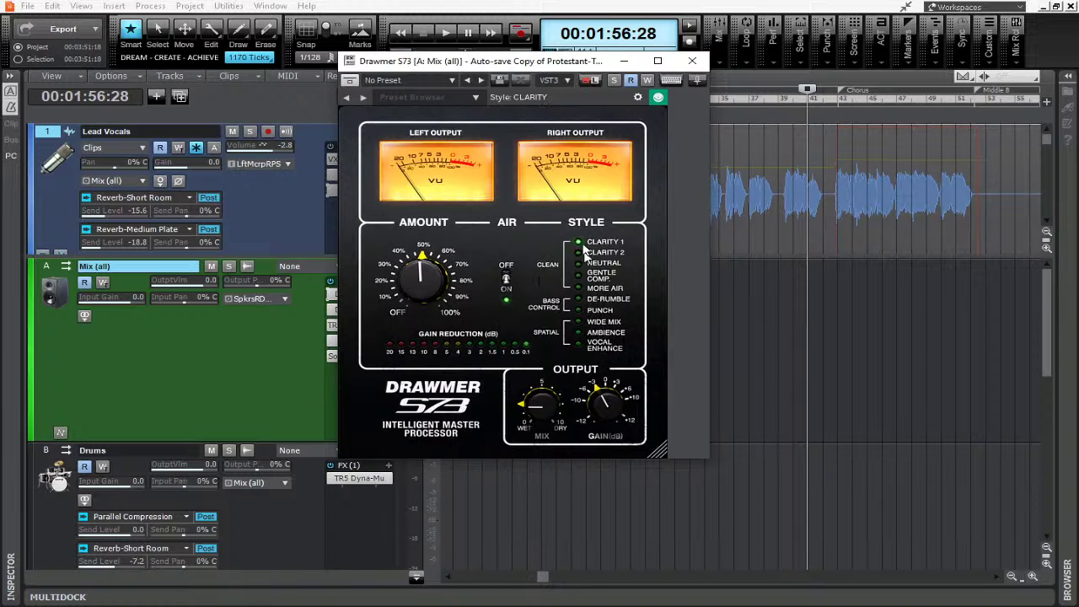
left_click_drag(556, 67, 733, 20)
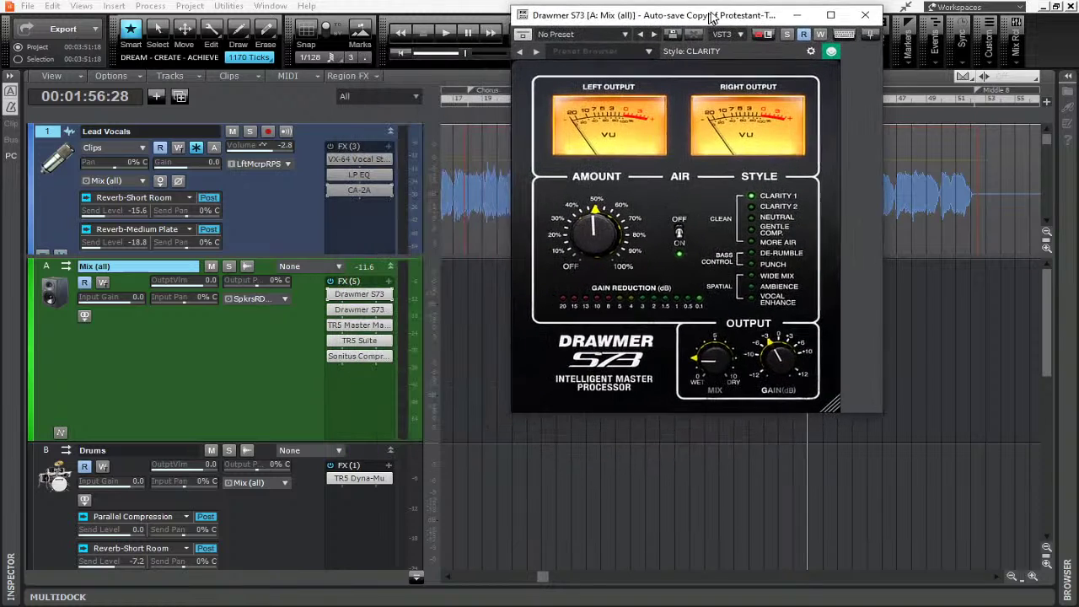
- Open the second Drawmer S73 and keep it pinned, and arrange it side by side with the first for comparison
double_click(358, 310)
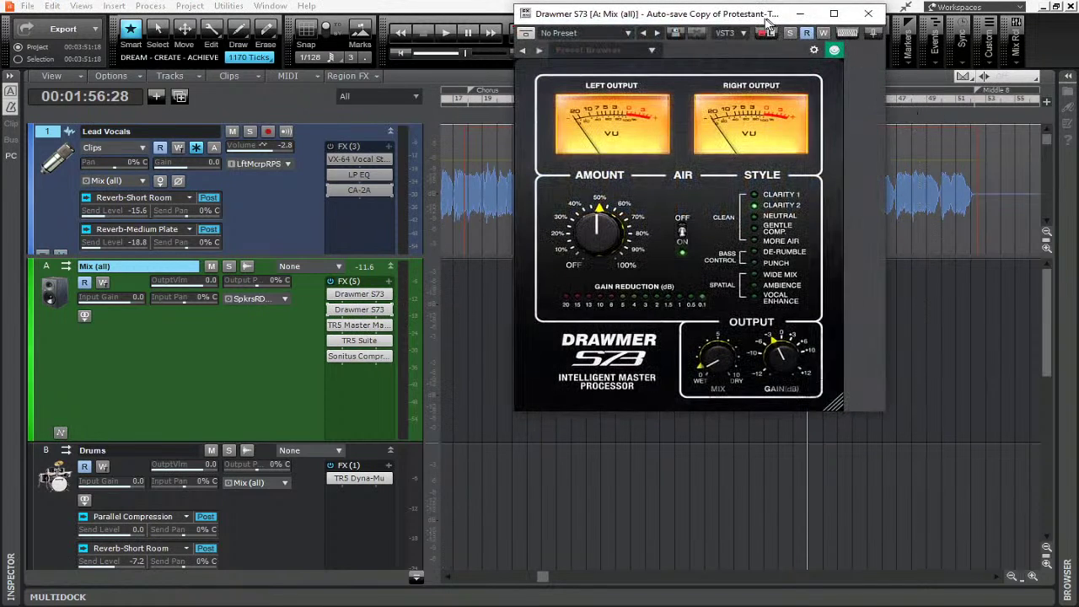
left_click_drag(770, 19, 895, 33)
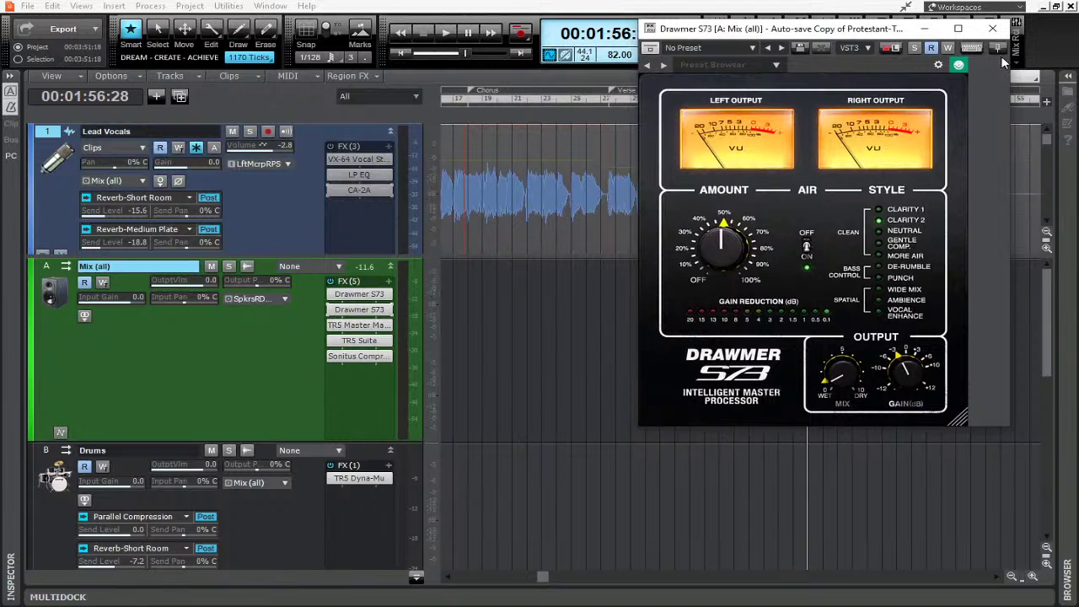
double_click(359, 294)
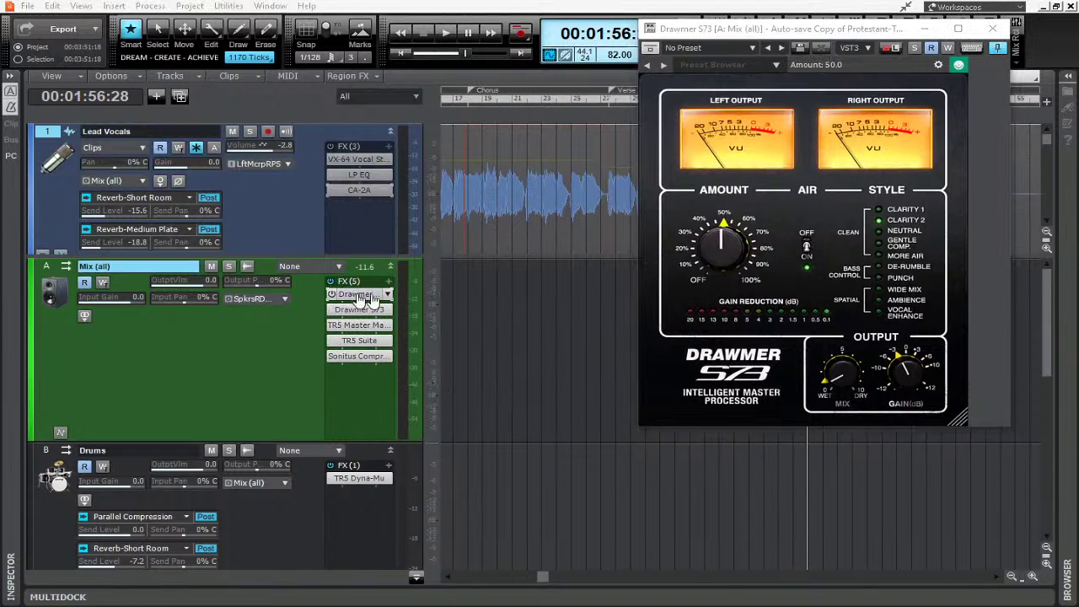
left_click_drag(708, 8, 456, 32)
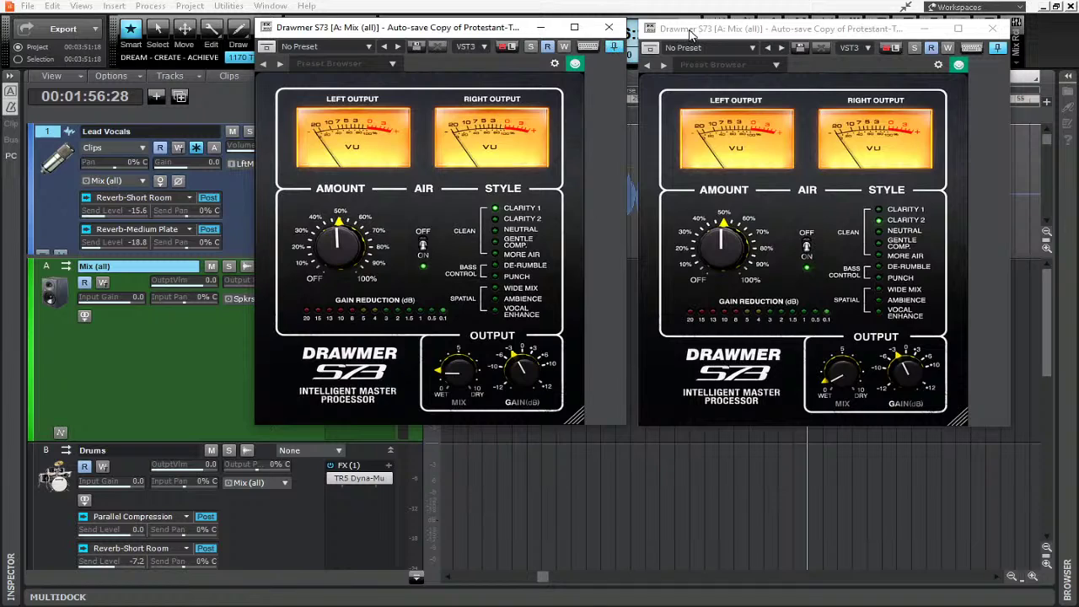
left_click_drag(701, 30, 649, 31)
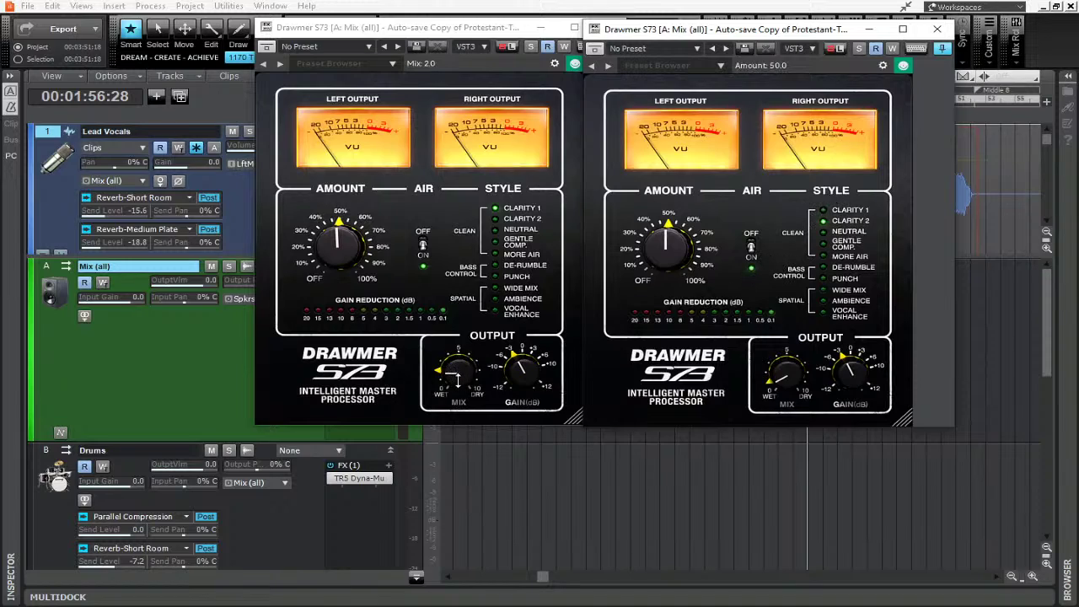
- Close the Drawmer S73 window set to Clarity 2 and maximize the one set to Clarity 1
left_click(936, 28)
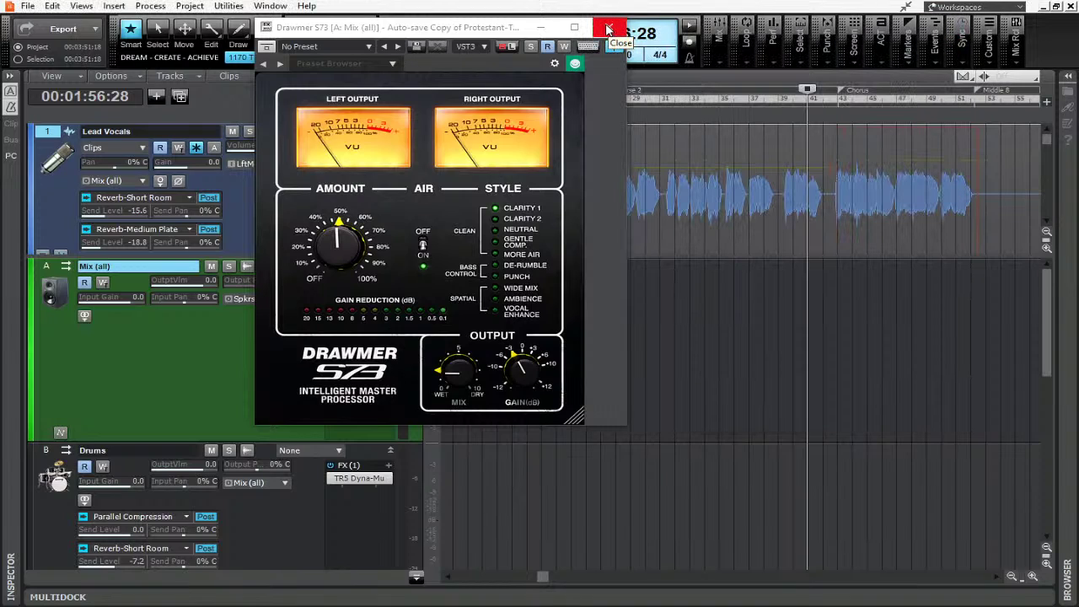
left_click(520, 47)
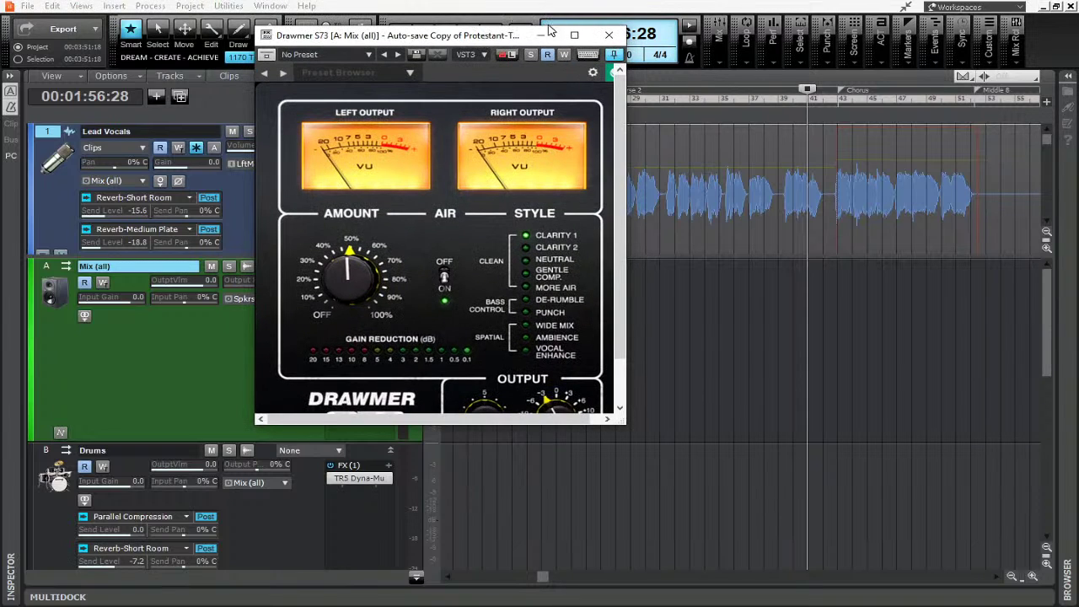
left_click(572, 34)
- Nudge the Amount knob of the Clarity 1 Drawmer S73 up slightly around the 50% mark
scroll(669, 173, "down", 5)
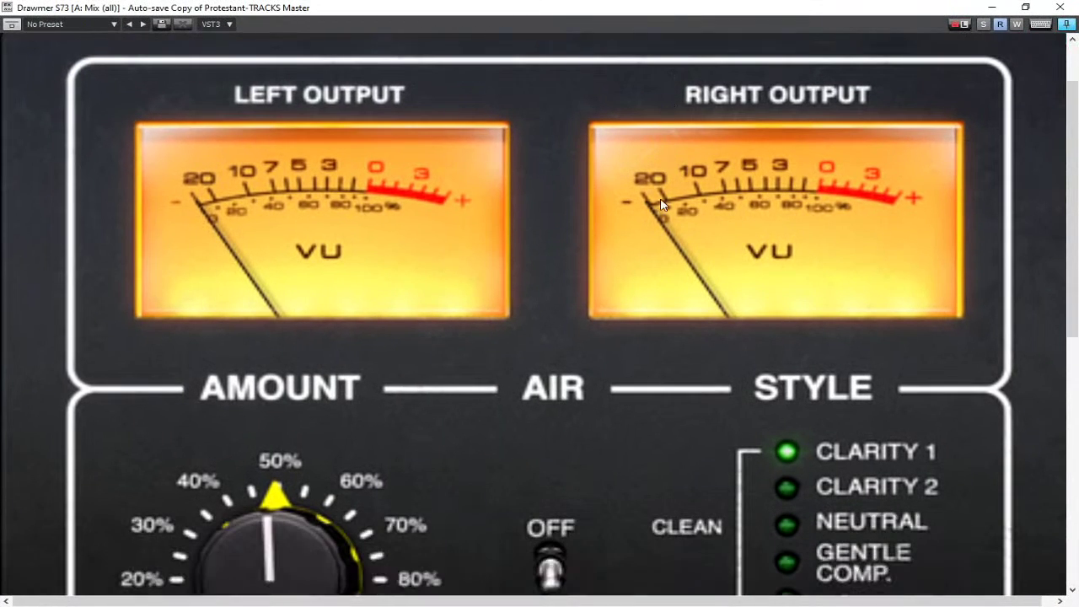
scroll(658, 215, "down", 1)
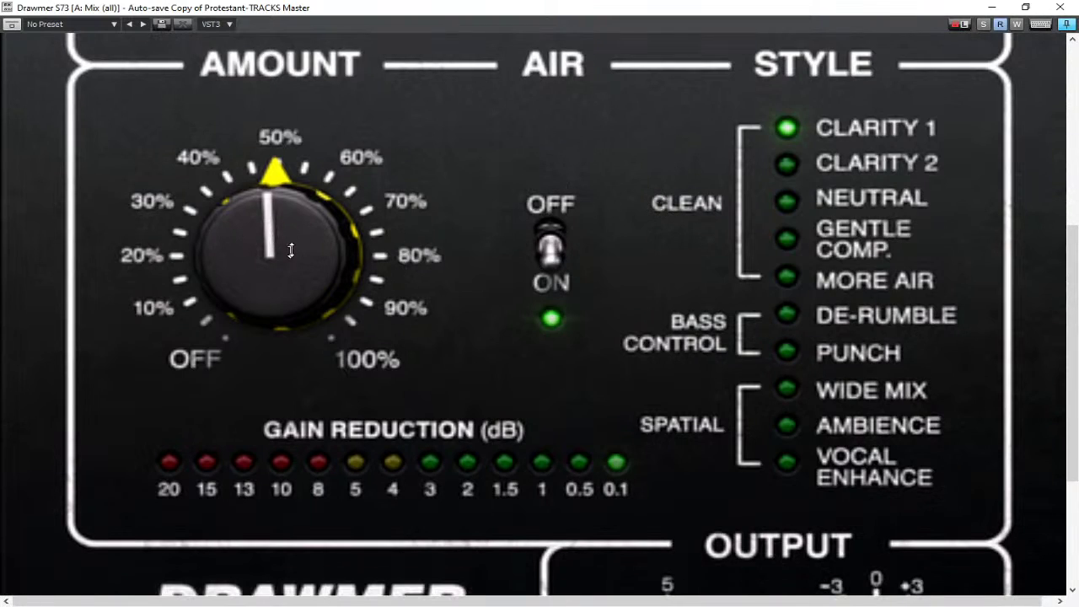
mouse_move(287, 244)
left_mouse_down()
mouse_move(268, 253)
mouse_move(272, 236)
mouse_move(263, 236)
mouse_move(284, 137)
mouse_move(288, 246)
left_mouse_up()
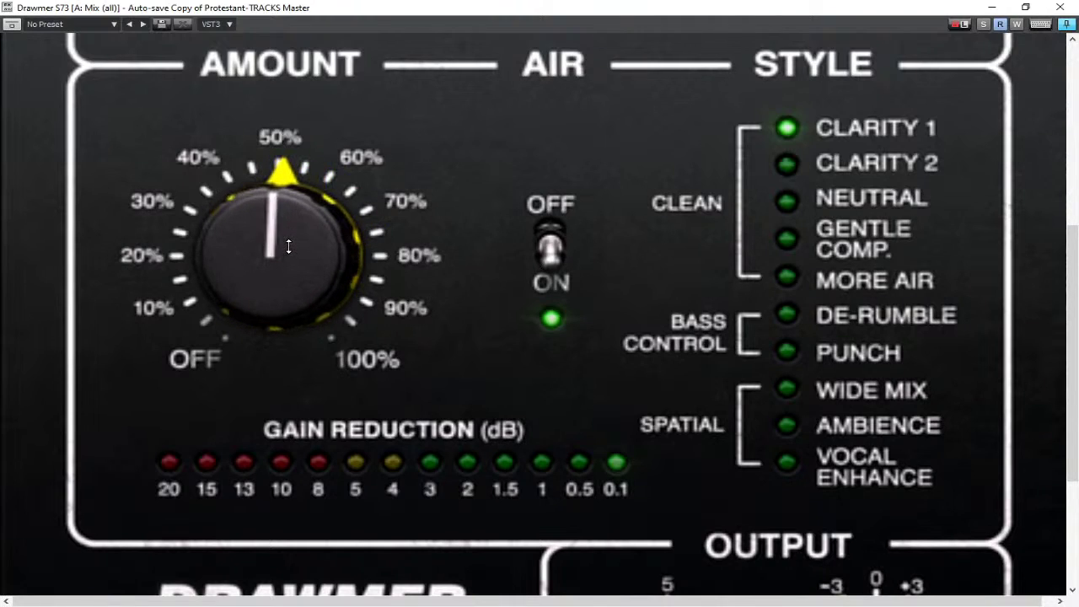
- Try the Drawmer S73's Air switch off and back on, and review its Style and Output sections before closing it
left_click(553, 251)
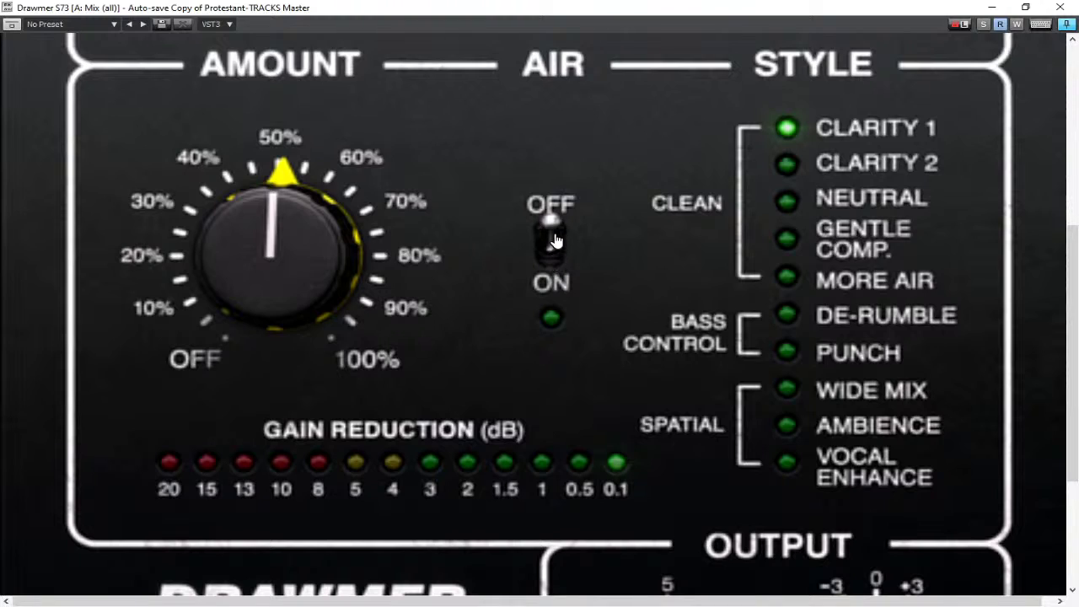
left_click(554, 241)
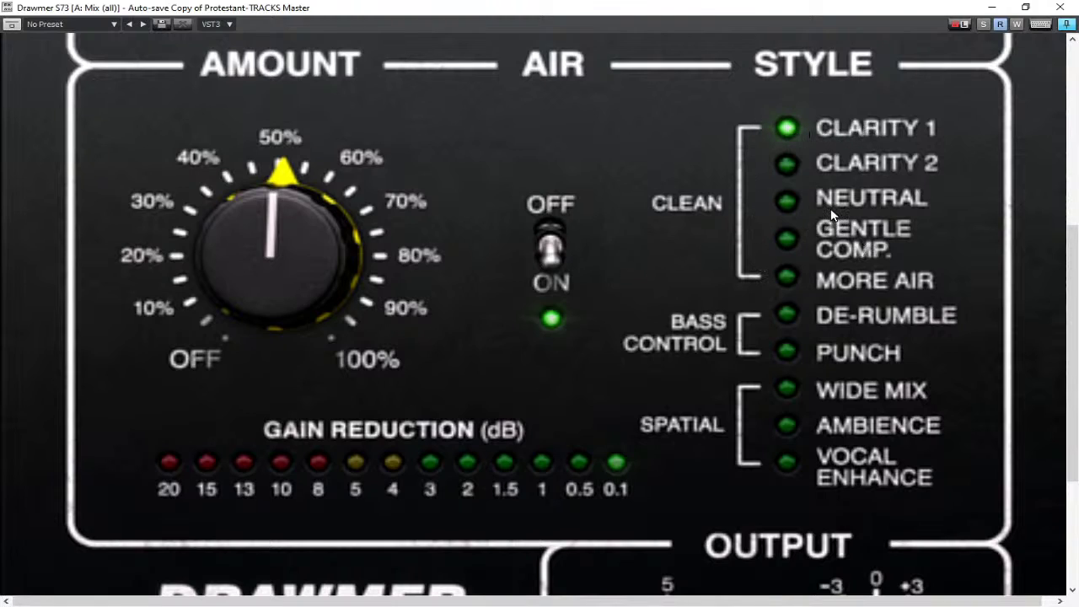
scroll(810, 287, "down", 4)
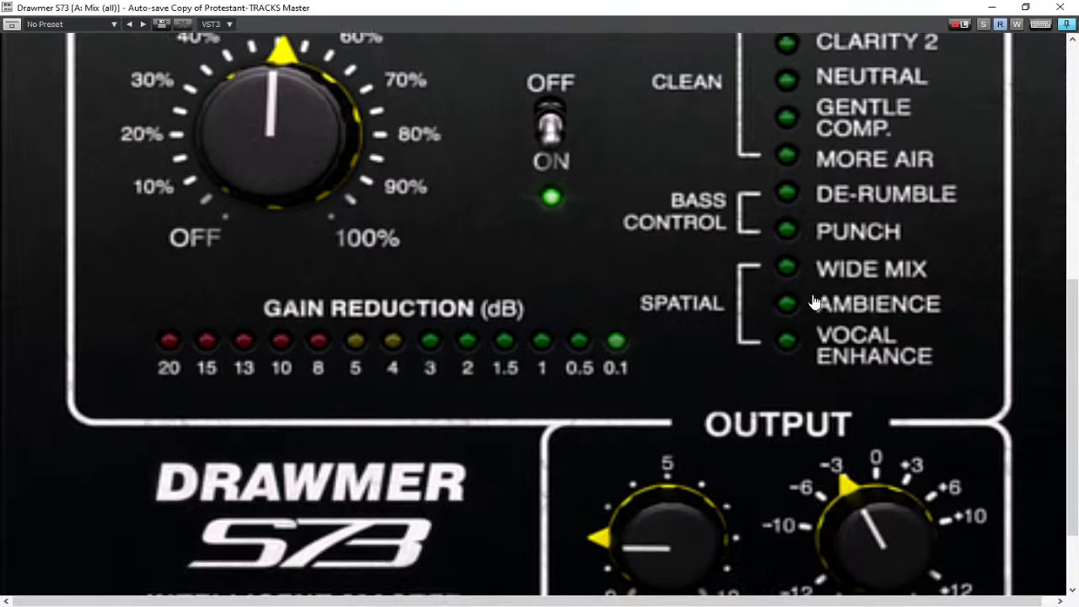
scroll(813, 302, "down", 1)
scroll(792, 317, "up", 1)
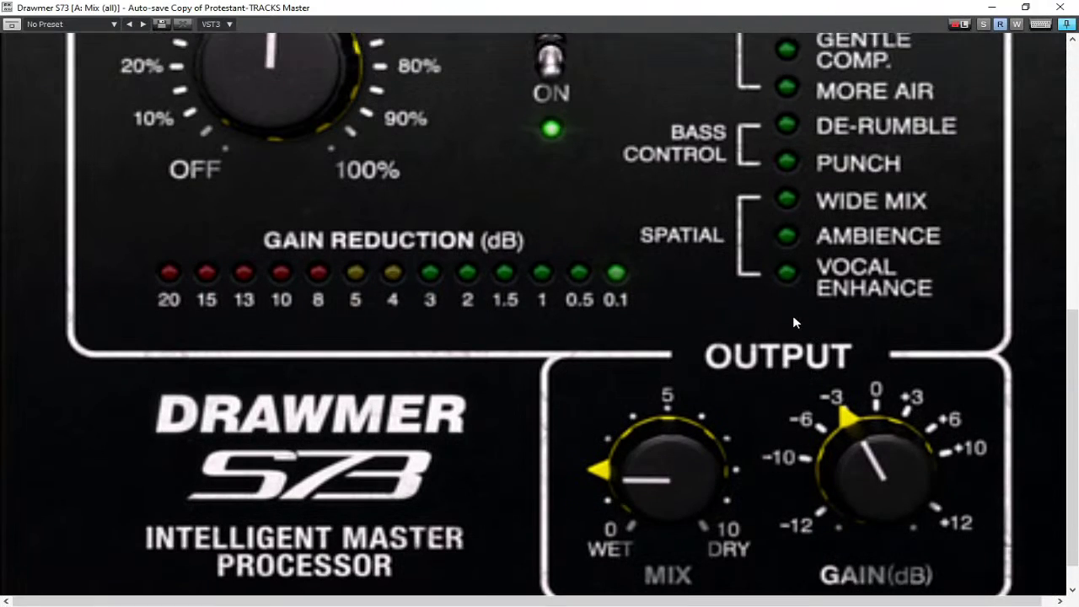
scroll(824, 338, "down", 1)
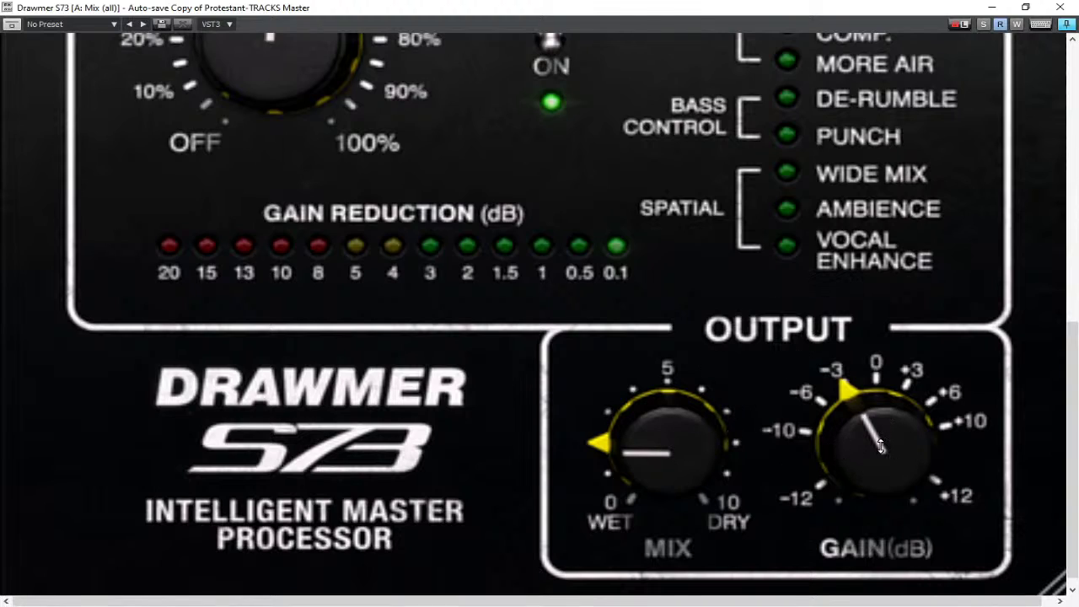
scroll(1012, 97, "up", 2)
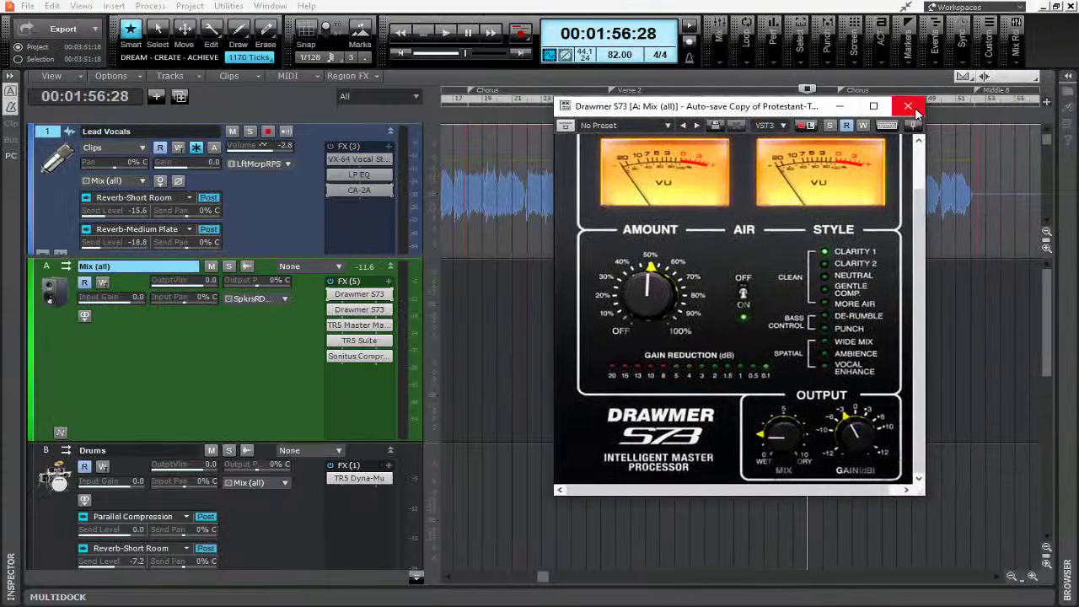
left_click(1059, 7)
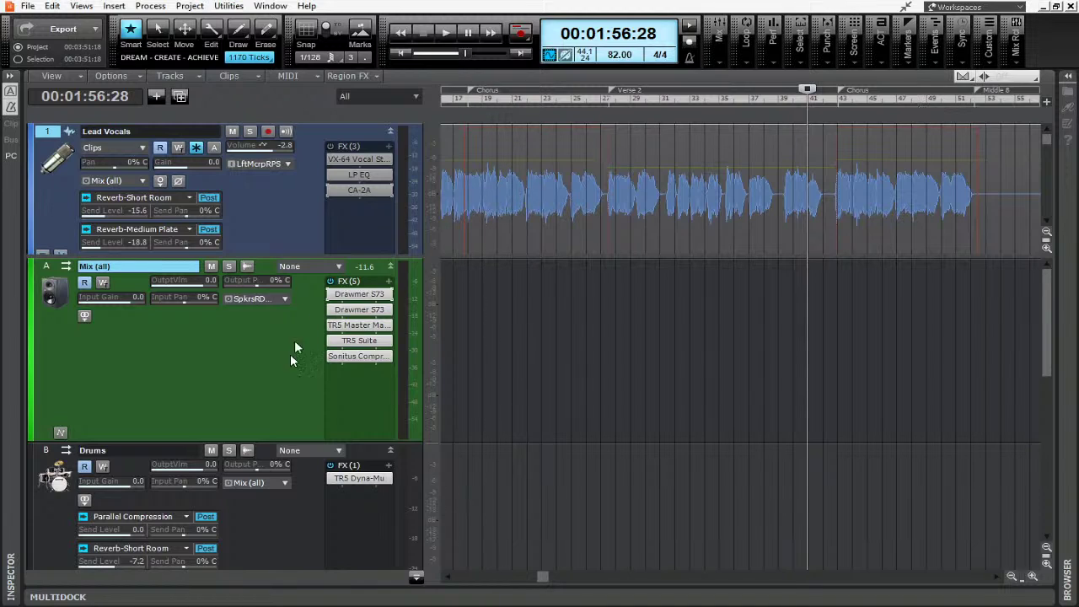
- Delete the Sonitus compressor from the Mix (all) bus effects rack and dismiss the resulting message
right_click(362, 356)
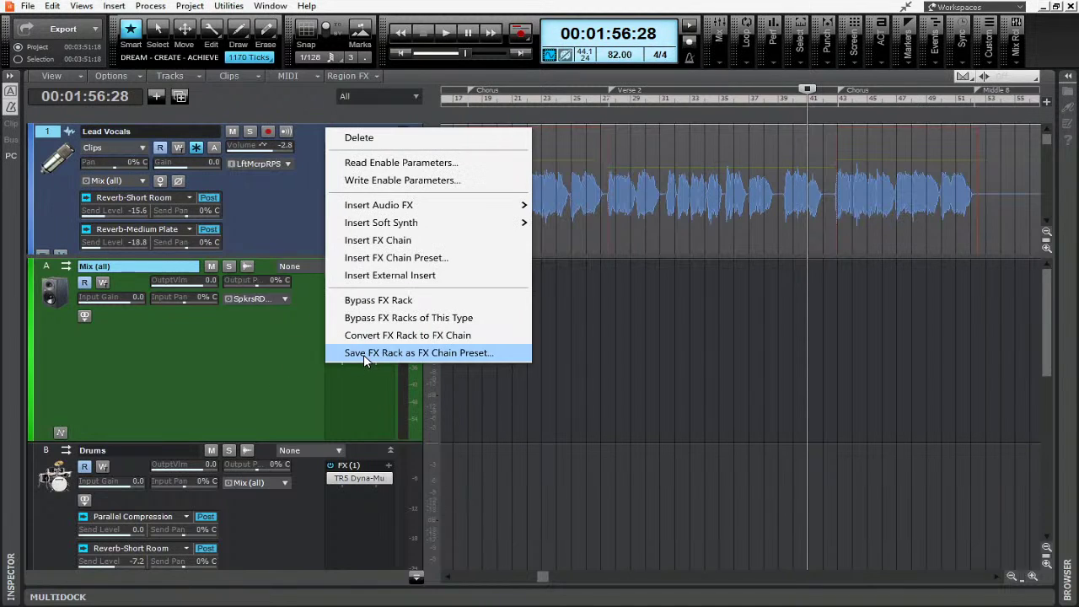
left_click(378, 138)
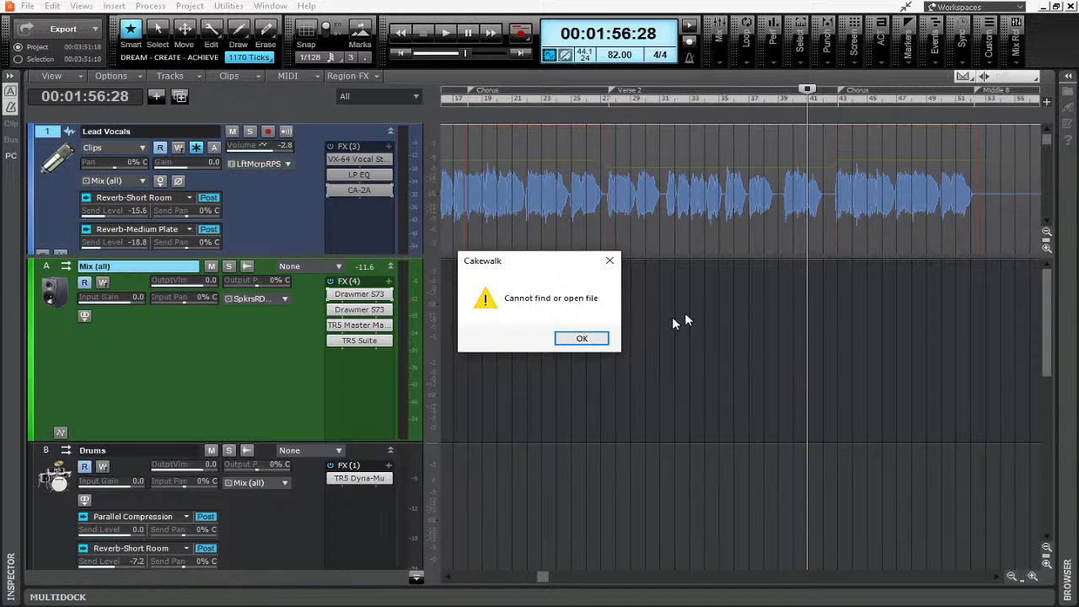
left_click(600, 337)
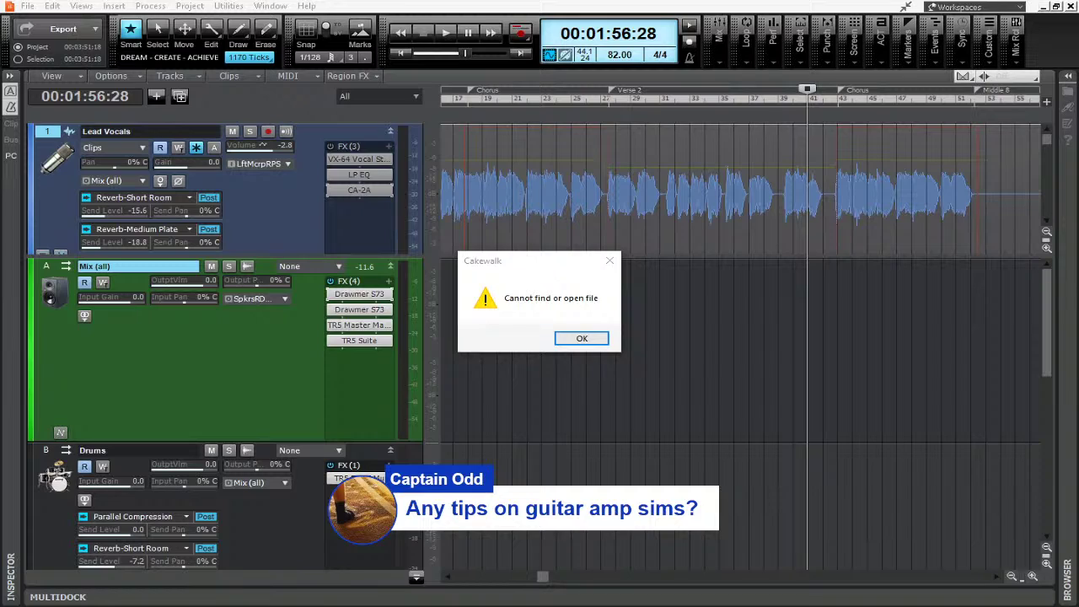
left_click(581, 338)
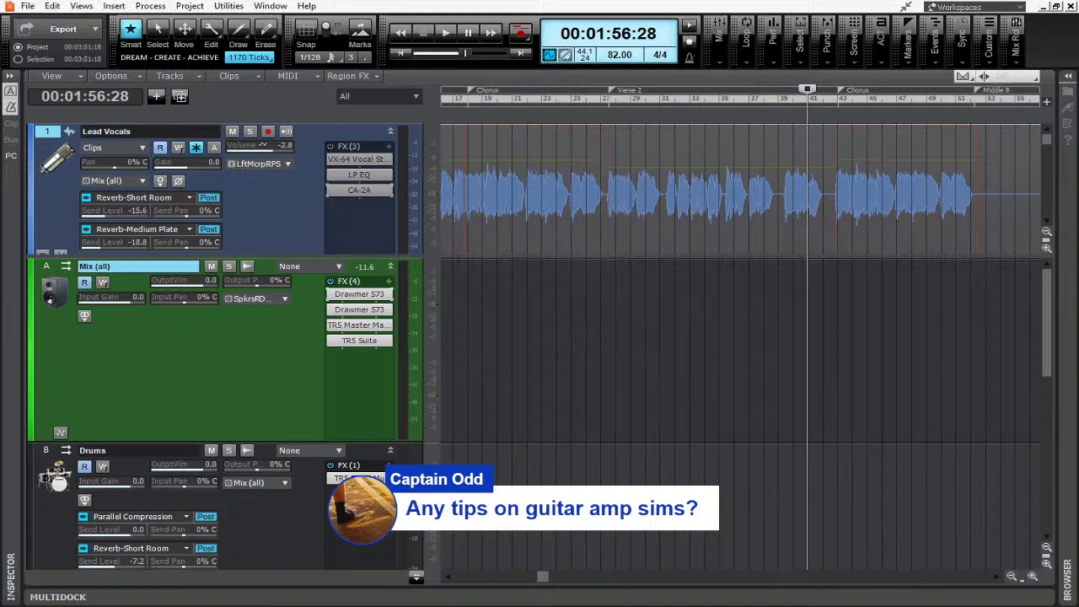
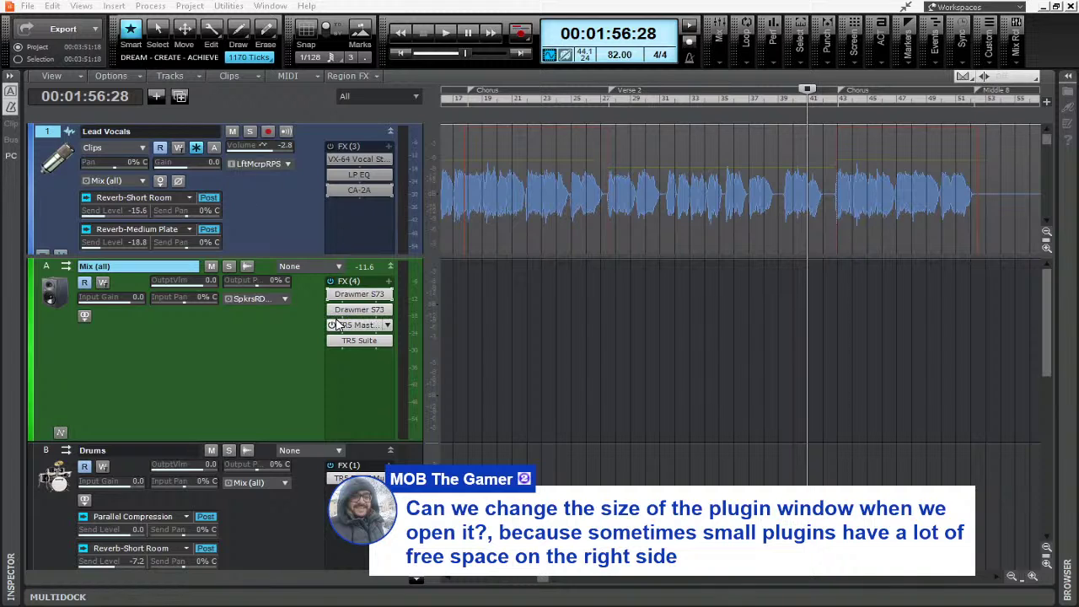
- Open the first Drawmer S73 on the Mix (all) bus, try resizing its window and interface, and close it
double_click(355, 297)
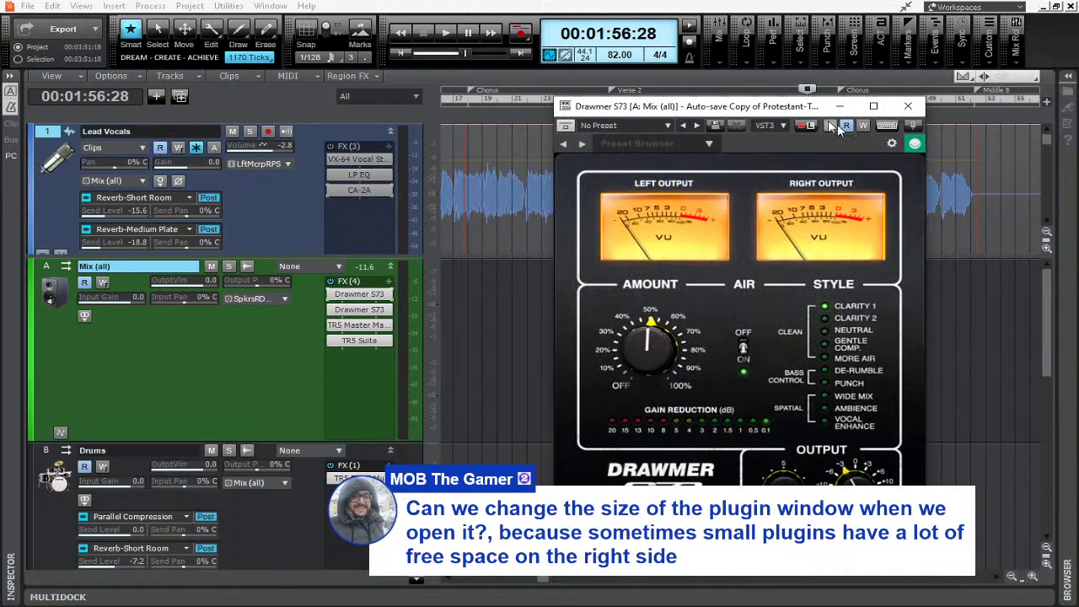
left_click_drag(716, 108, 517, 58)
left_click_drag(725, 232, 917, 264)
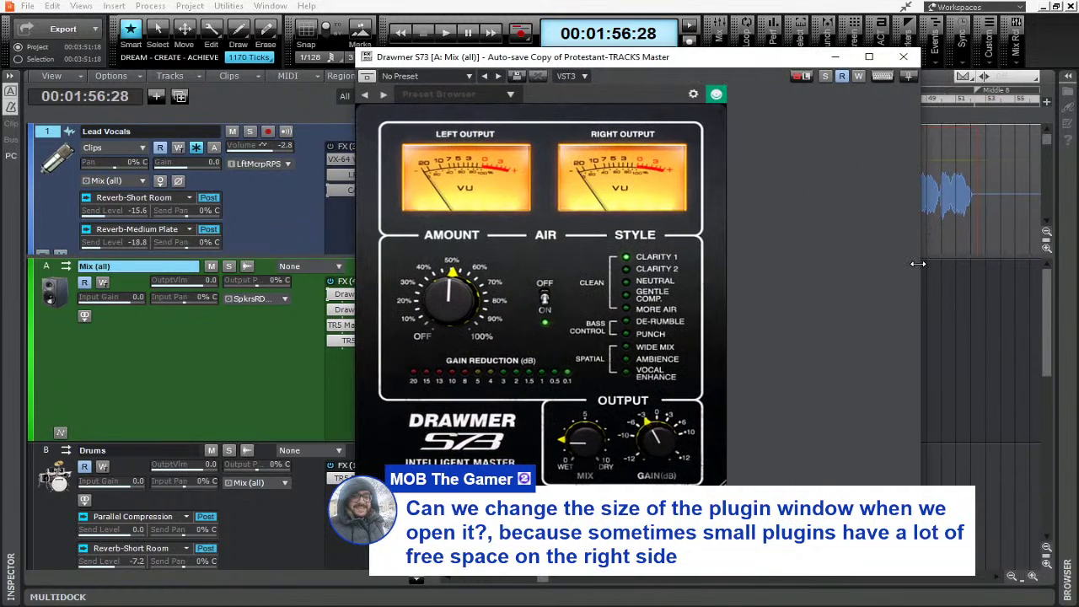
left_click_drag(921, 320, 726, 330)
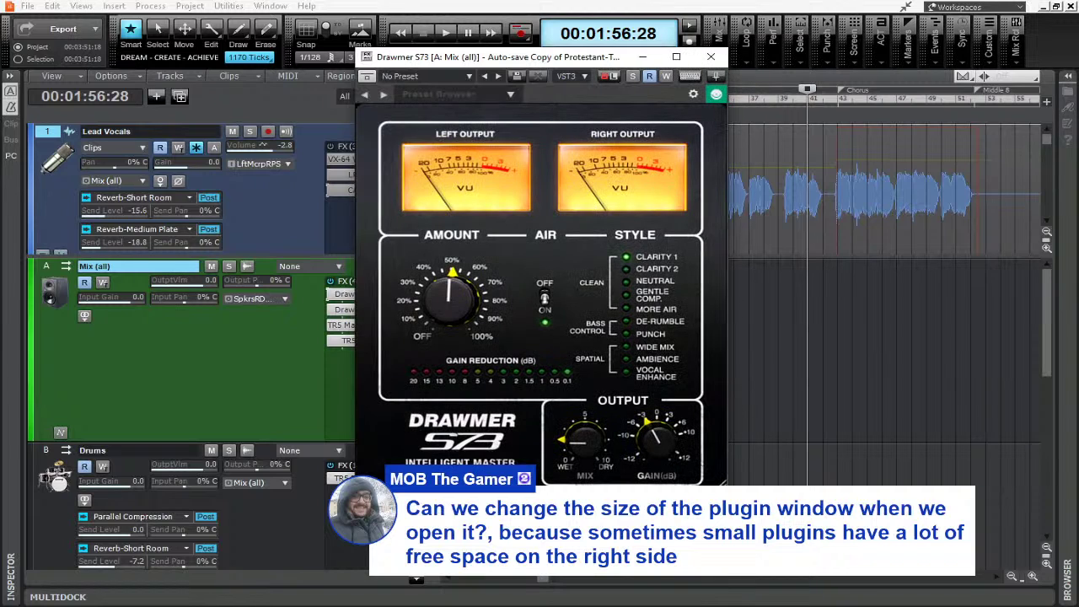
left_click_drag(700, 486, 699, 448)
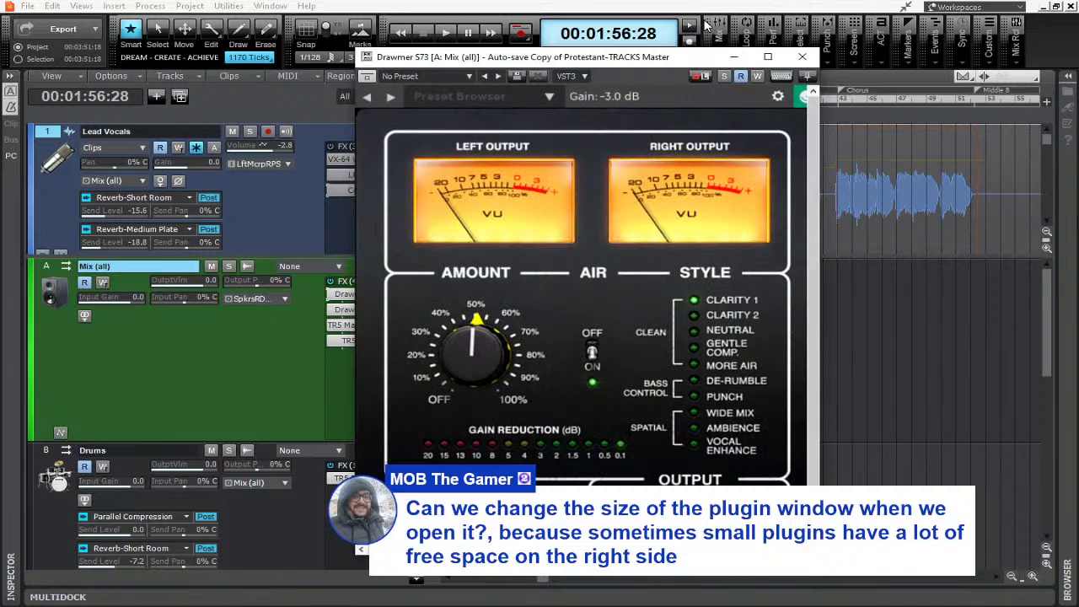
left_click_drag(672, 56, 743, 25)
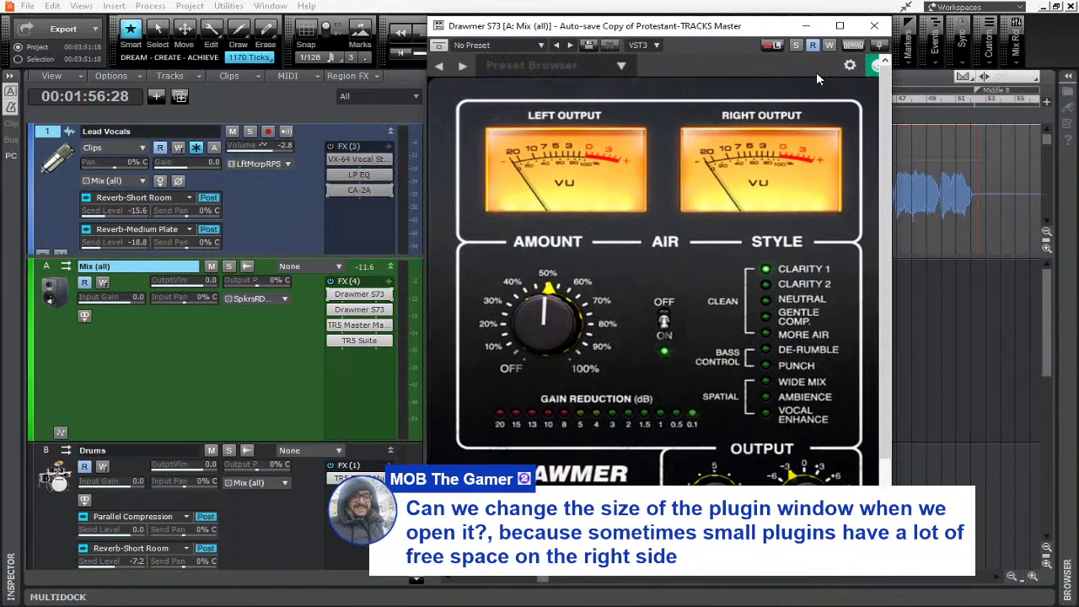
left_click(874, 25)
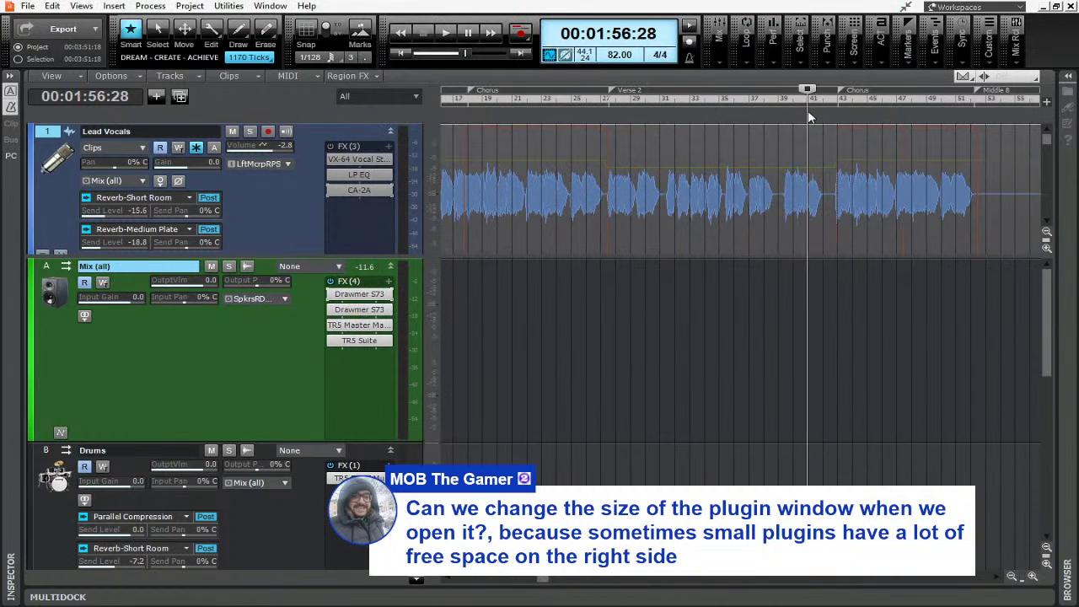
- Open the CA-2A on the first Lead Vocals track, try enlarging its window beyond the plug-in interface, and close it
double_click(359, 190)
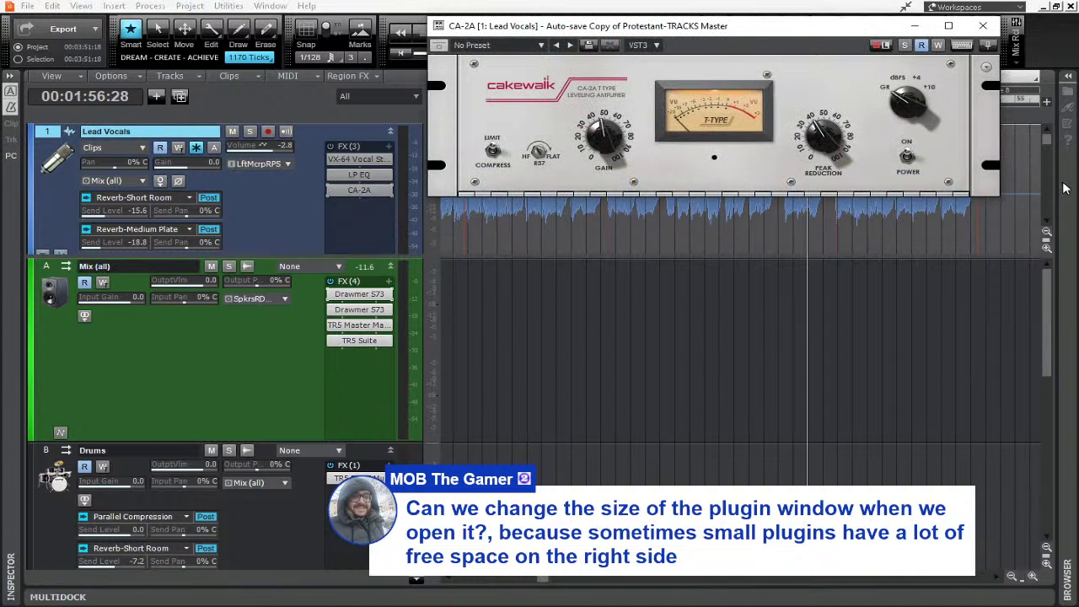
left_click_drag(858, 31, 604, 64)
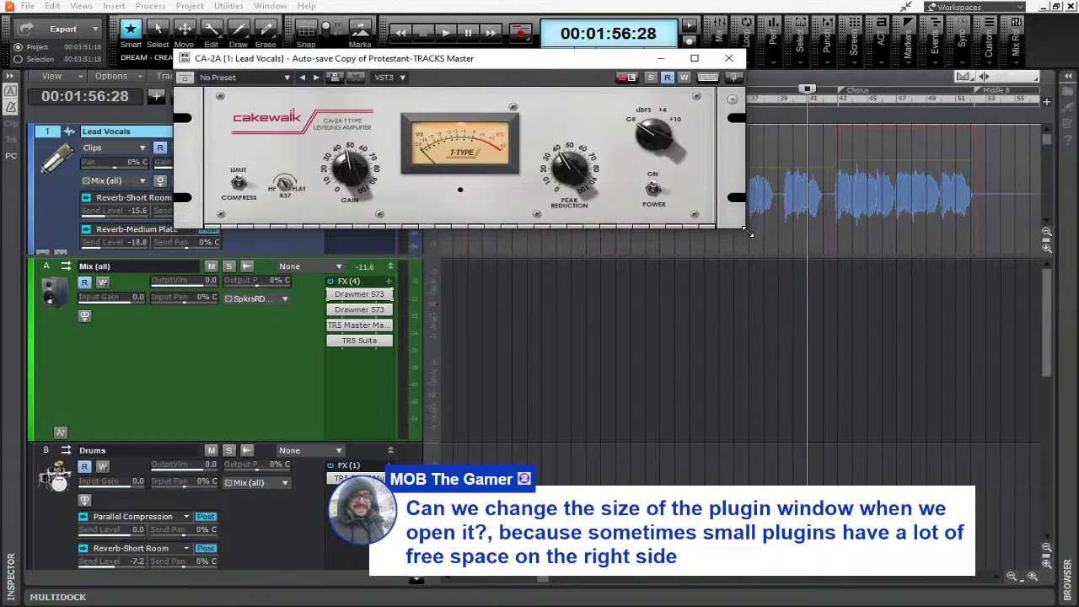
left_click_drag(749, 233, 868, 266)
left_click_drag(757, 241, 808, 275)
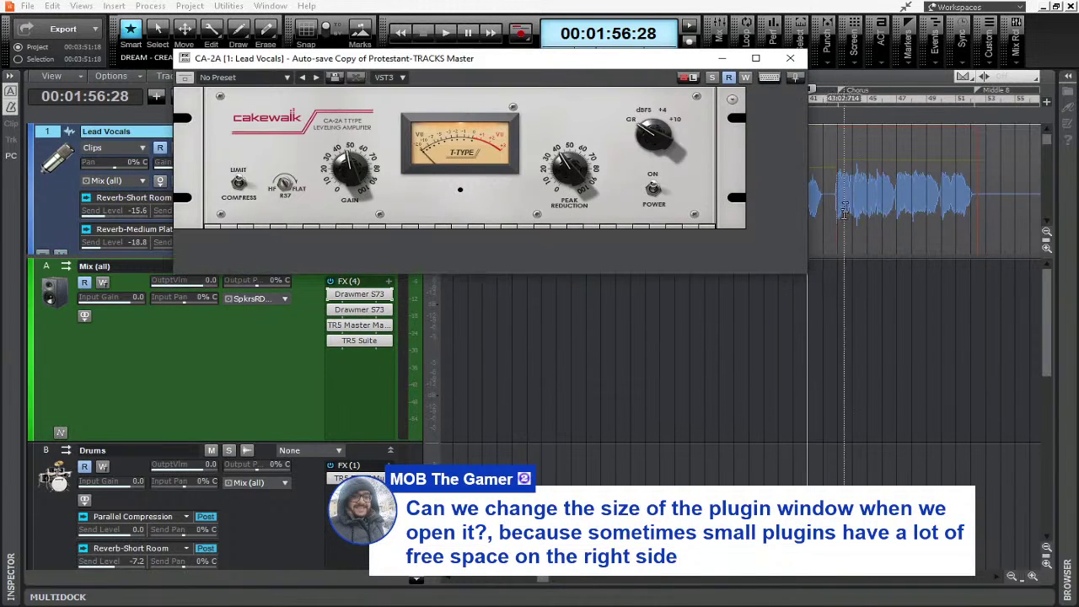
left_click(790, 59)
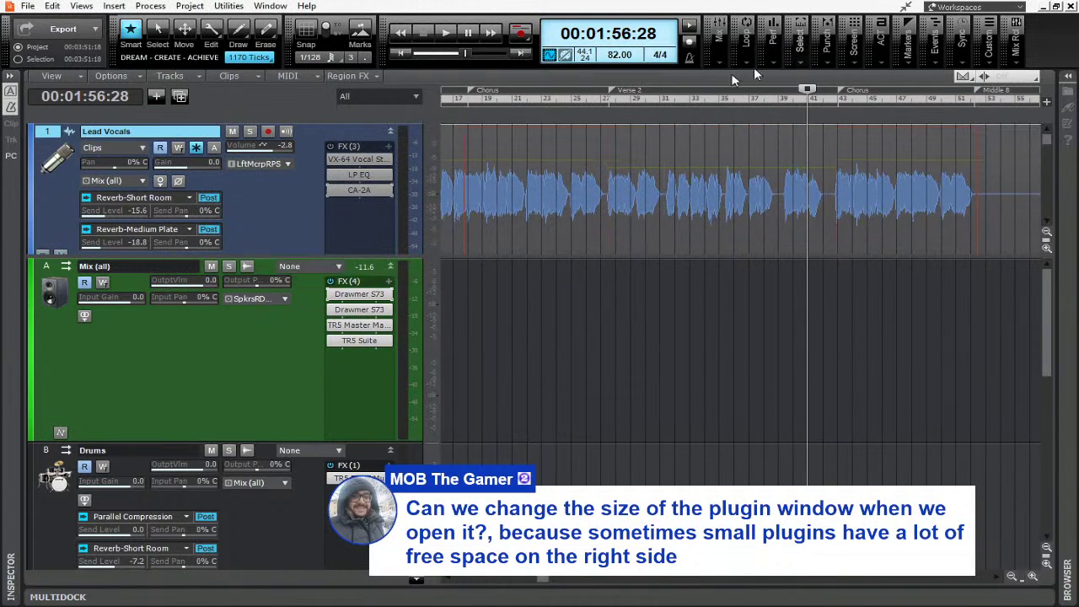
- Open TR5 Master Match on the Mix (all) bus, try scaling its interface up to full-screen width, and close it
double_click(359, 324)
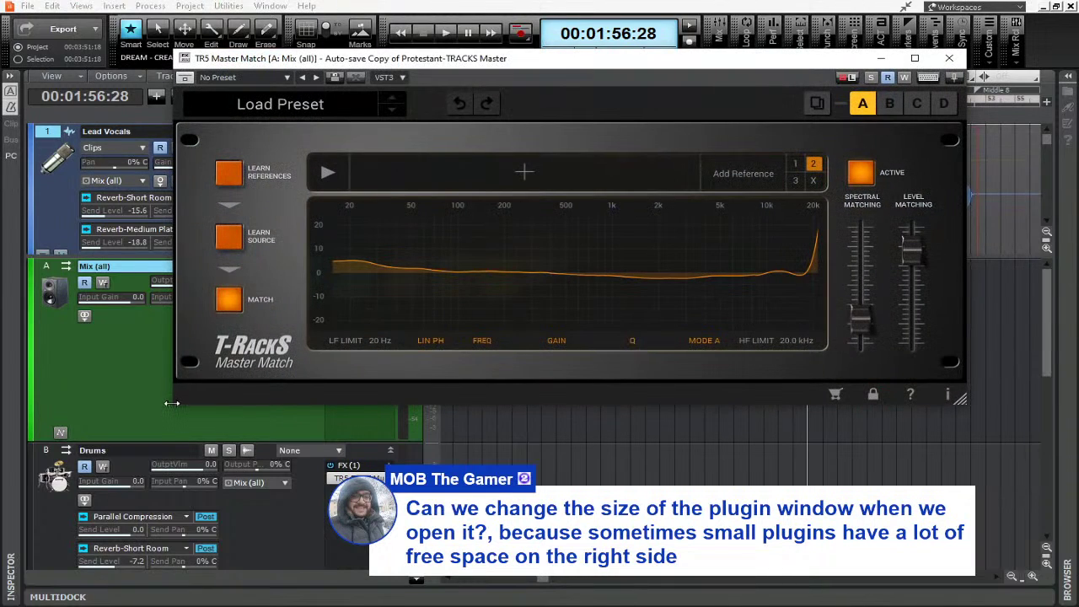
left_click_drag(172, 401, 75, 402)
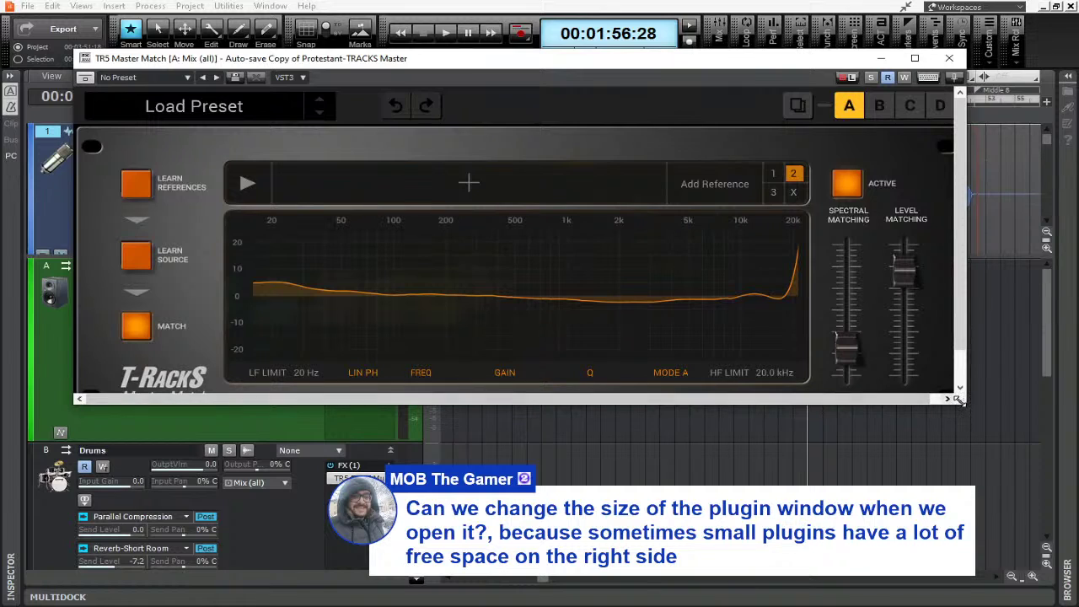
left_click_drag(963, 403, 1078, 575)
left_click_drag(847, 50, 847, 3)
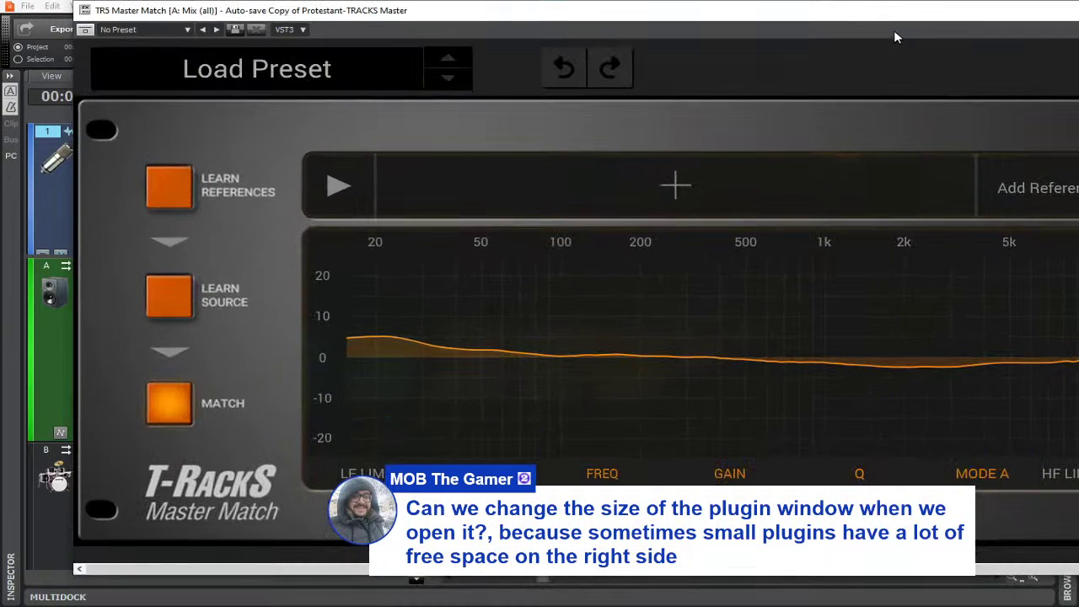
left_click_drag(894, 32, 441, 48)
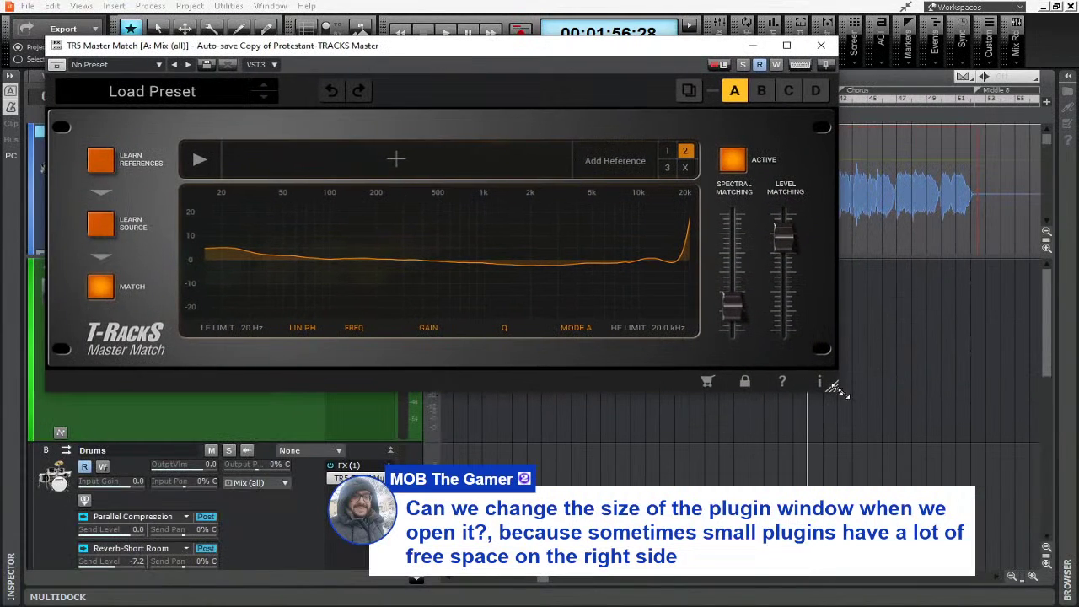
left_click_drag(834, 388, 1078, 581)
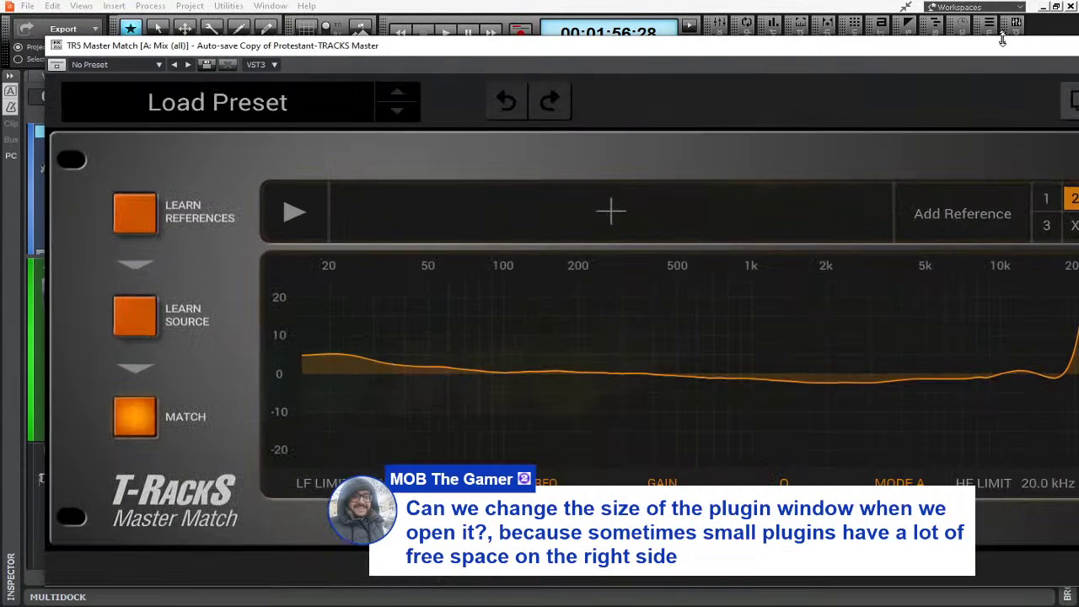
left_click_drag(1003, 47, 556, 35)
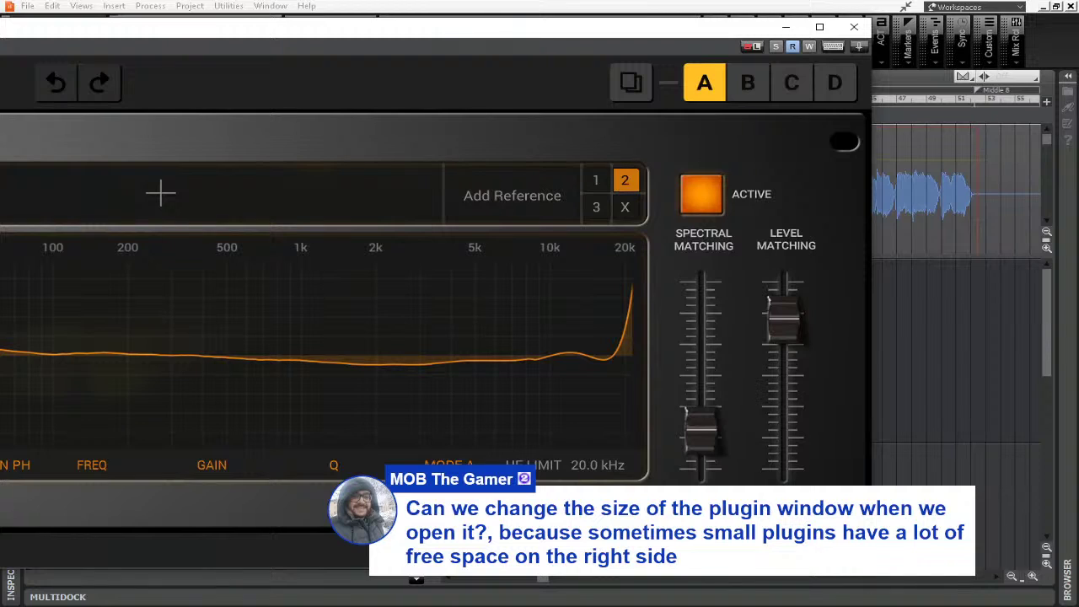
left_click(853, 29)
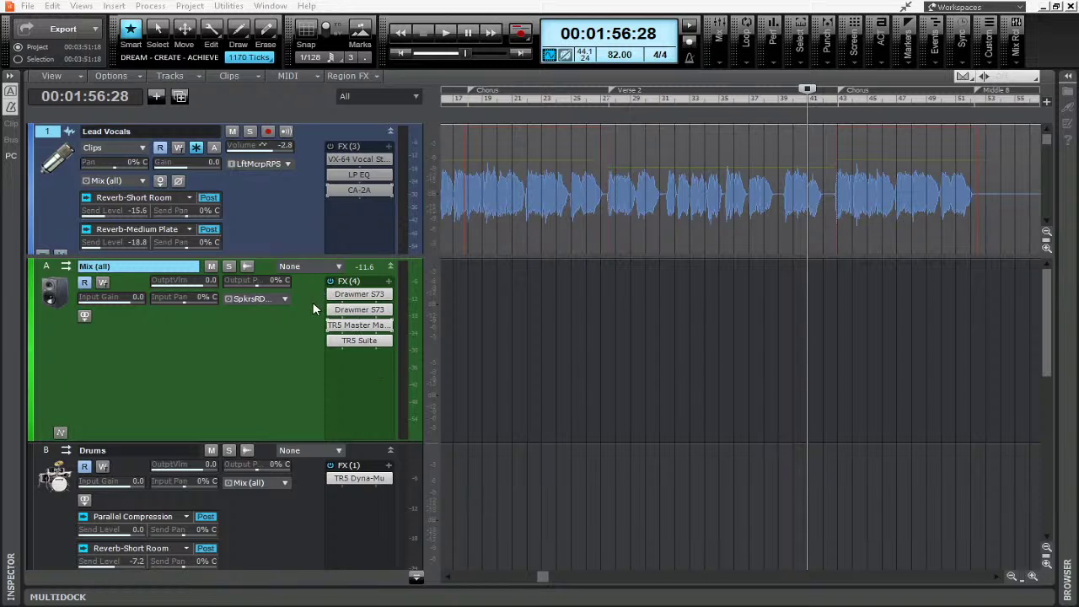
- Hide the bus pane and audition the soloed second Lead Vocals track through the end of Verse 2 into the Chorus
left_click(416, 579)
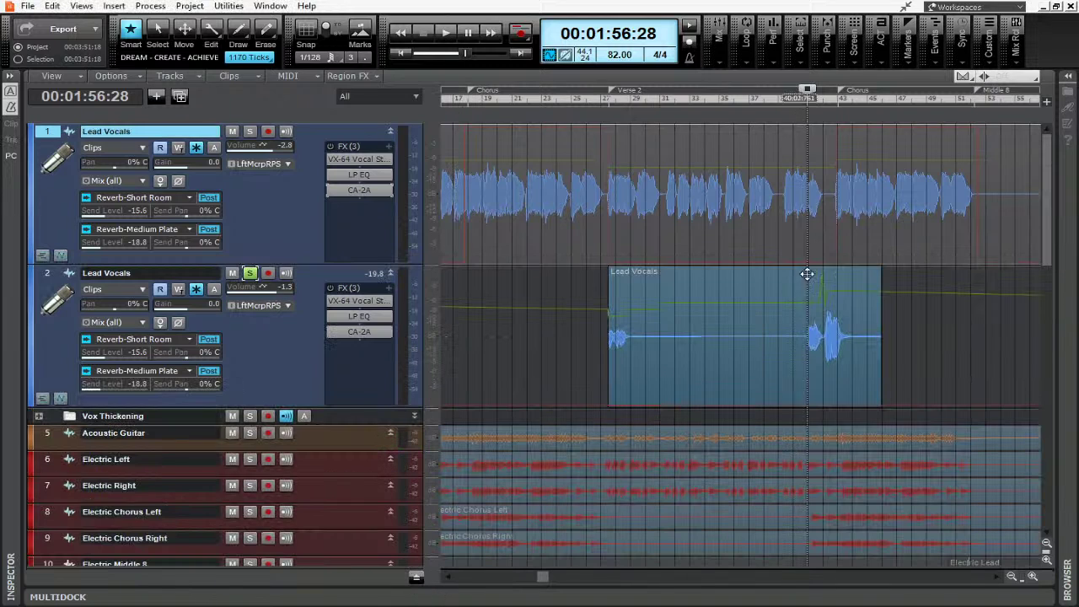
left_click(447, 34)
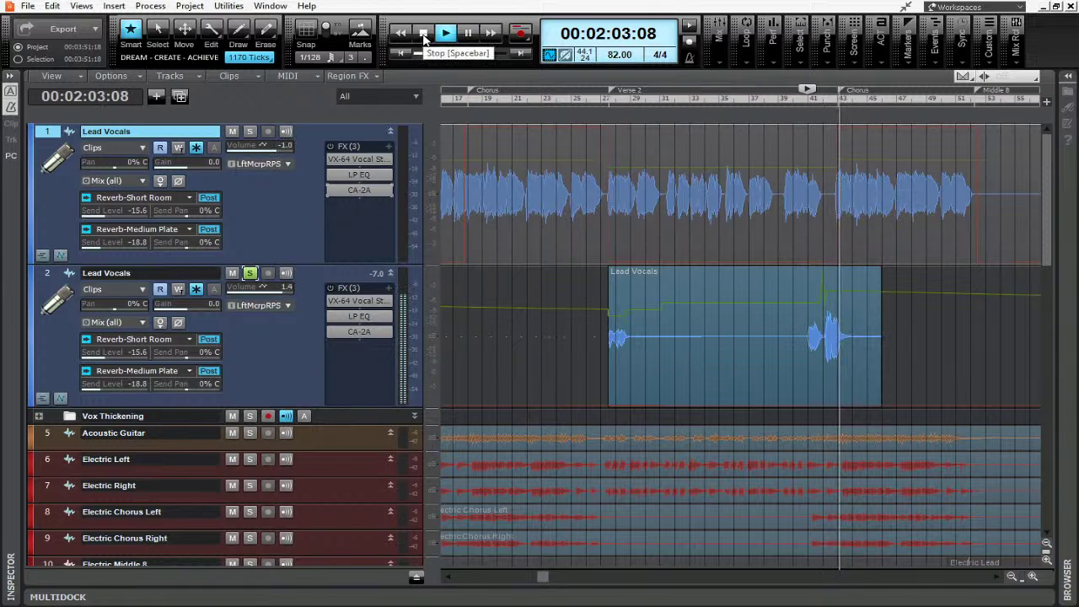
left_click(423, 34)
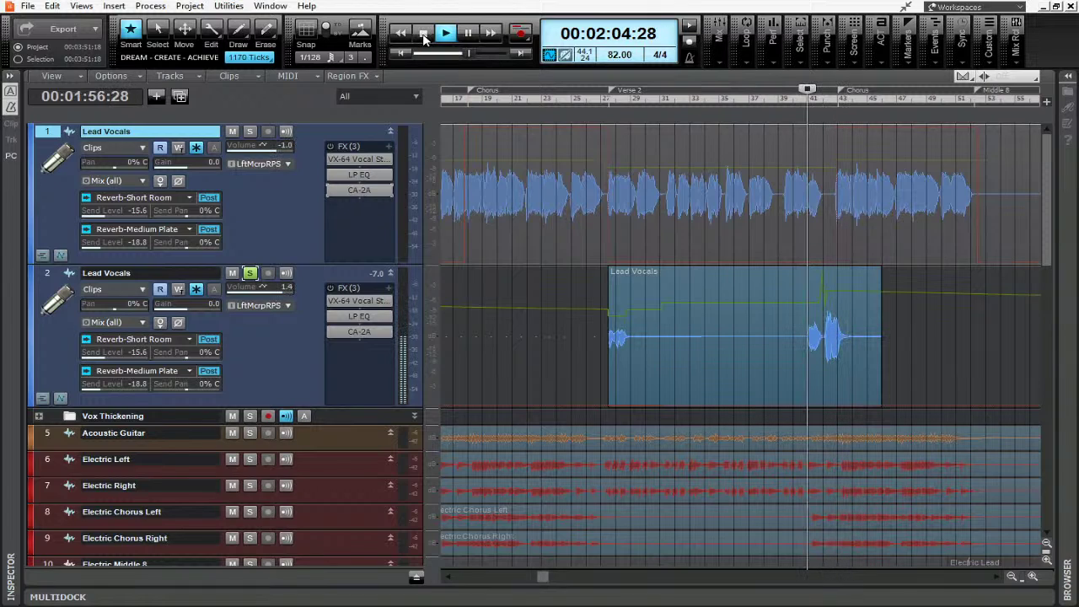
- Solo the first Lead Vocals track as well and play both vocals from 00:01:16:19, just before Verse 2
left_click(600, 100)
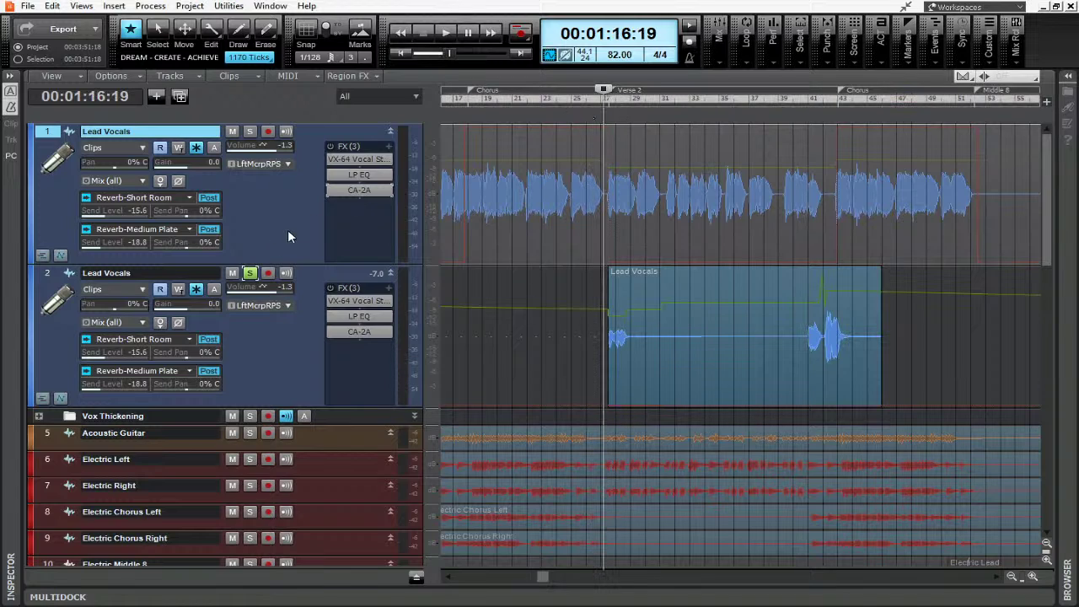
left_click(250, 131)
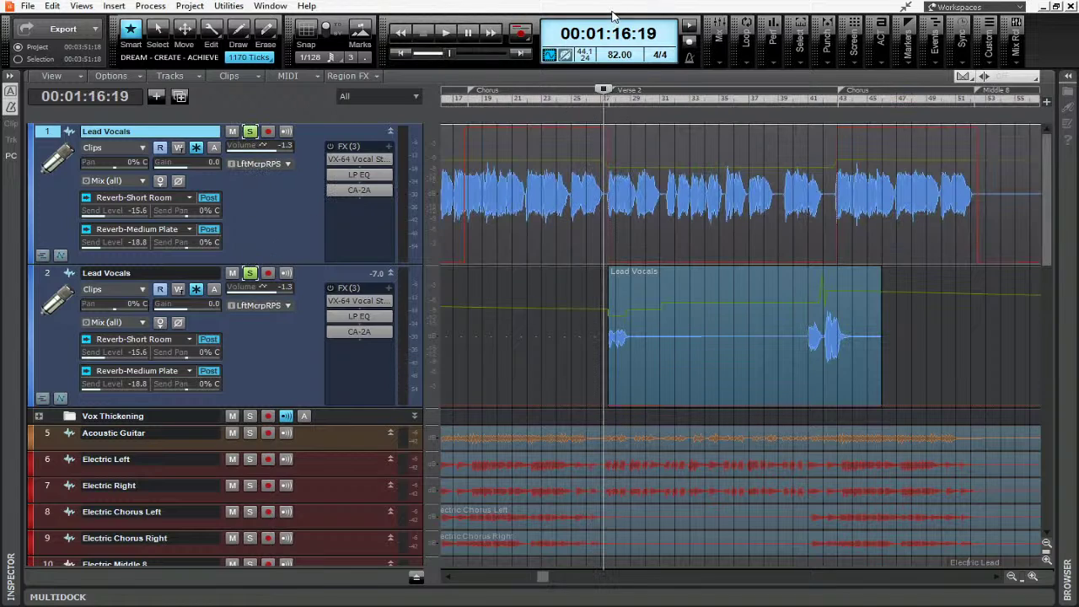
left_click(446, 34)
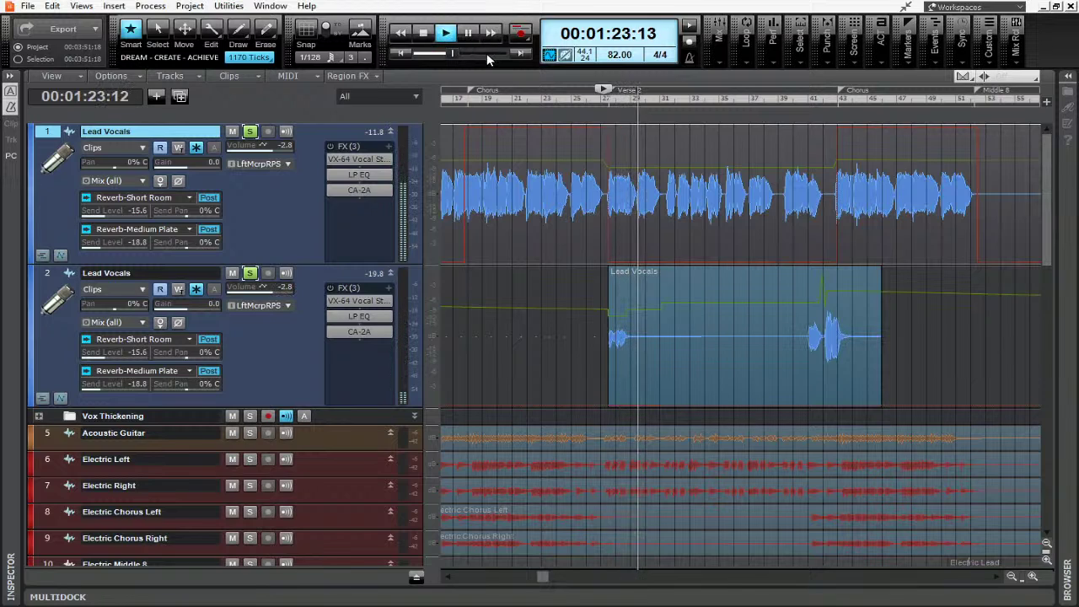
- Play both soloed lead vocals from 00:01:52:15 late in Verse 2 into the Chorus, stop, and return to just before Verse 2
left_click(786, 99)
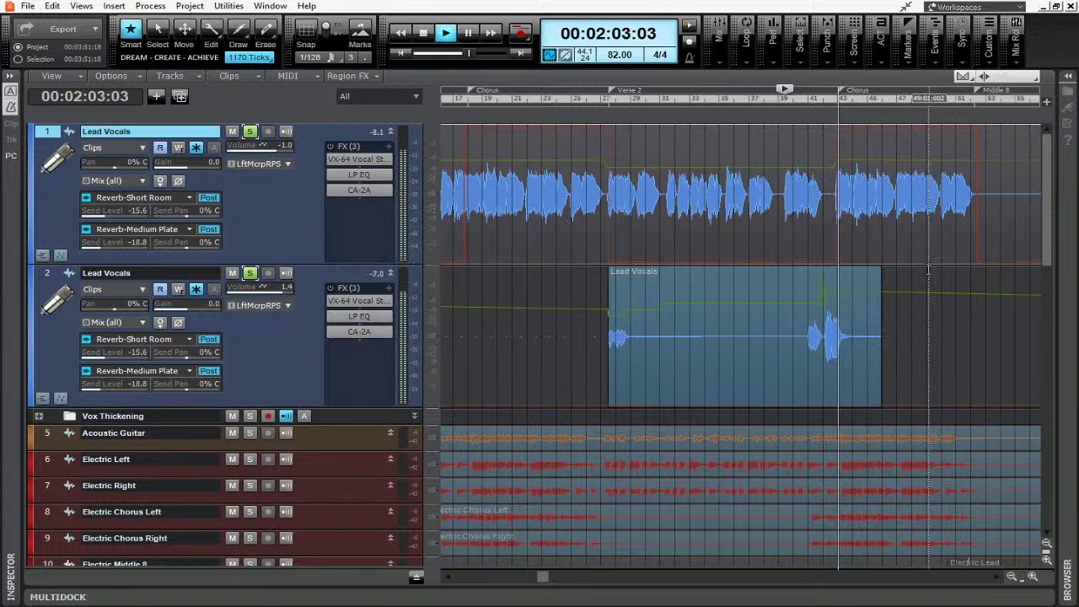
left_click(426, 33)
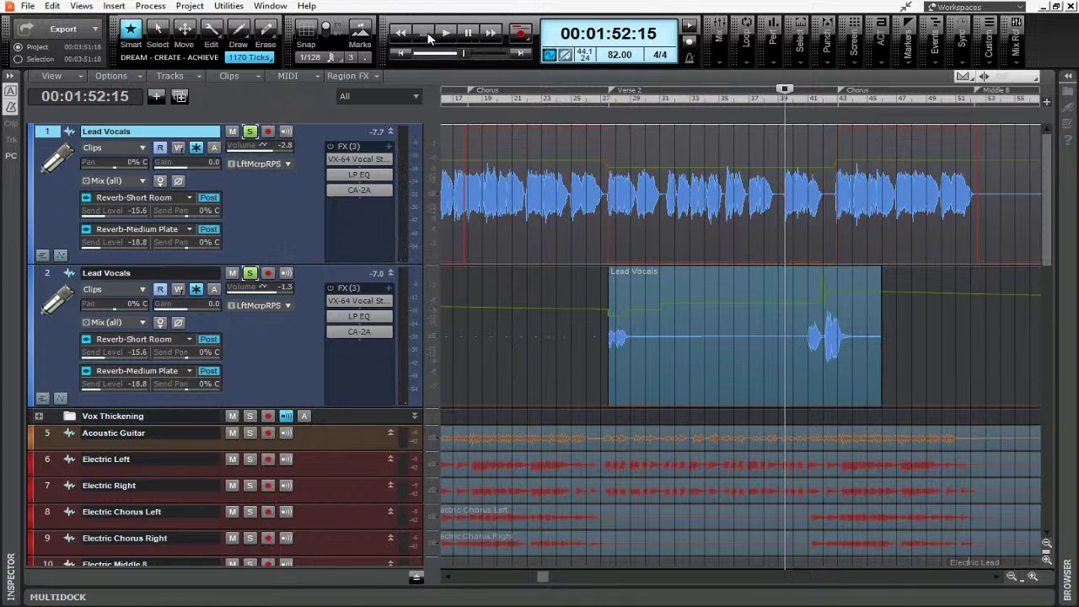
left_click(602, 98)
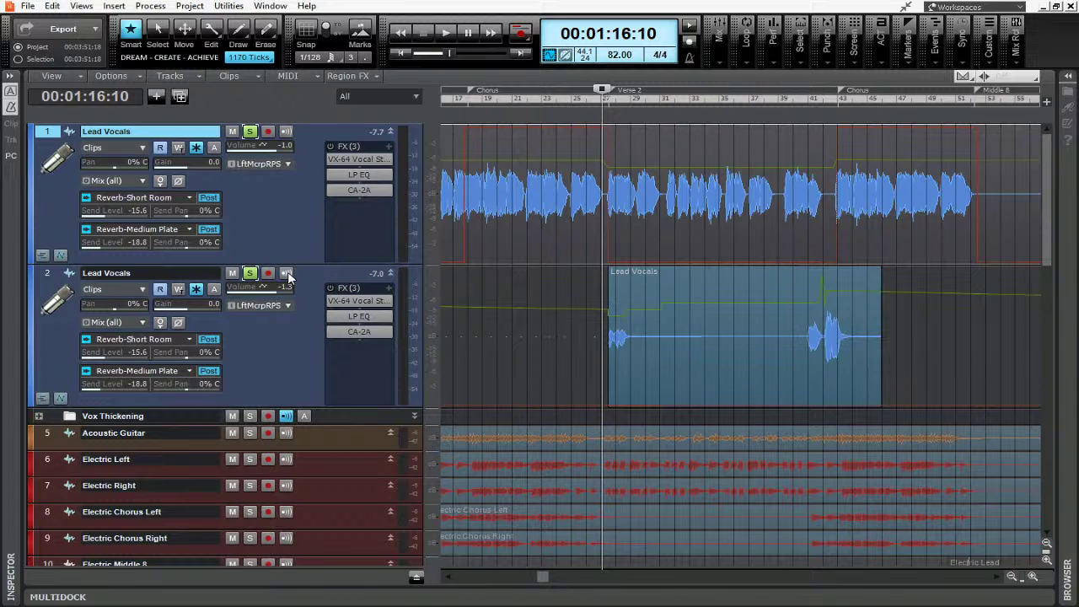
- Unsolo the second Lead Vocals track and audition the first one alone from 00:00:03:26 at the start of Verse 1
left_click(249, 274)
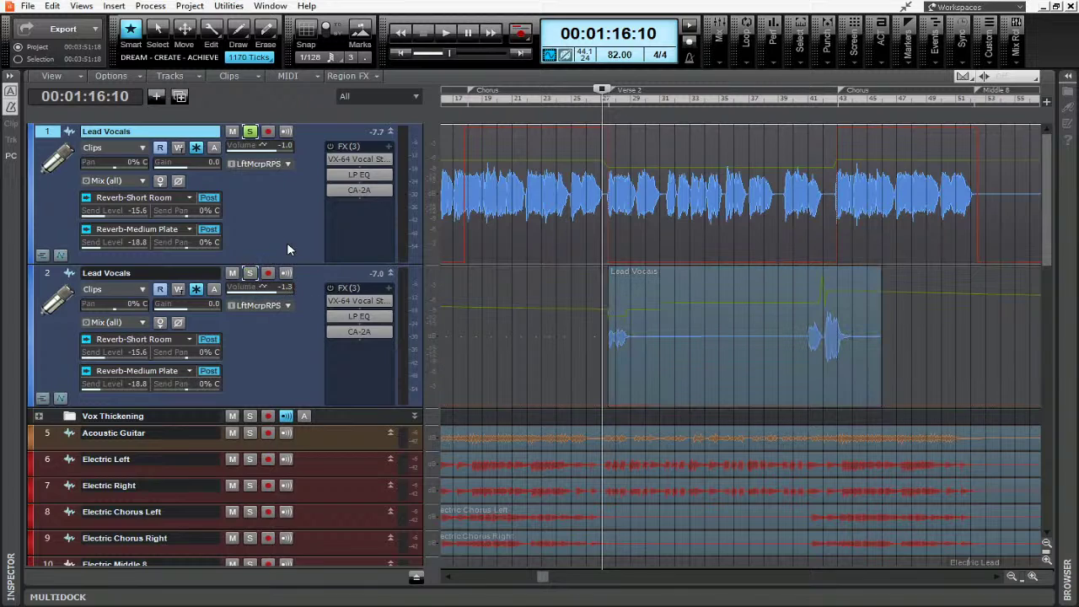
left_click_drag(543, 578, 444, 589)
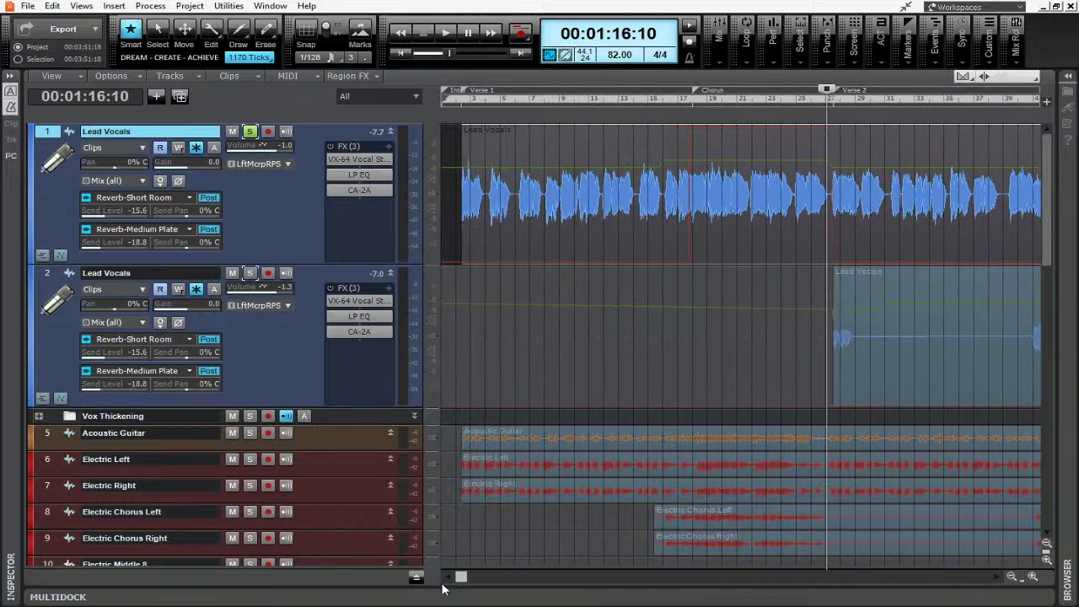
left_click(459, 99)
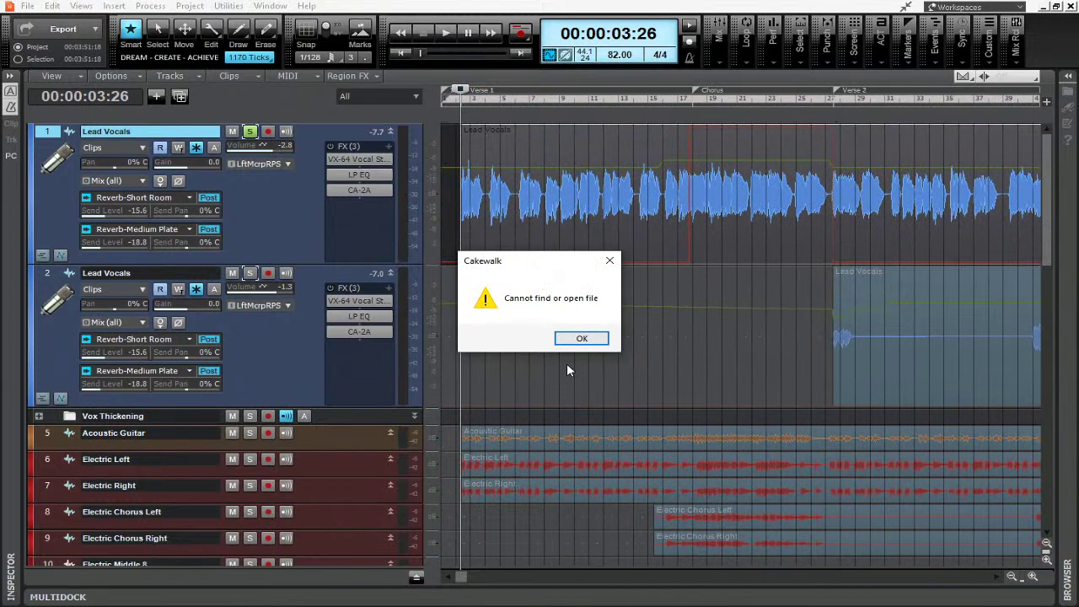
left_click(581, 338)
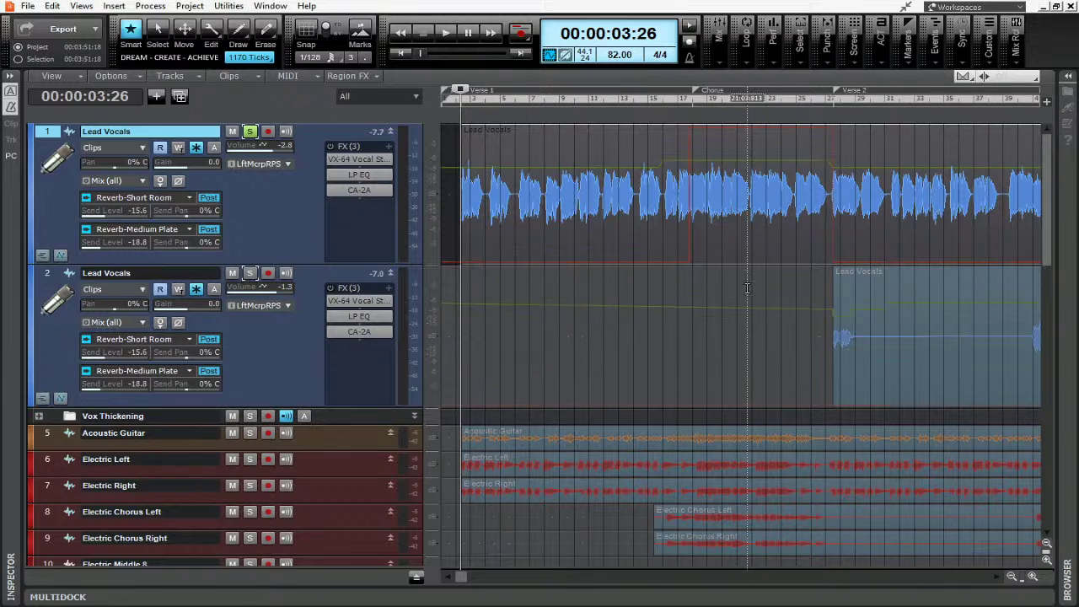
left_click(441, 36)
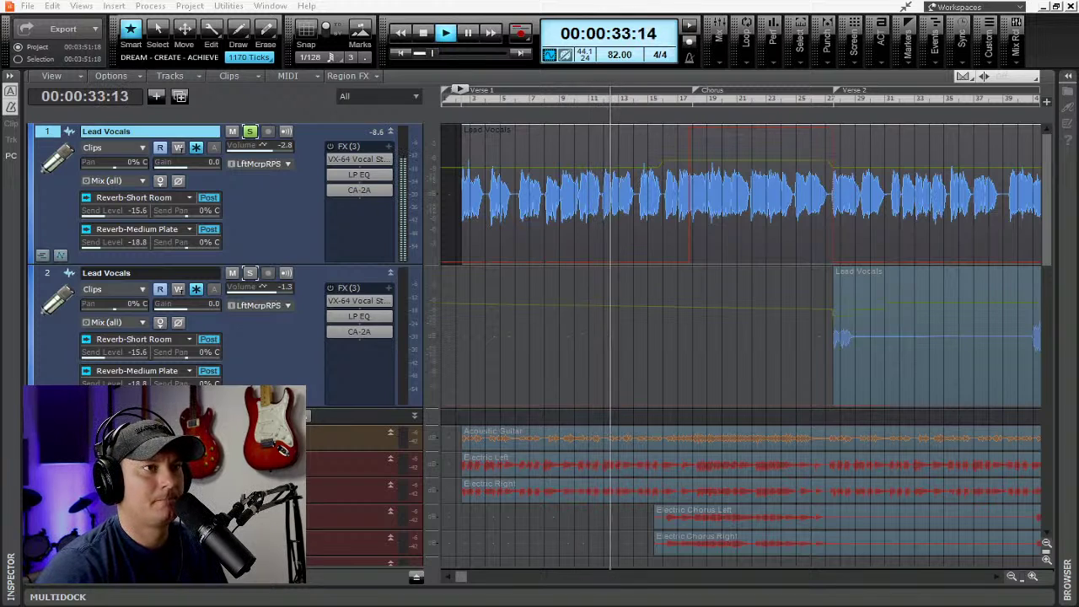
left_click(424, 36)
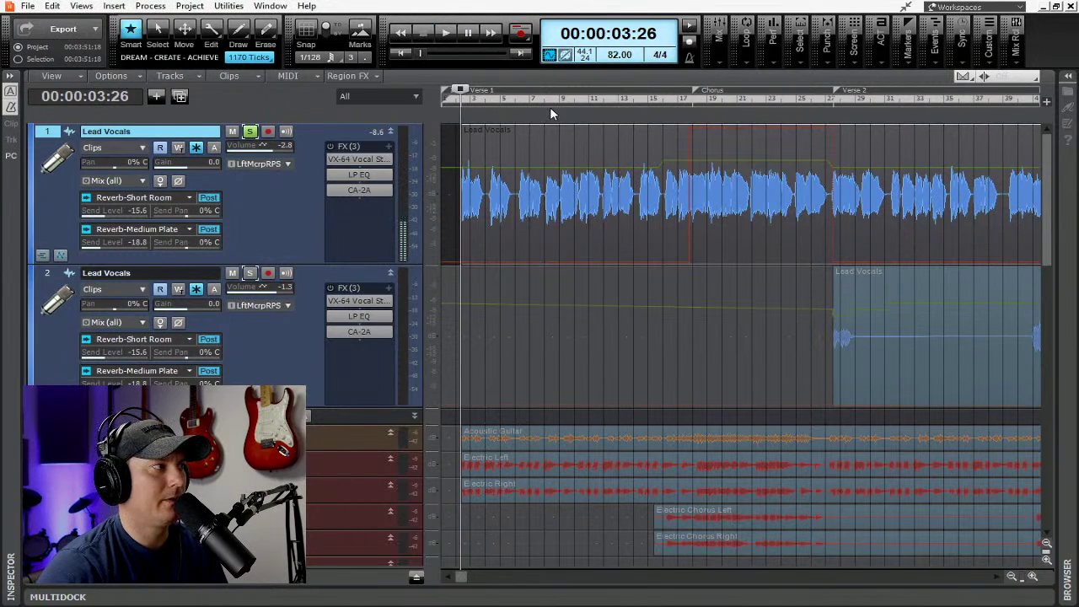
- Enlarge the first Lead Vocals track to reveal all its sends, and expand the Vox Thickening folder to show the 5ths up tracks
left_click_drag(341, 266, 353, 409)
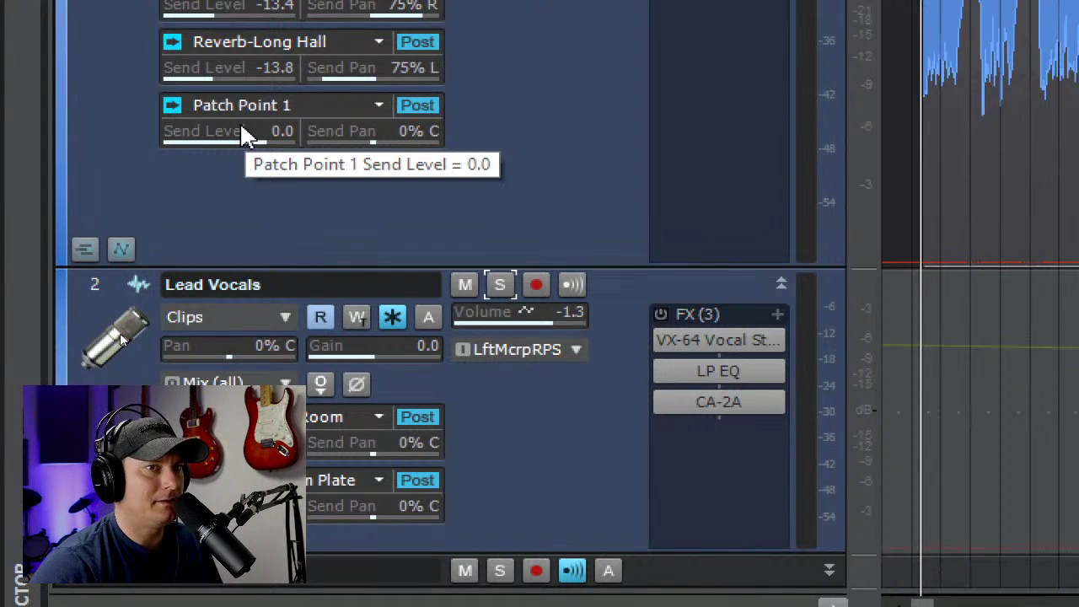
scroll(239, 130, "down", 3)
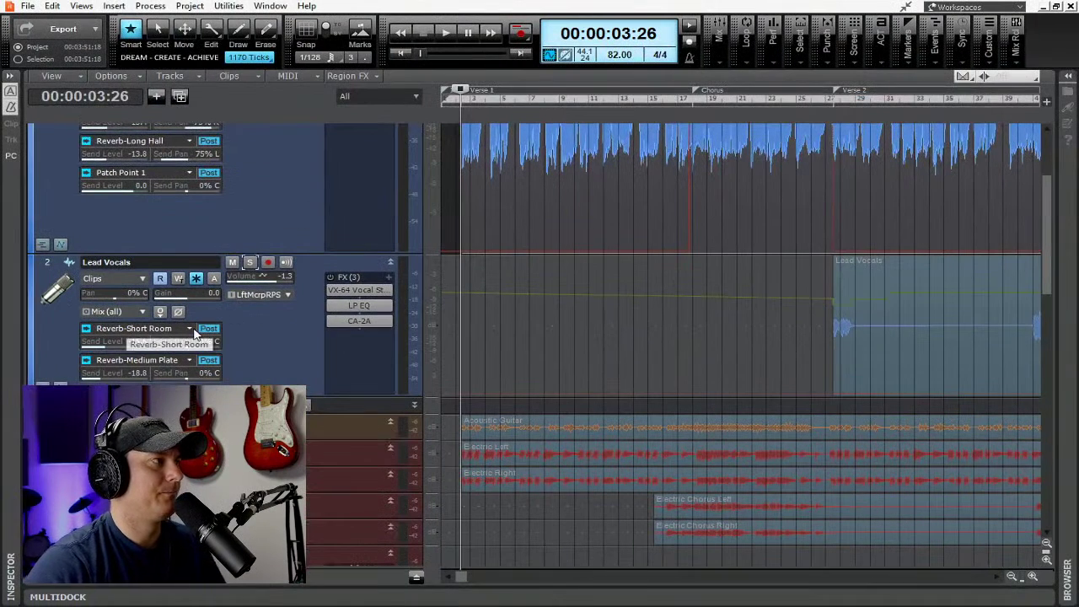
scroll(398, 127, "down", 2)
scroll(252, 326, "down", 2)
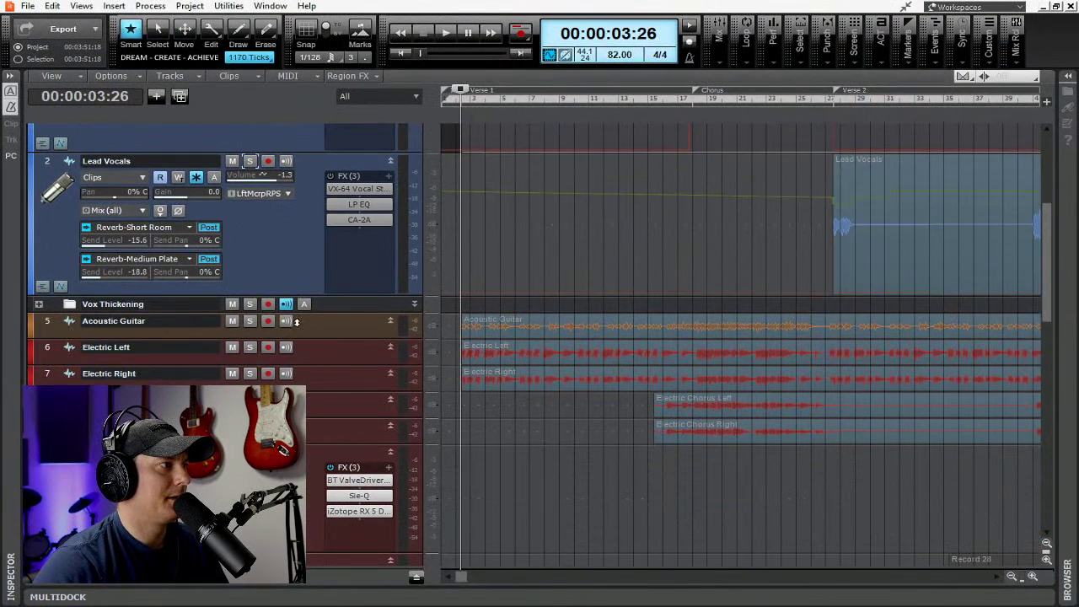
left_click_drag(344, 311, 330, 379)
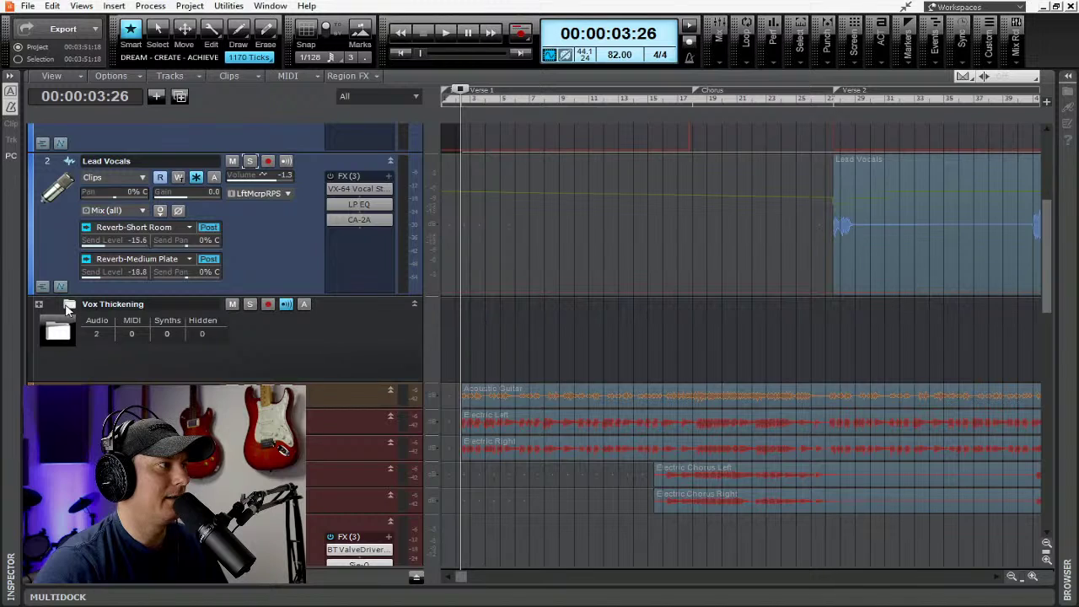
left_click(39, 304)
scroll(256, 331, "down", 6)
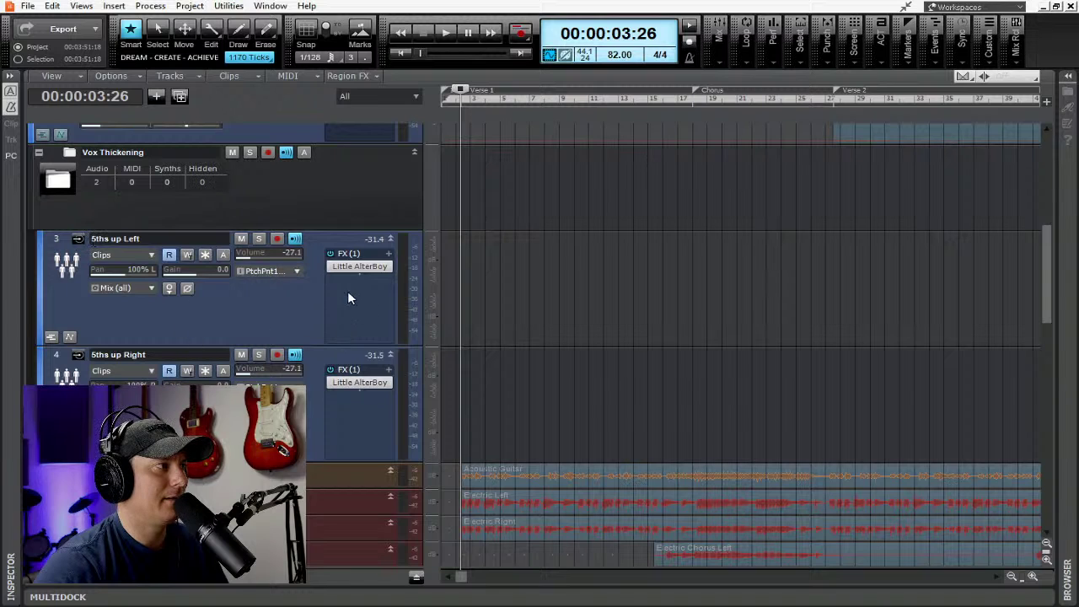
- Open Little AlterBoy on the 5ths up Left track, try enlarging its window beyond the plug-in interface, and close it
double_click(359, 266)
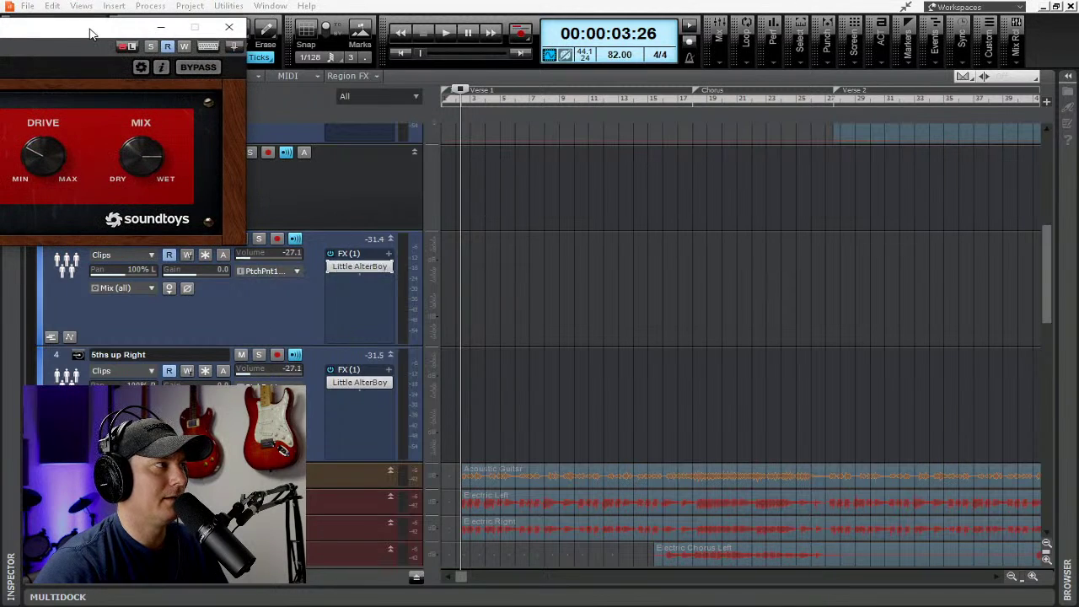
left_click_drag(91, 33, 591, 121)
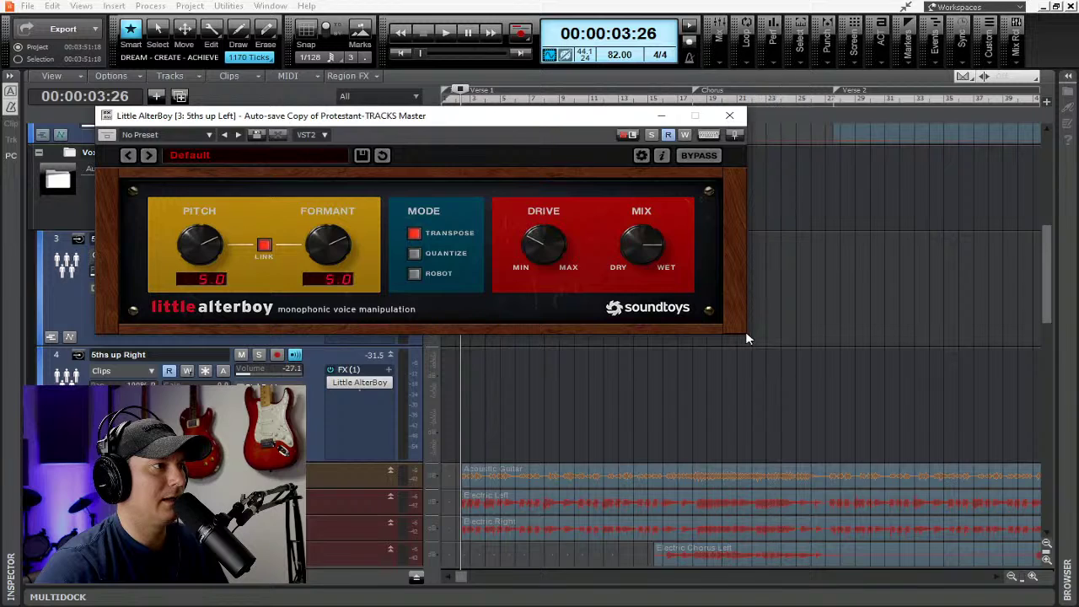
left_click_drag(745, 334, 948, 437)
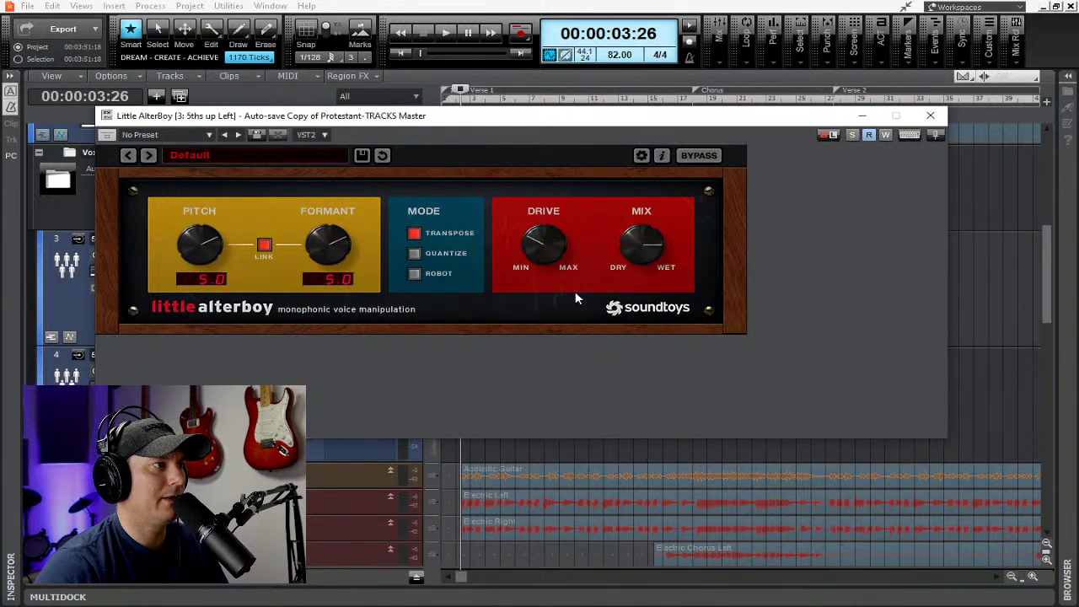
left_click(929, 115)
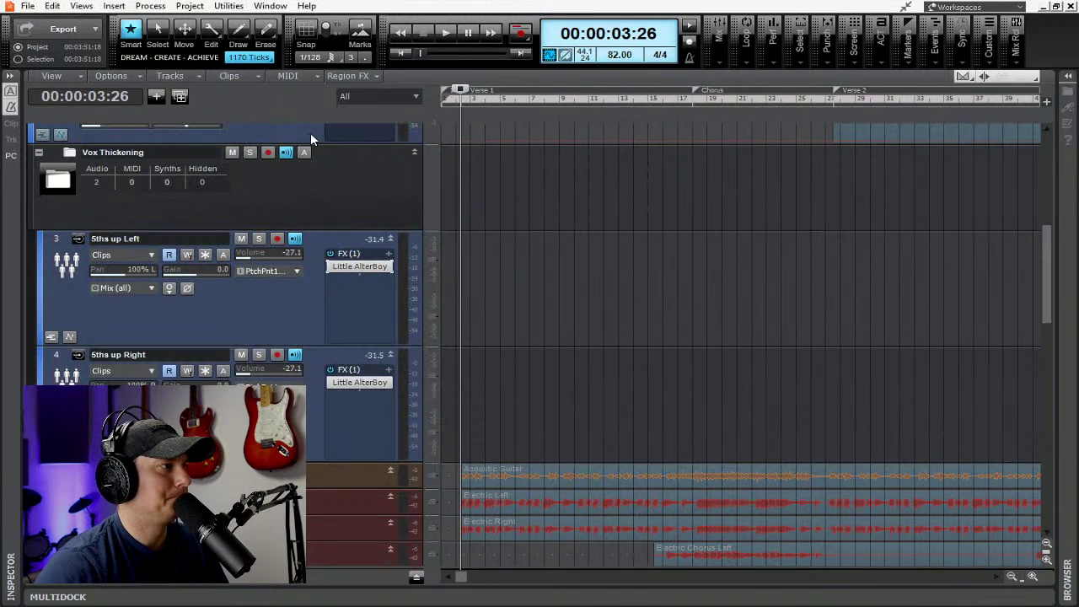
- Examine the Patch Point 1 send on the first Lead Vocals track alongside the input routing of the Vox Thickening tracks
scroll(300, 272, "up", 3)
scroll(287, 253, "up", 2)
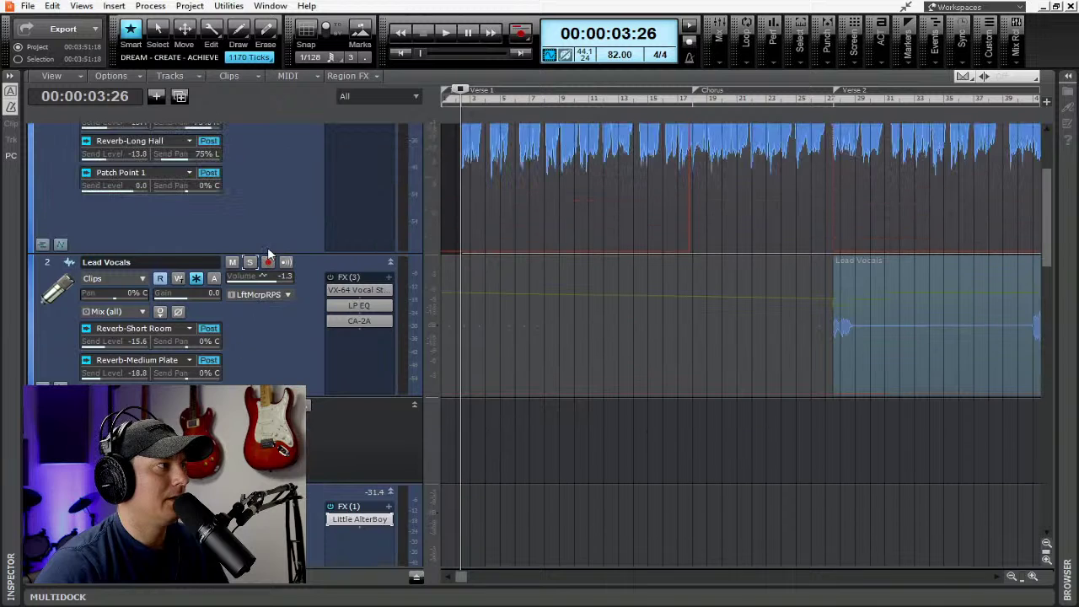
scroll(247, 248, "down", 3)
scroll(239, 270, "up", 4)
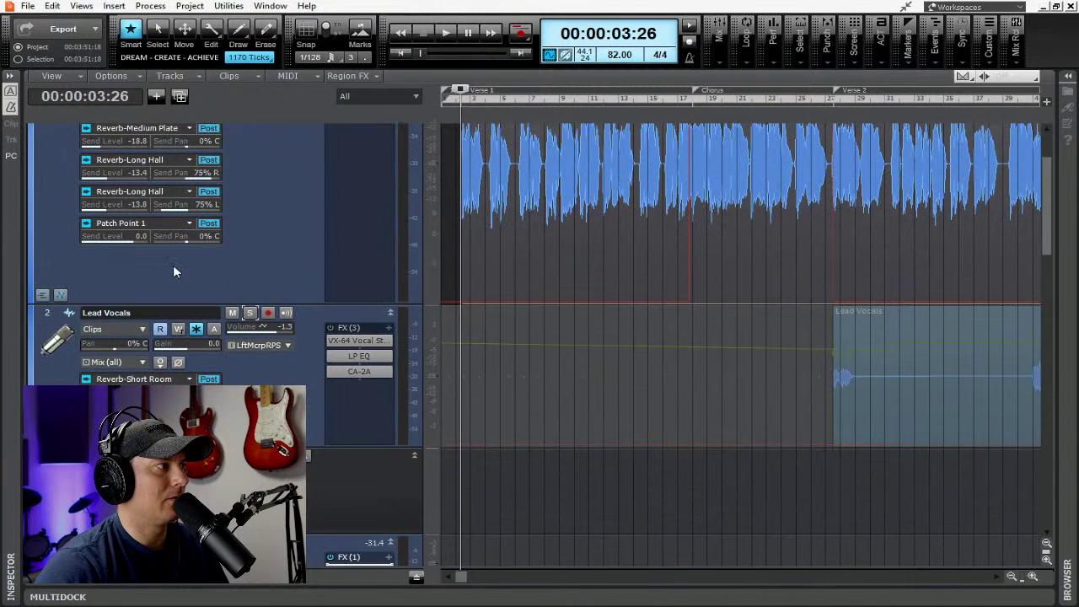
scroll(205, 236, "down", 5)
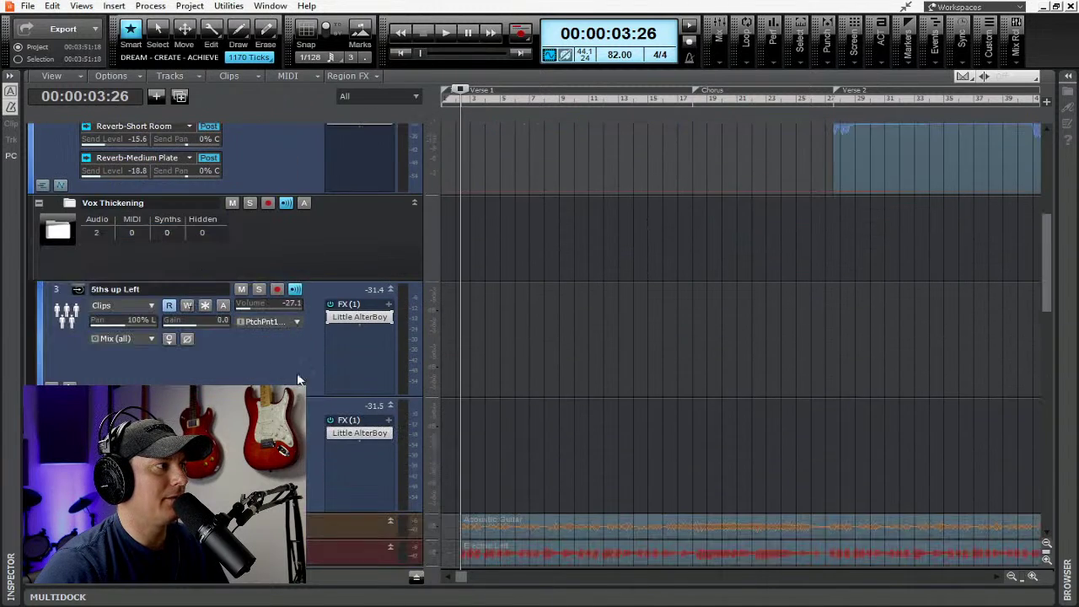
scroll(305, 358, "up", 3)
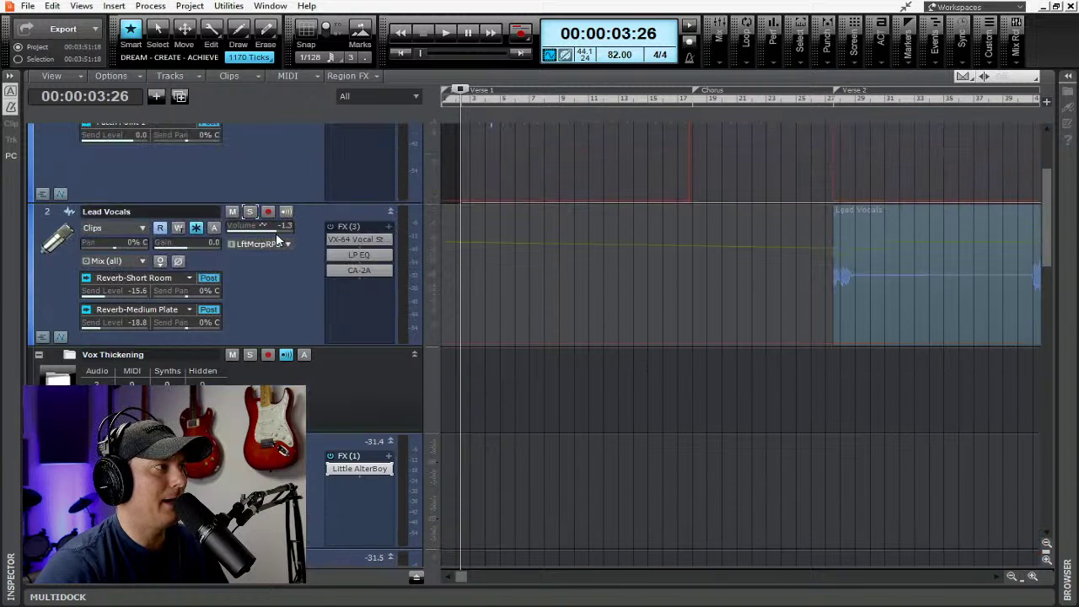
scroll(279, 258, "down", 3)
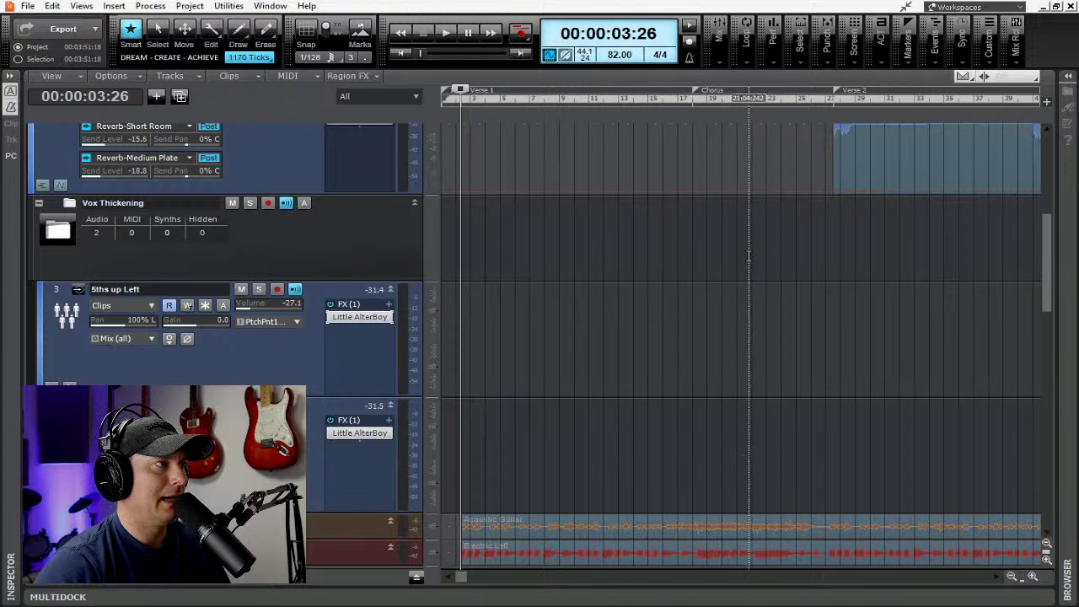
scroll(392, 387, "up", 3)
- Solo the Vox Thickening folder, unsolo the first Lead Vocals track, and audition the thickening alone from the start of Verse 1
scroll(392, 393, "down", 2)
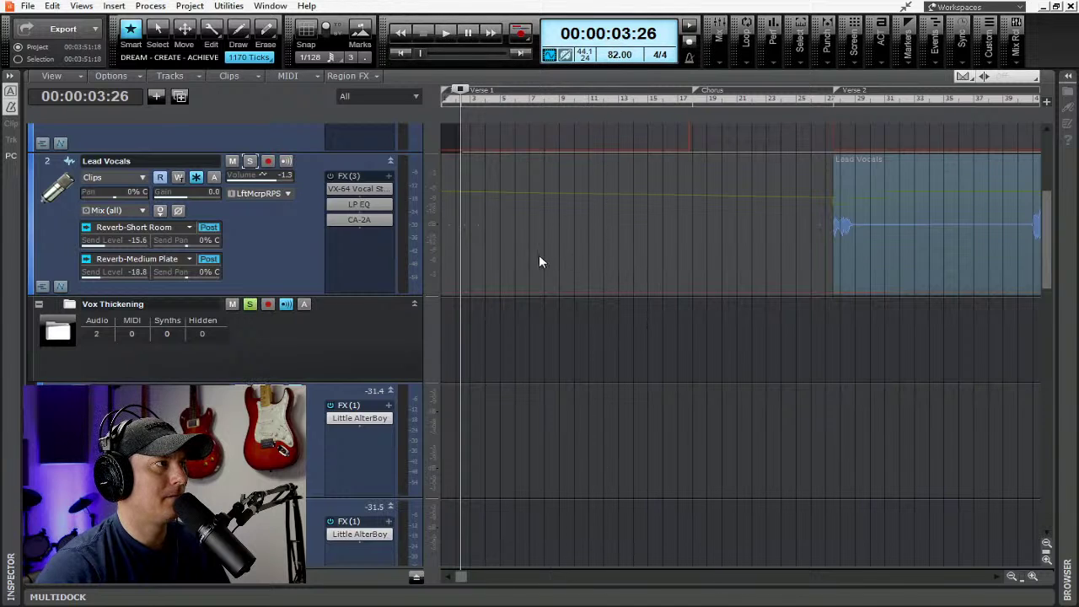
scroll(416, 261, "up", 5)
key("space")
left_click(251, 133)
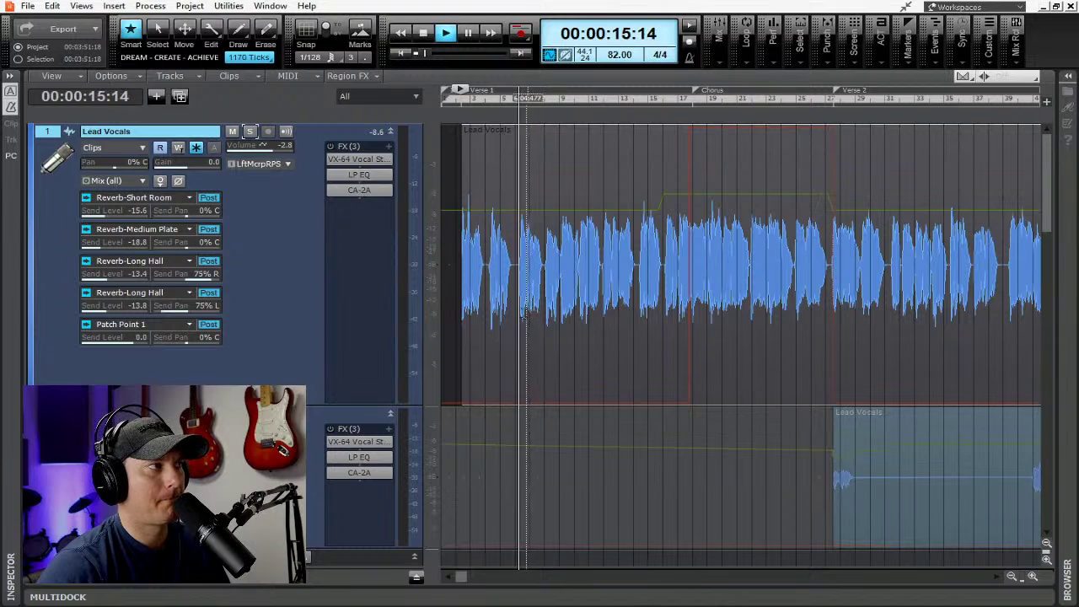
left_click(423, 34)
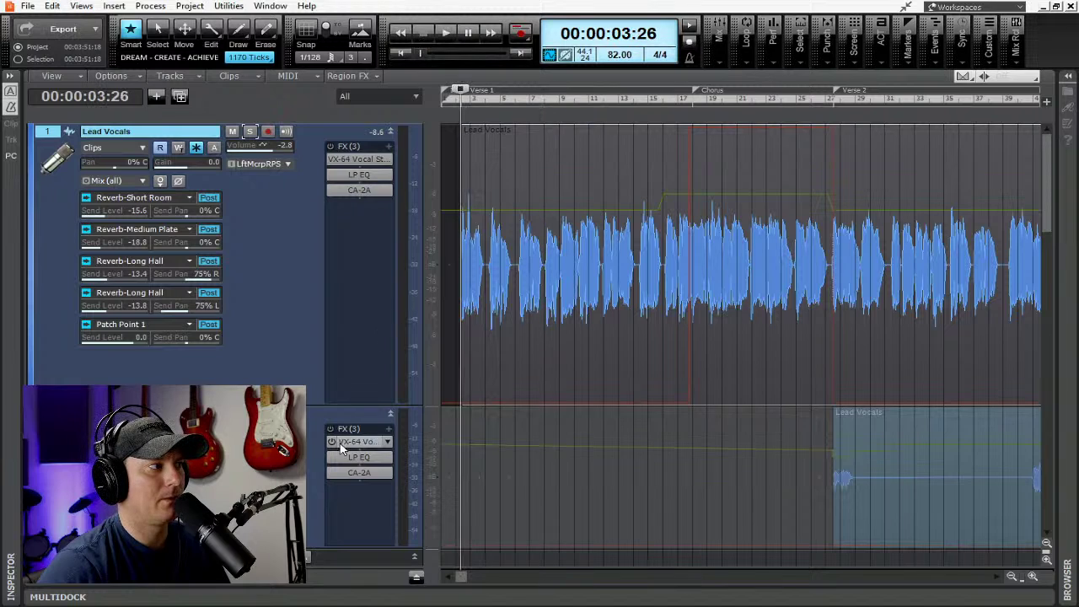
- Play the first Lead Vocals together with the Vox Thickening folder from Verse 1, muting and unmuting the folder to compare
left_click(445, 32)
scroll(228, 337, "down", 5)
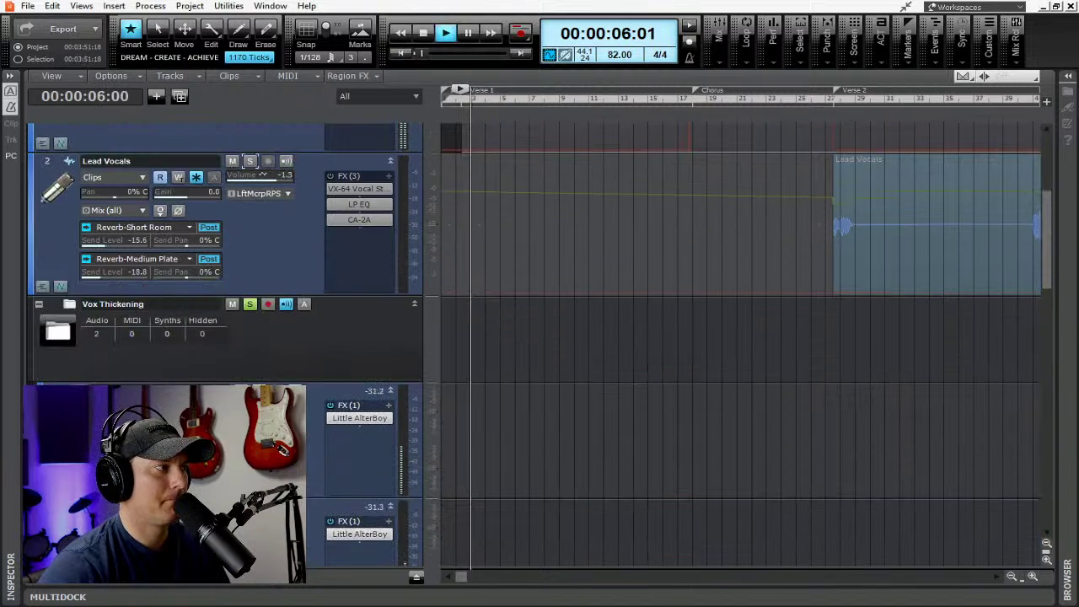
scroll(257, 371, "down", 3)
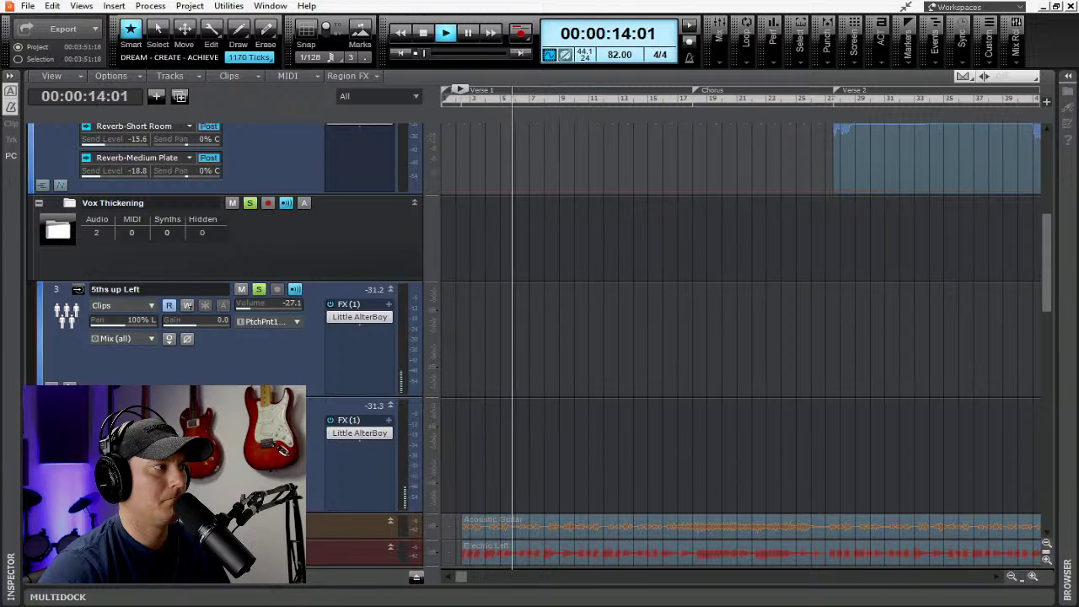
left_click(232, 202)
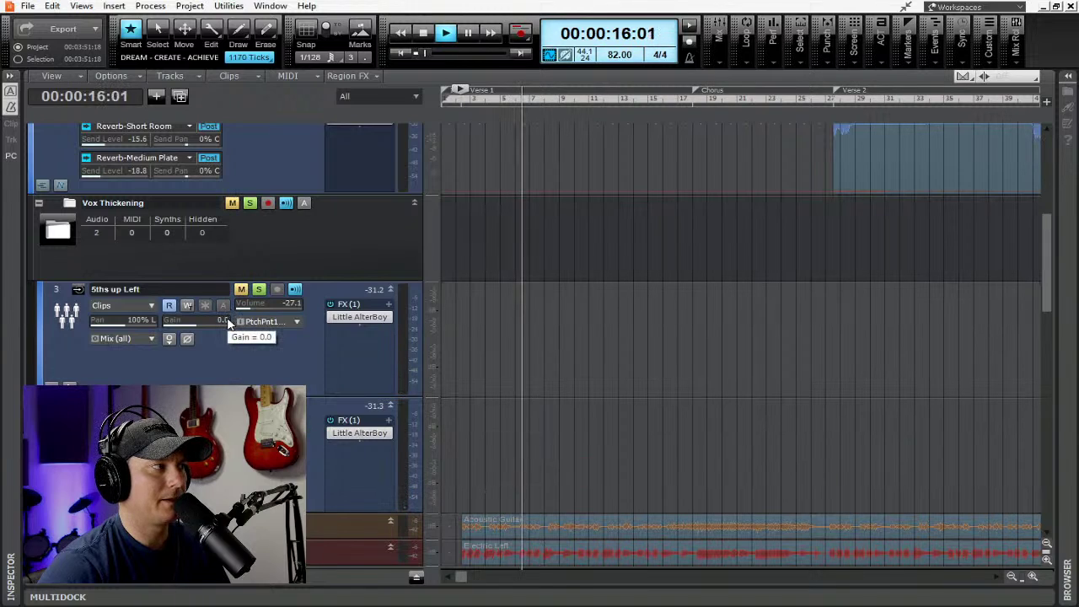
left_click(232, 203)
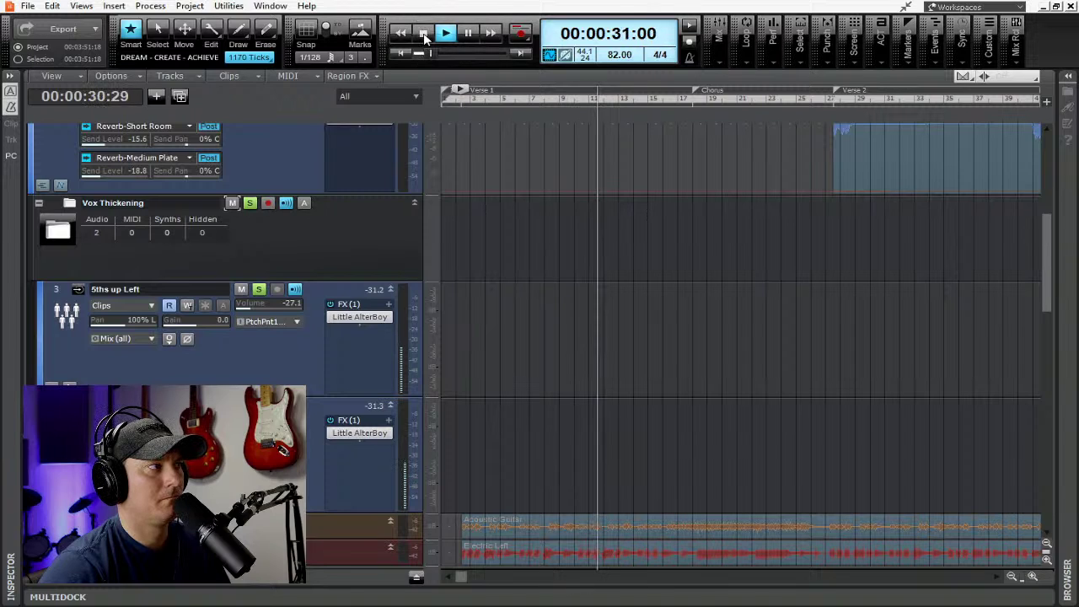
left_click(425, 33)
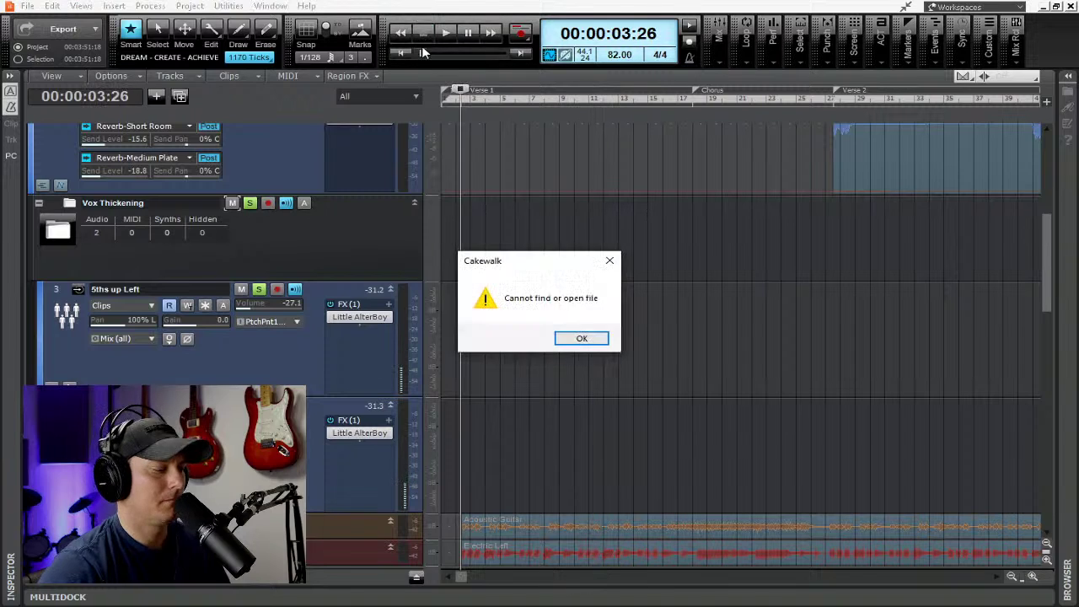
- Clear the solos on the Vox Thickening folder and the first Lead Vocals track
left_click(600, 337)
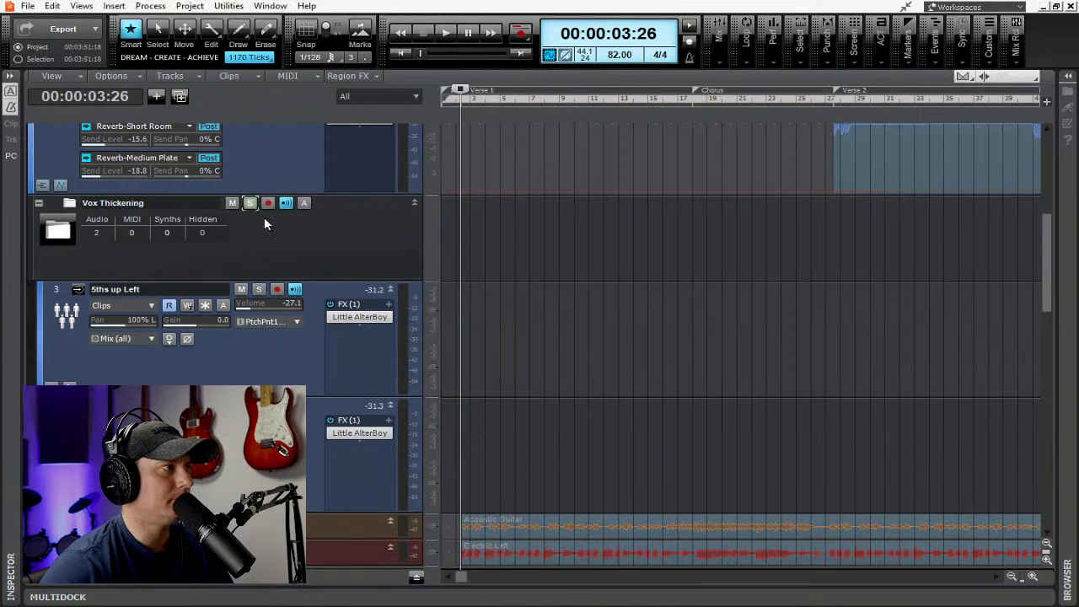
scroll(397, 310, "up", 5)
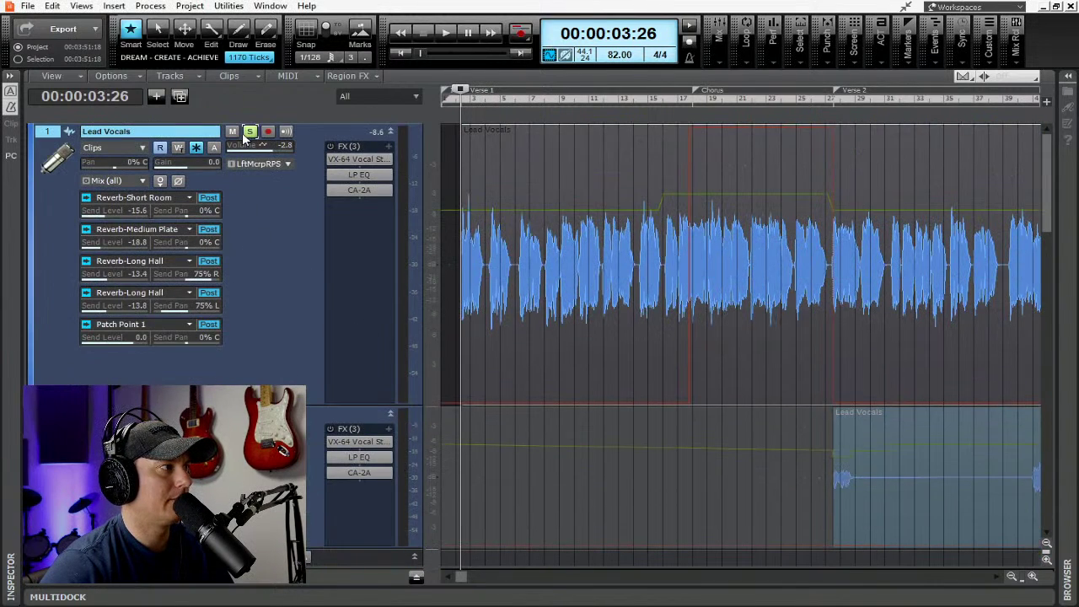
left_click(248, 132)
- Fit the tracks vertically in the Track view and collapse the Vox Thickening folder
key("f")
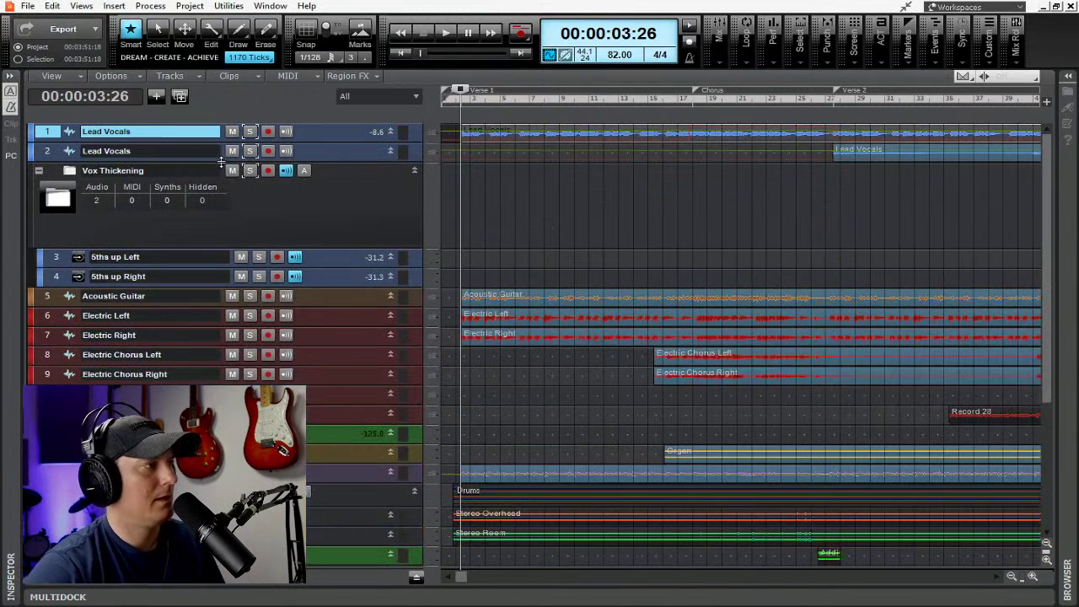
left_click(38, 170)
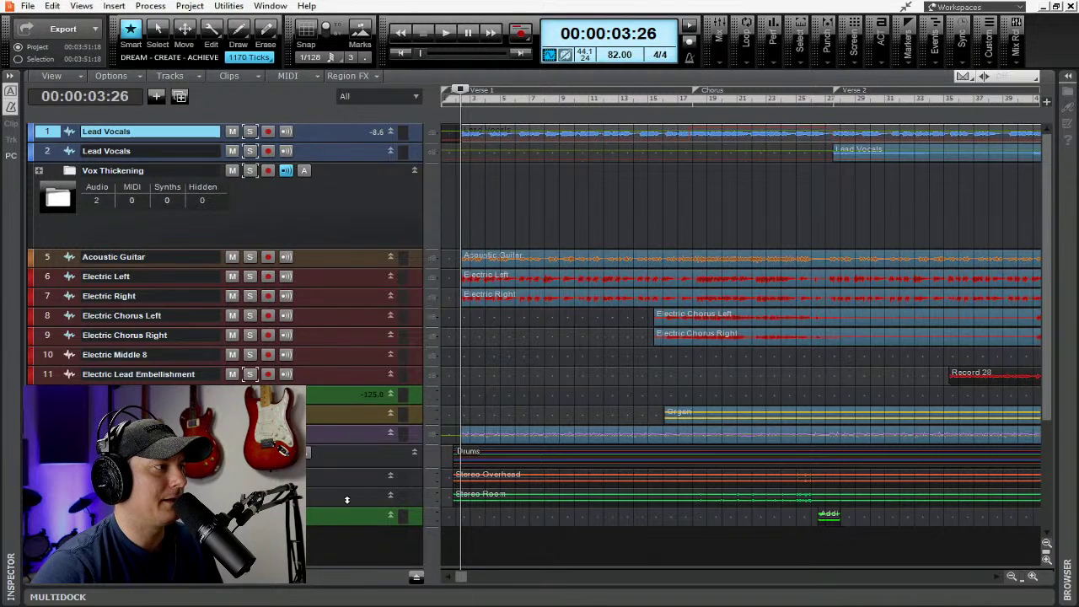
- Show the bus pane below the tracks and enlarge the first Lead Vocals track to display its Reverb-Short Room send
left_click(417, 578)
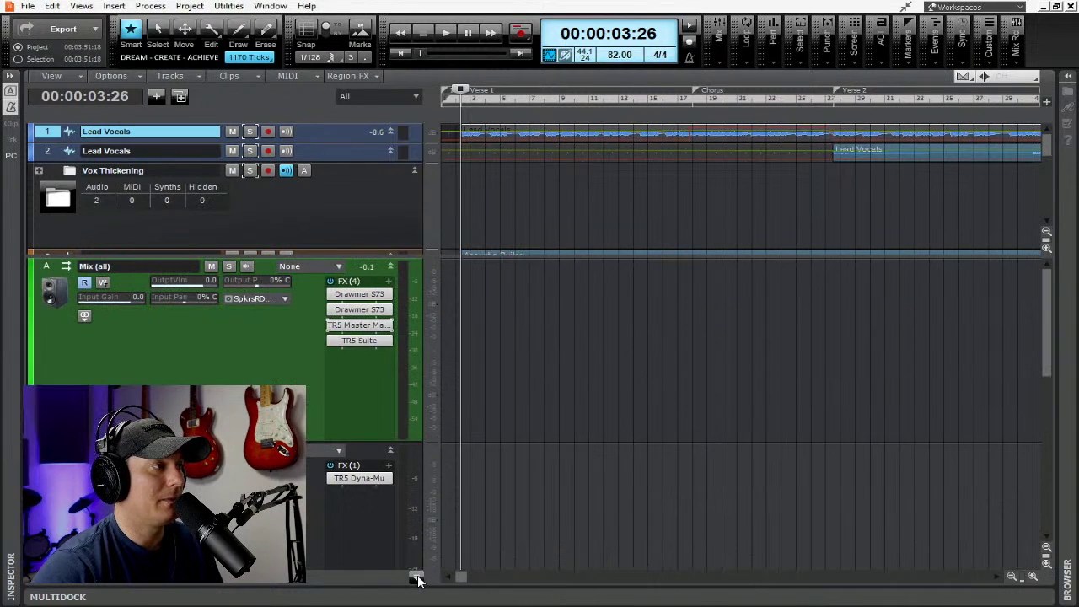
scroll(316, 410, "down", 2)
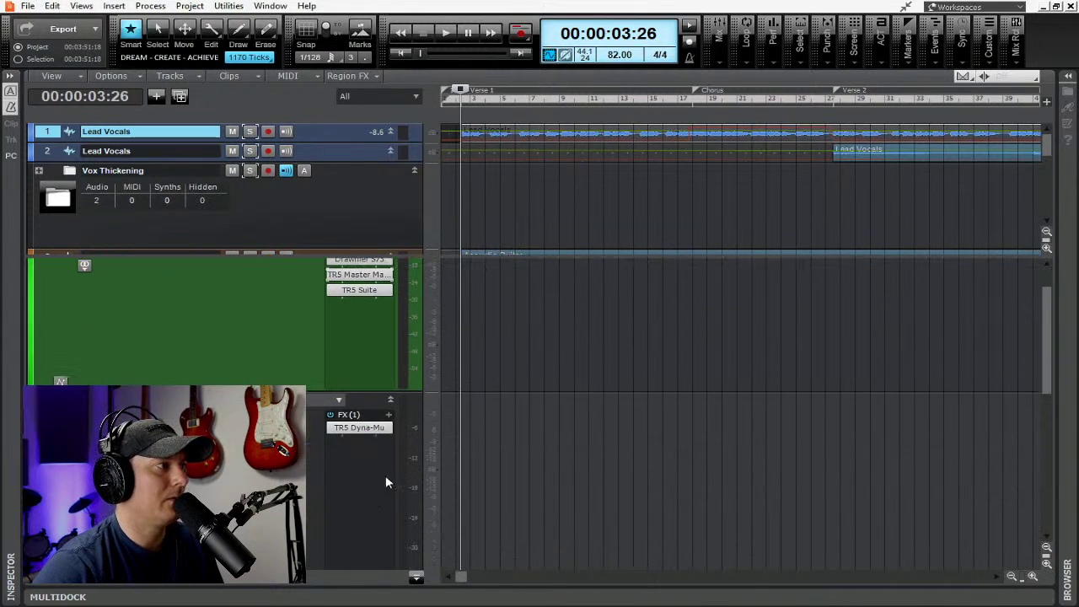
left_click(417, 578)
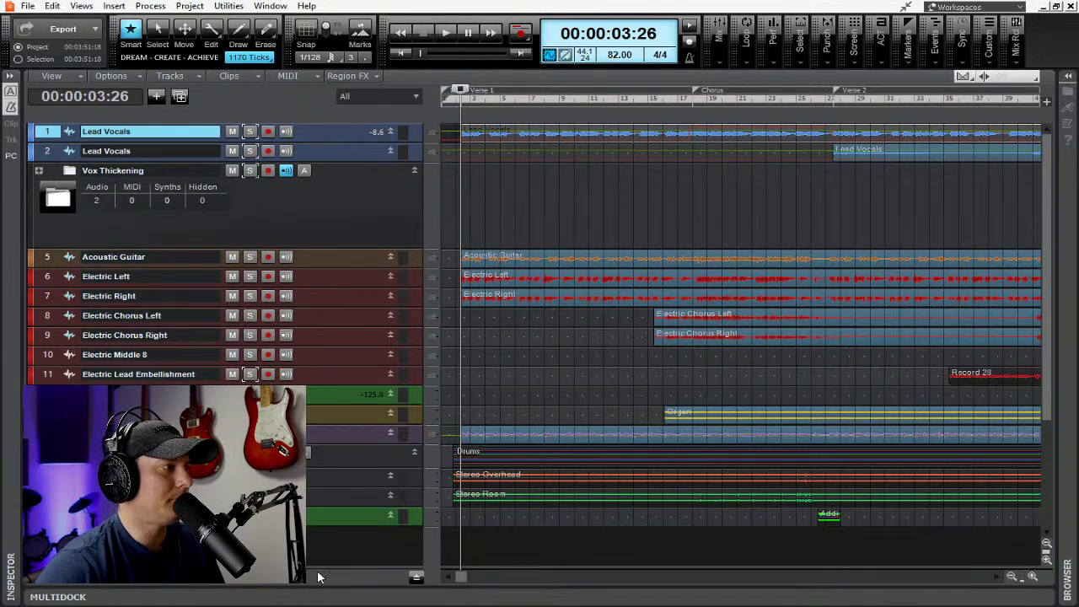
left_click(417, 577)
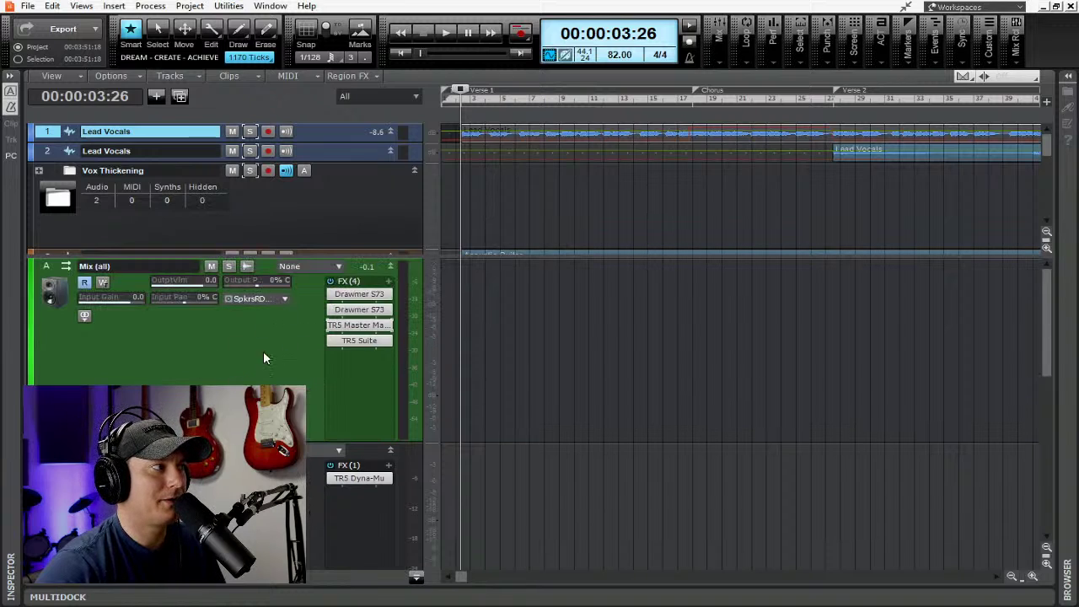
left_click_drag(346, 143, 350, 317)
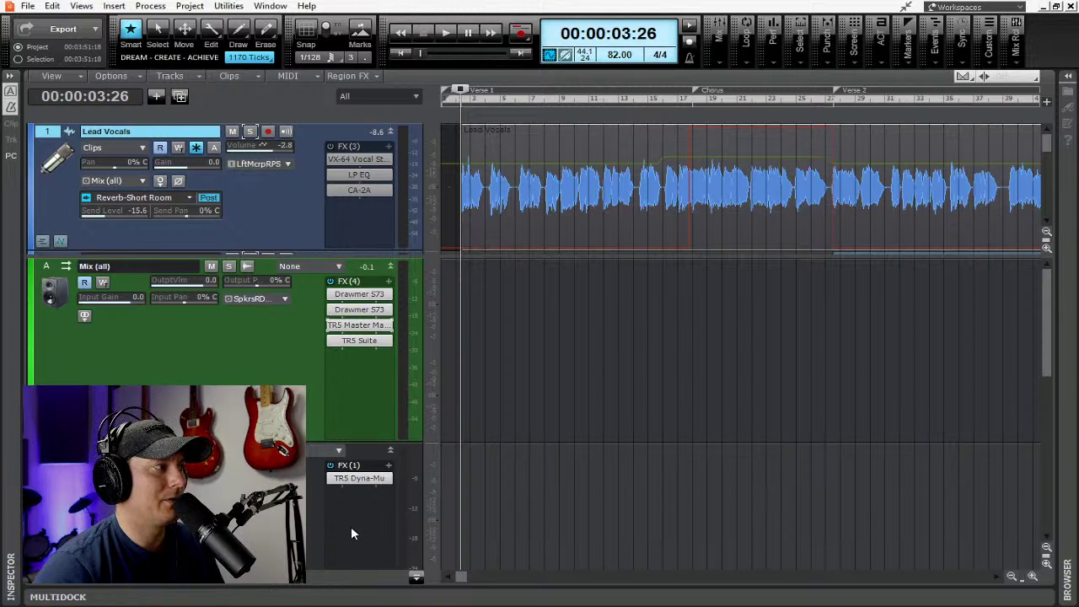
- Expand the Reverb-Short Room bus strip to show its controls and effects
scroll(163, 363, "down", 5)
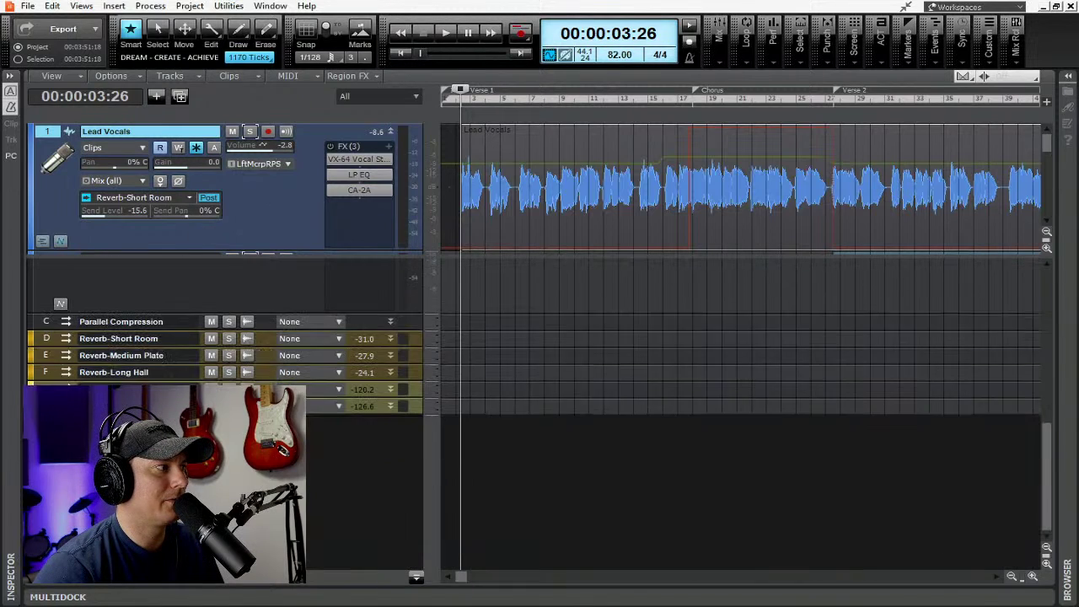
double_click(259, 344)
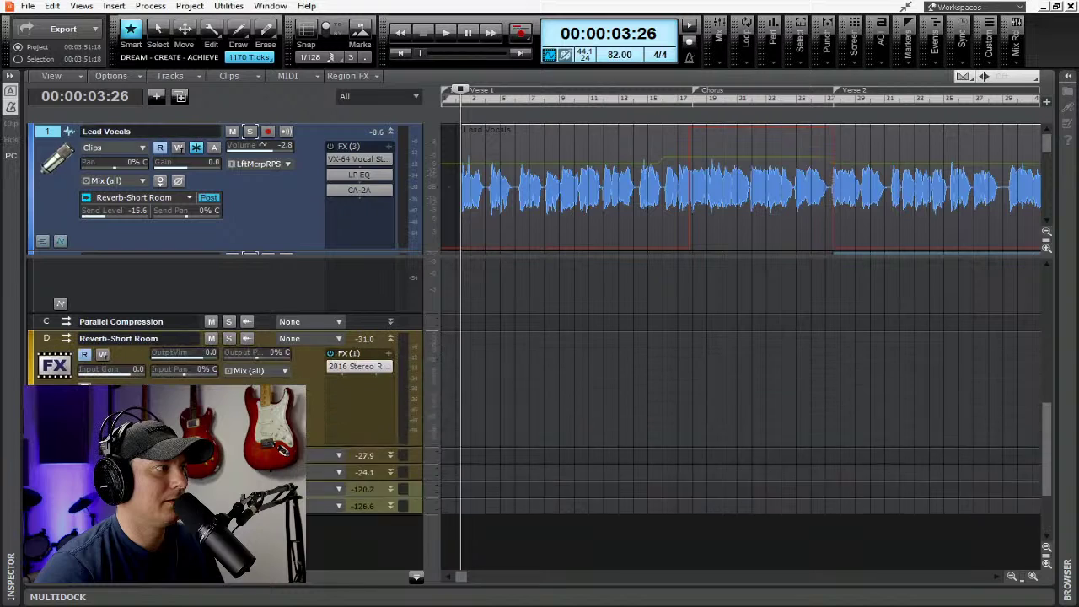
left_click_drag(400, 315, 400, 516)
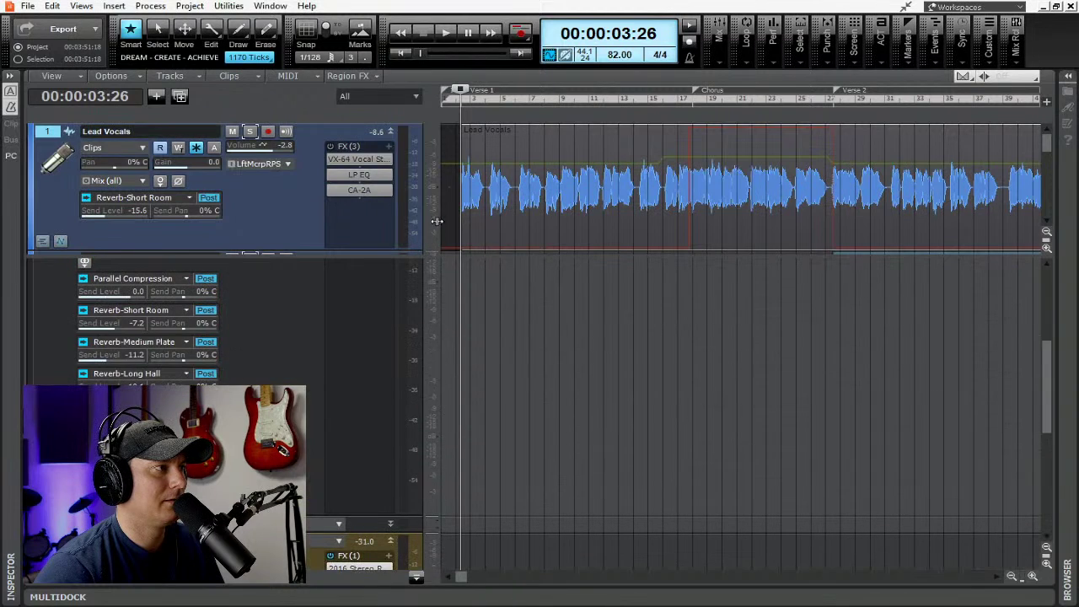
- Play Verse 1 with the Reverb-Short Room bus soloed, compare the Lead Vocals reverb send pre- and post-fader, and clear the bus solo
left_click(449, 32)
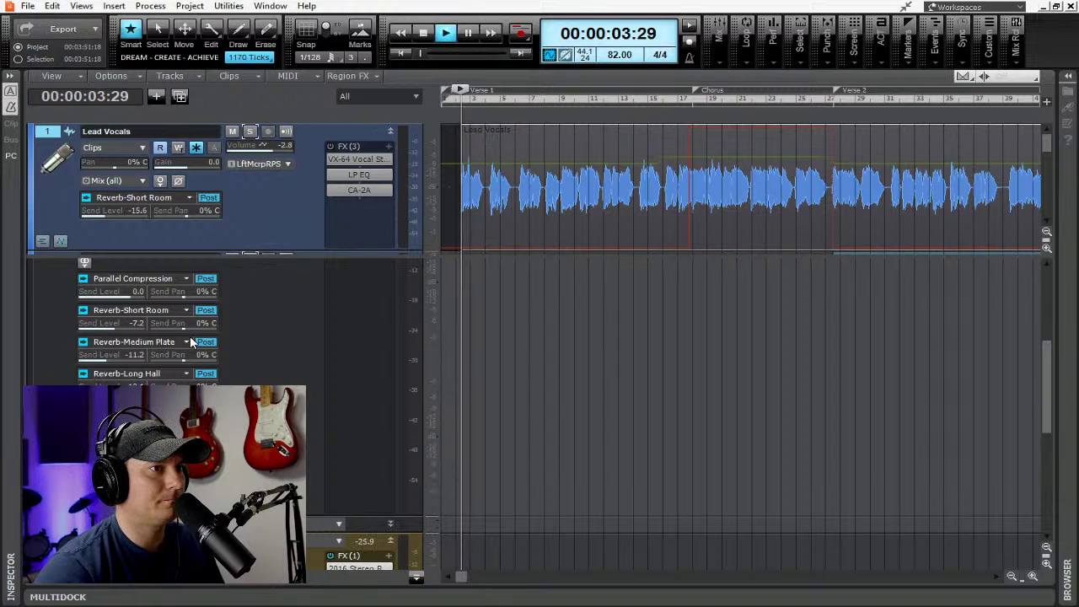
scroll(189, 335, "down", 3)
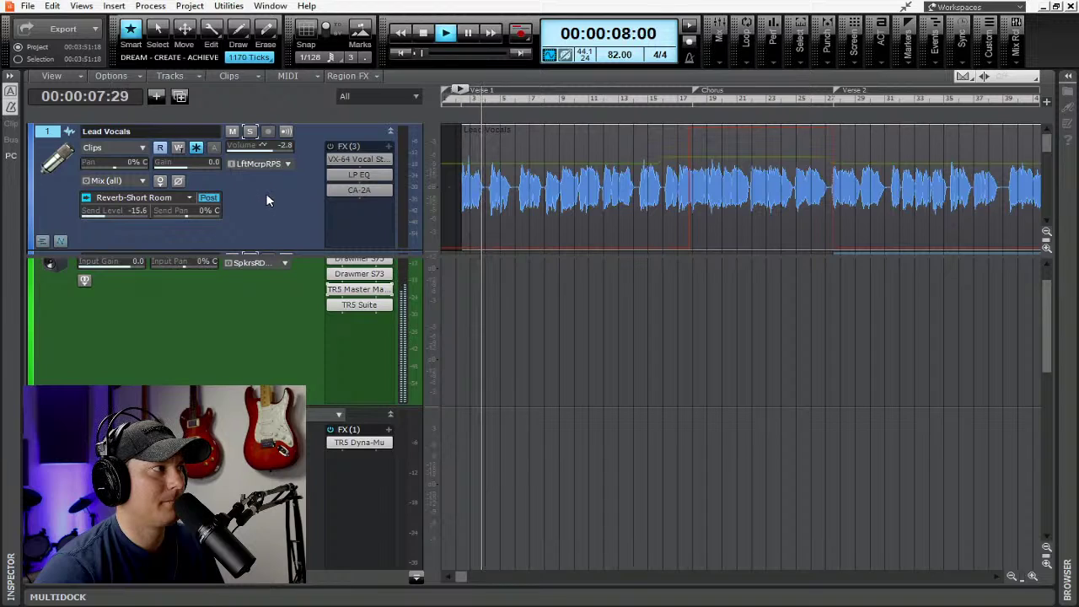
left_click(210, 198)
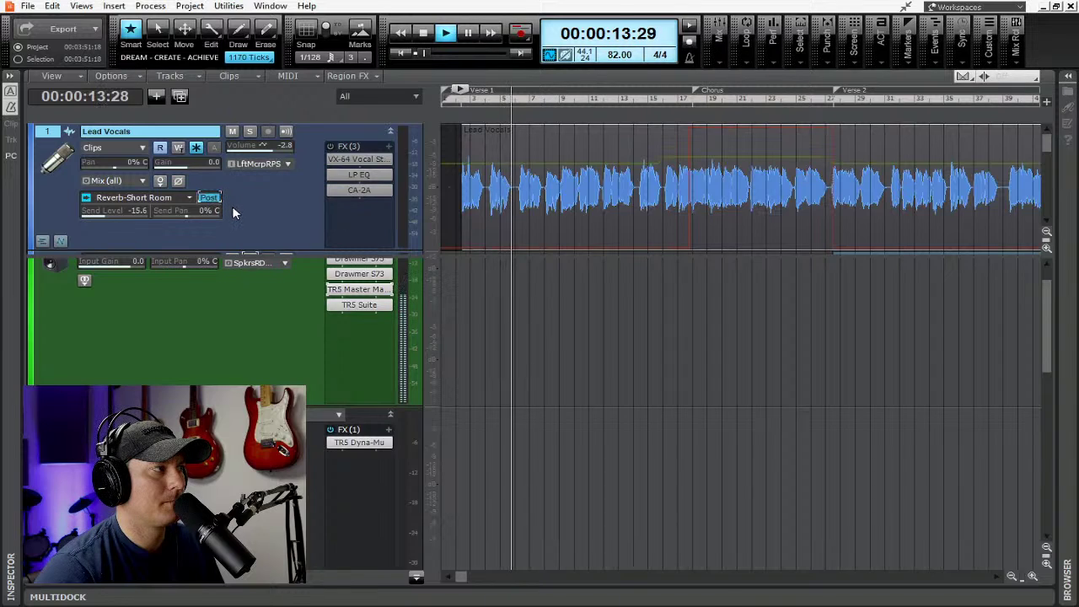
left_click(210, 198)
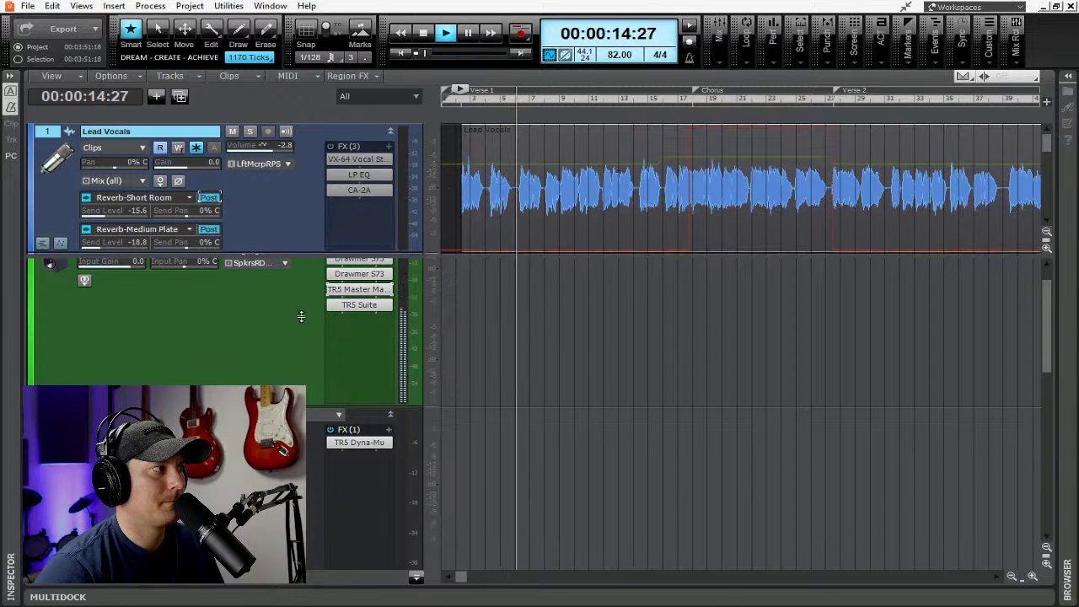
left_click(211, 199)
left_click(211, 199)
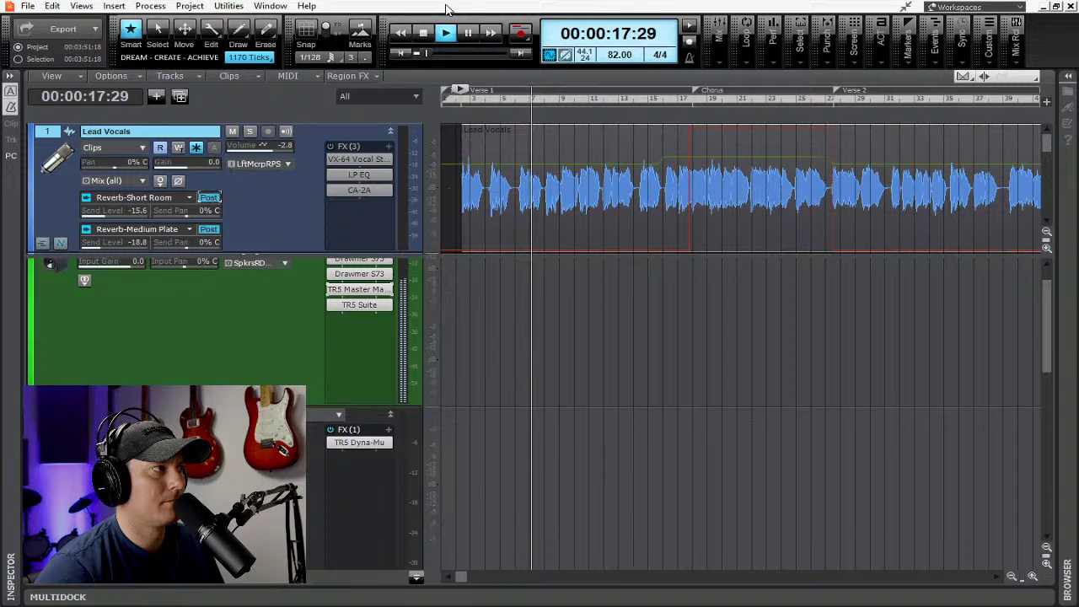
left_click(422, 33)
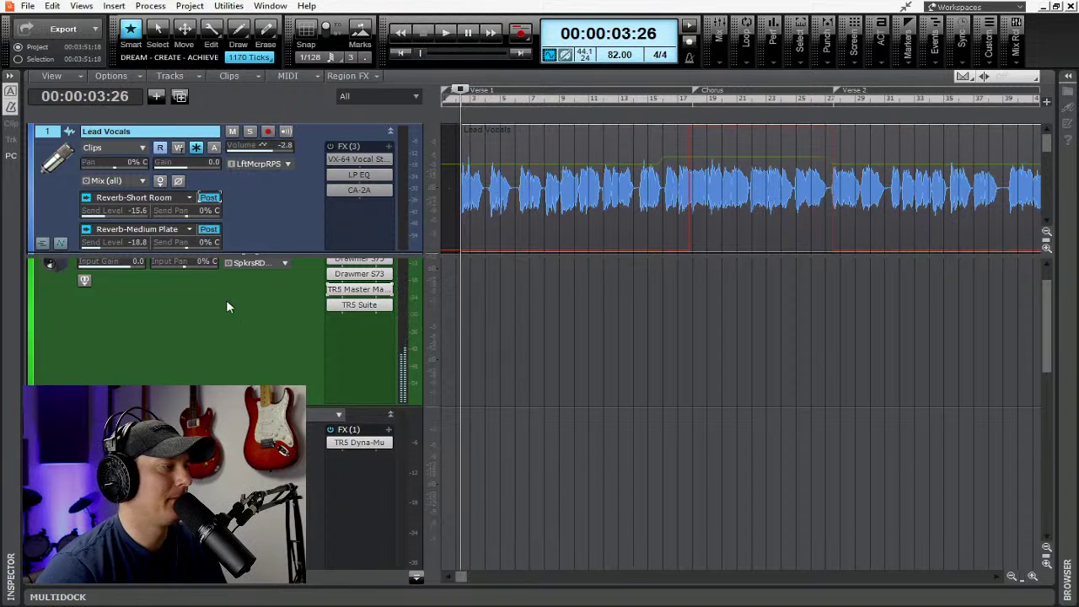
scroll(283, 348, "down", 8)
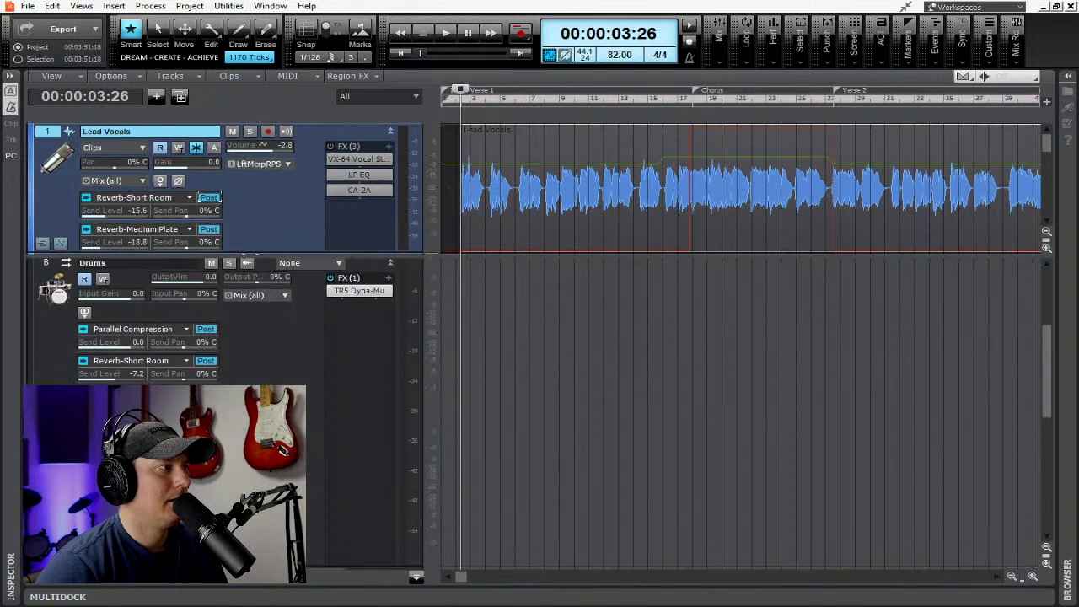
left_click(229, 338)
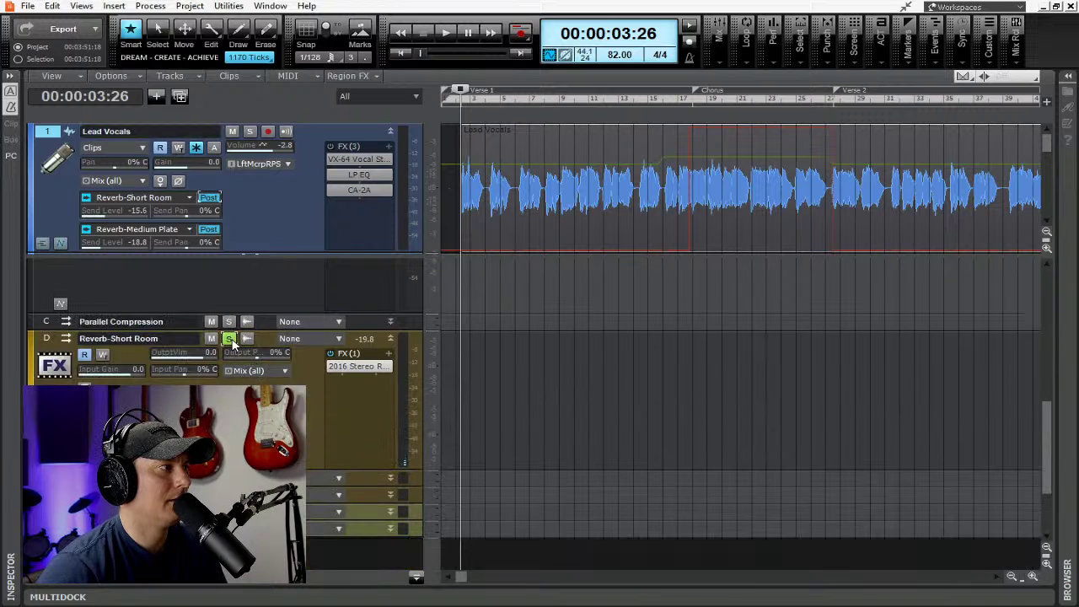
- Enlarge the Electric Lead Embellishment track to display its Reverb-Short Room and Reverb-Medium Plate sends
scroll(312, 412, "down", 4)
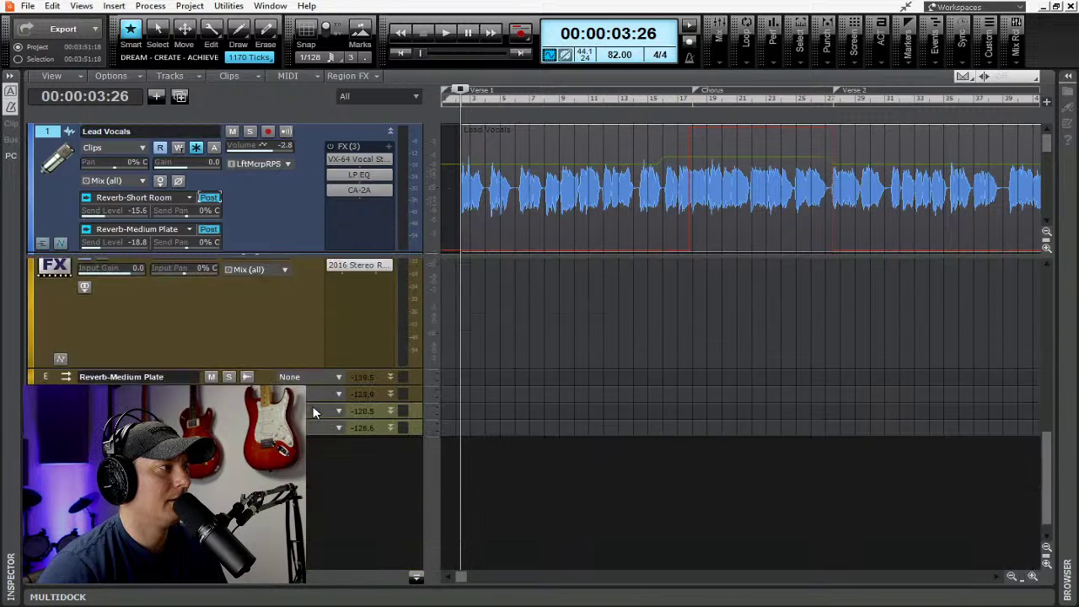
scroll(297, 206, "down", 4)
scroll(297, 205, "down", 8)
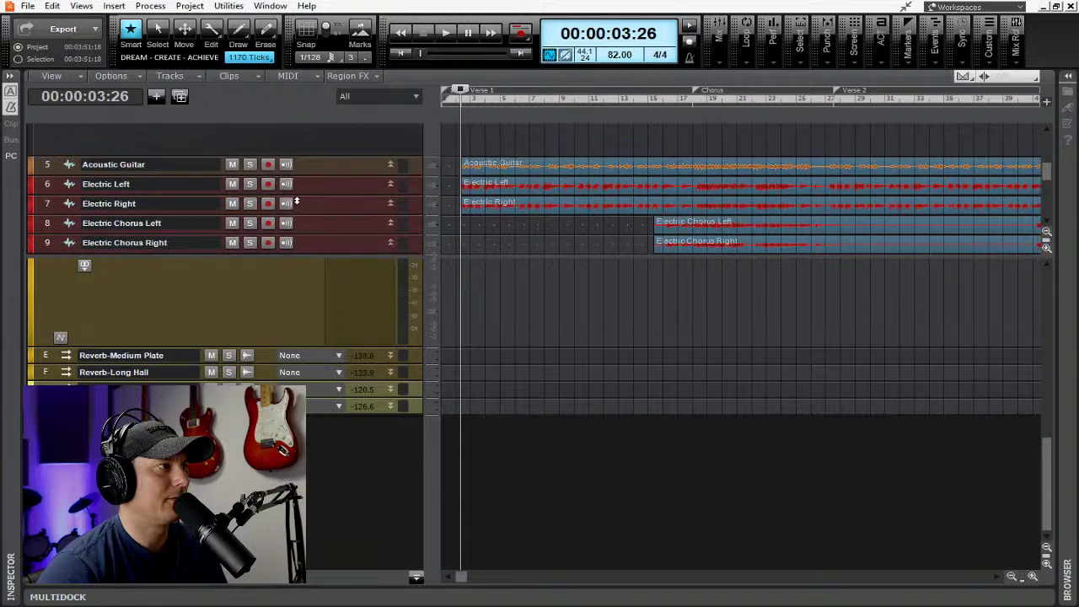
scroll(297, 199, "up", 3)
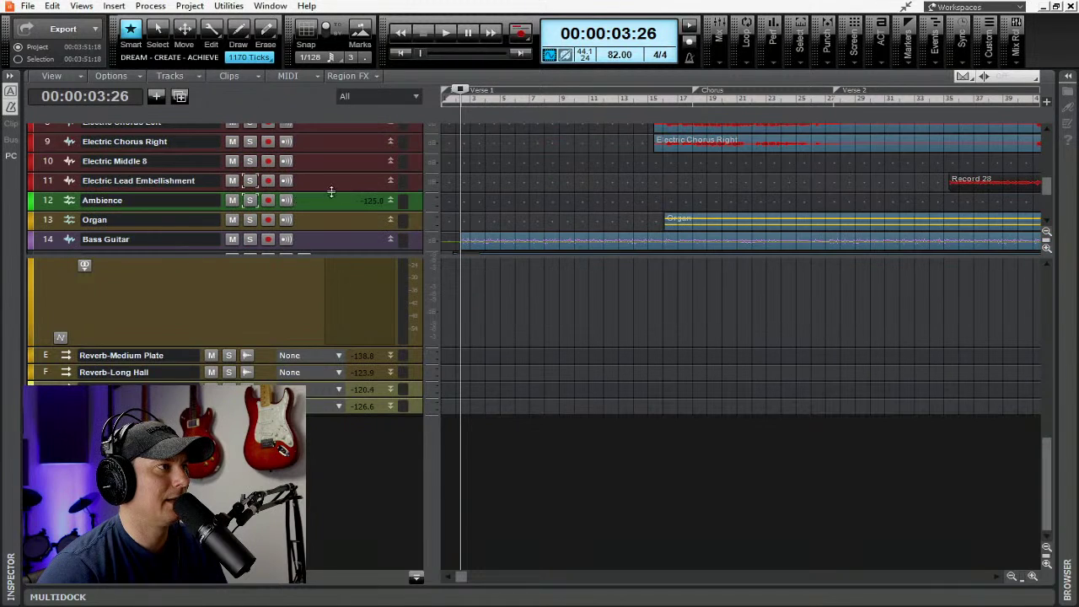
left_click_drag(331, 192, 331, 243)
scroll(220, 217, "down", 1)
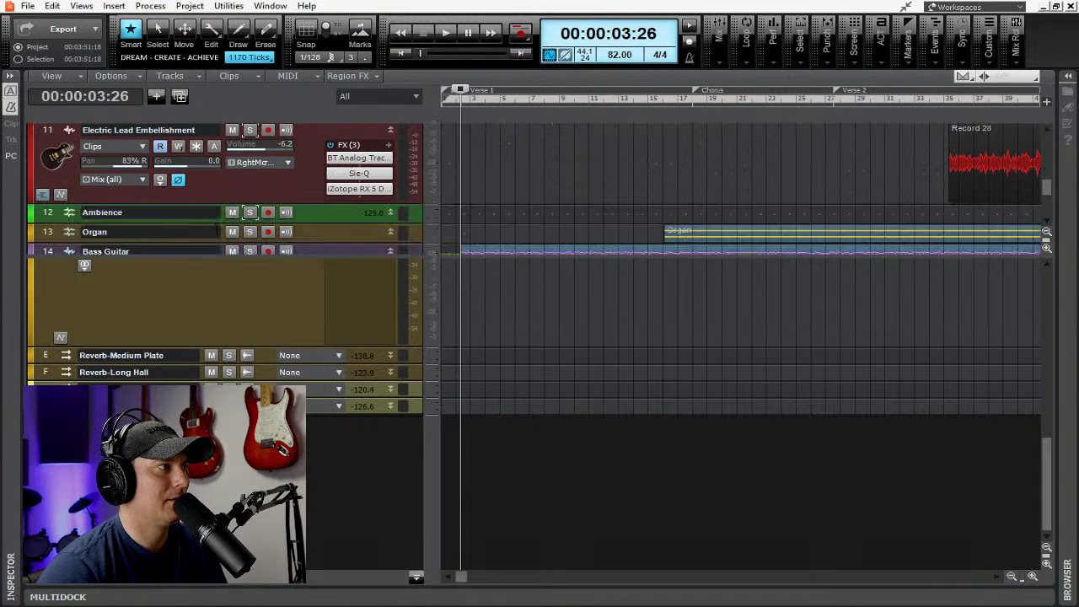
left_click_drag(305, 206, 303, 253)
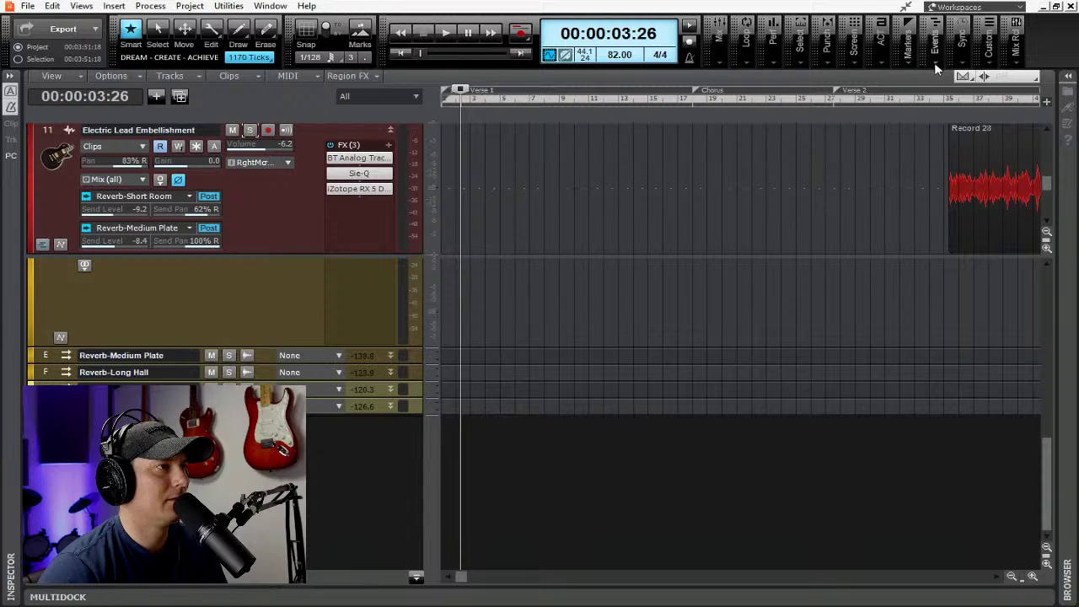
- Play from just before the Record 28 clip at 00:01:39:22 and solo the Reverb-Short Room bus
left_click(944, 98)
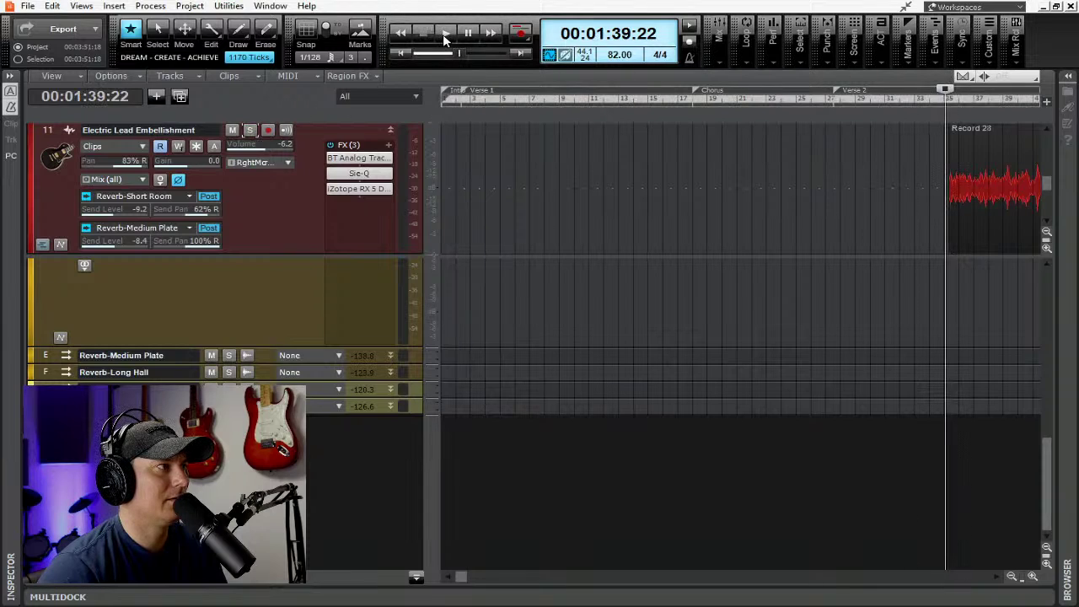
key("space")
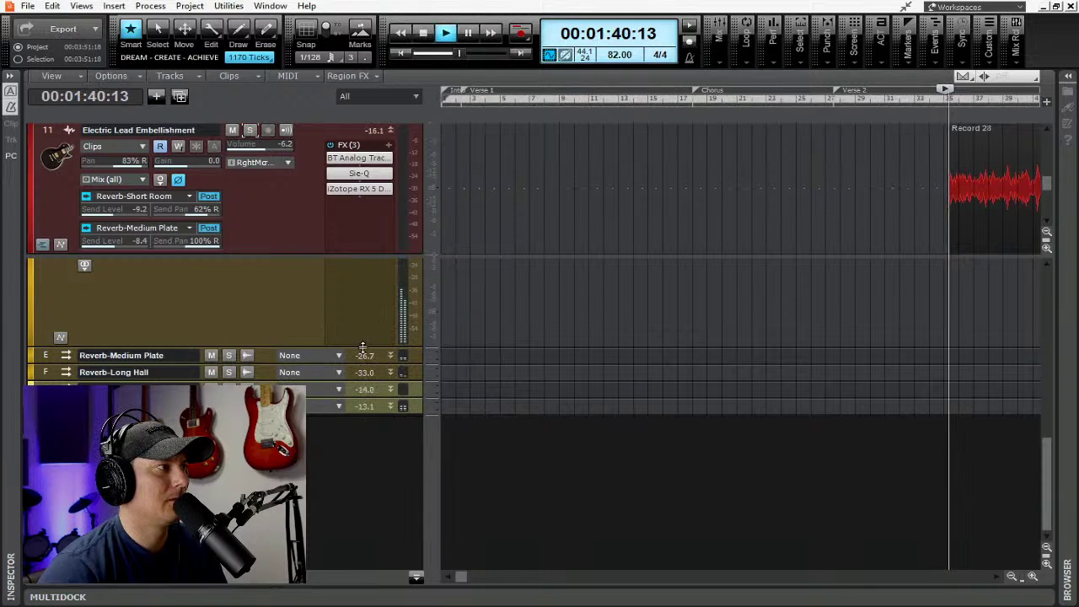
left_click_drag(361, 345, 365, 370)
scroll(315, 337, "up", 3)
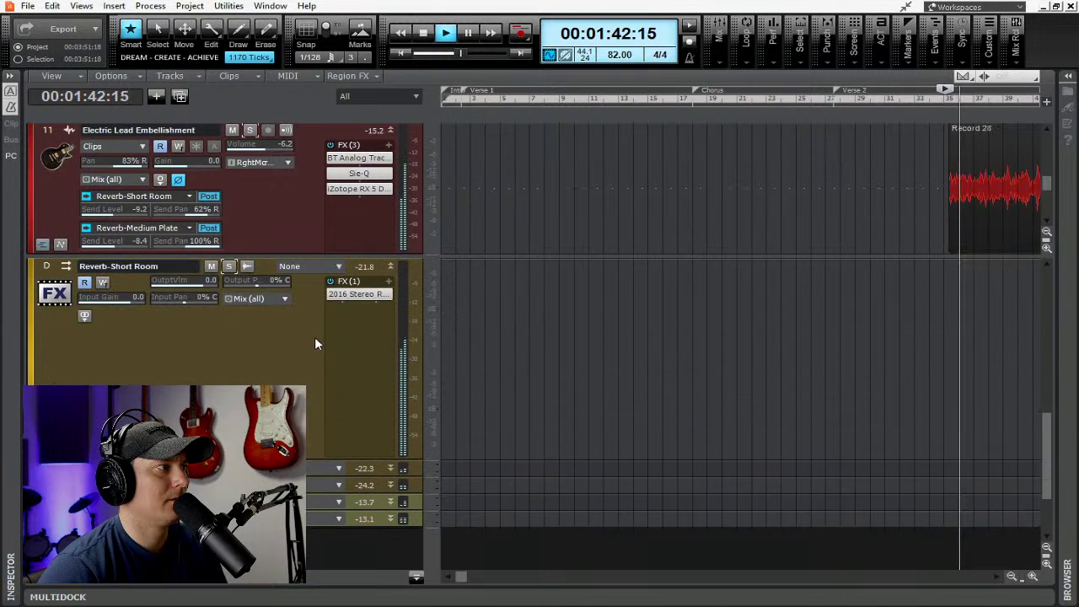
left_click(229, 317)
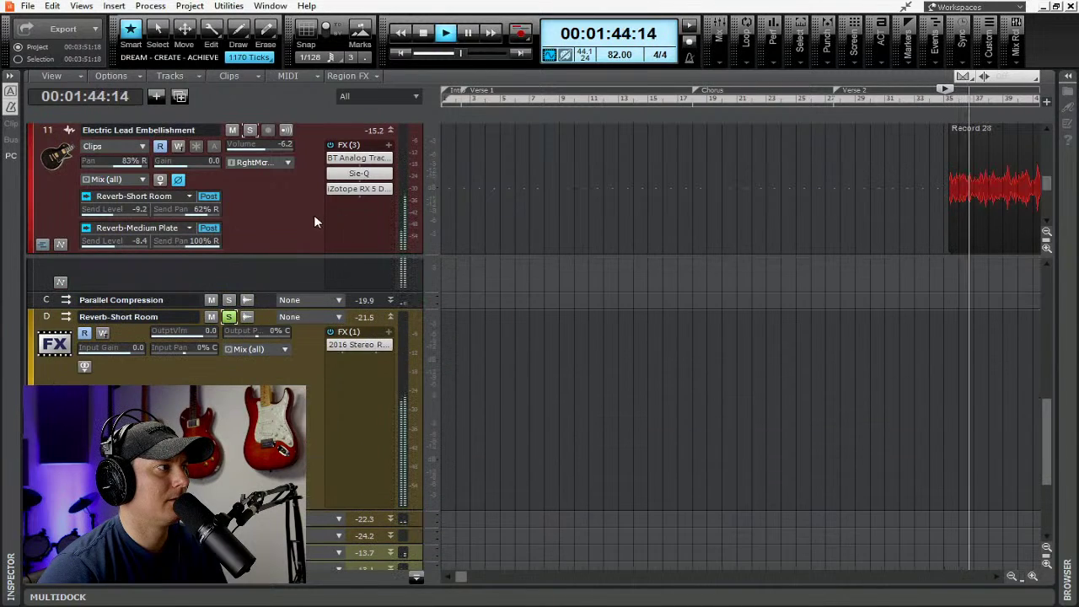
- Compare the Electric Lead Embellishment's Reverb-Short Room send pre- and post-fader and switched off and on, stopping playback and clearing the bus solo
left_click(214, 197)
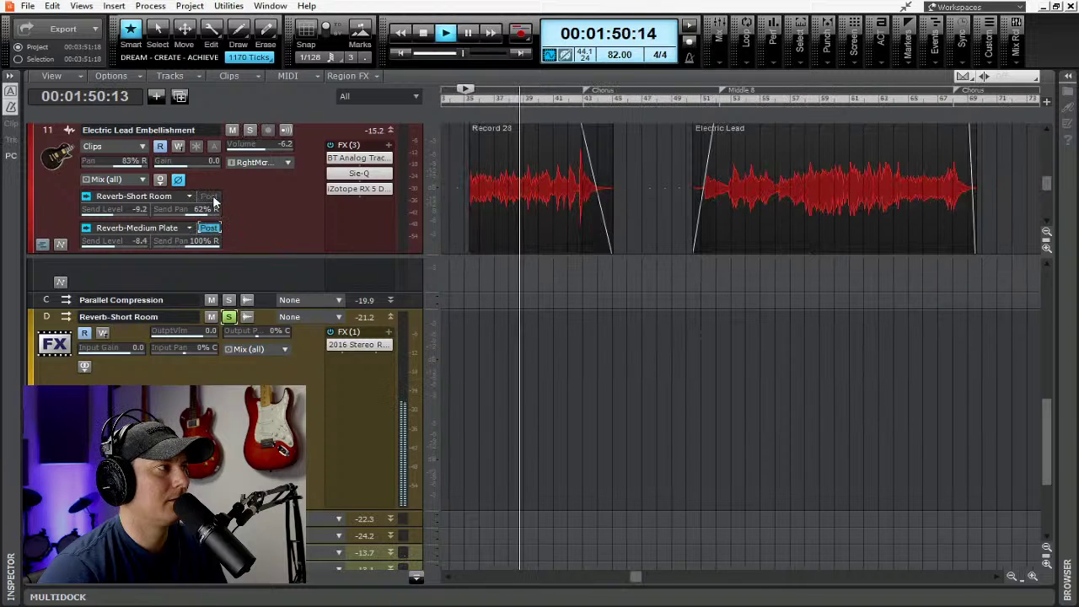
scroll(264, 204, "down", 2)
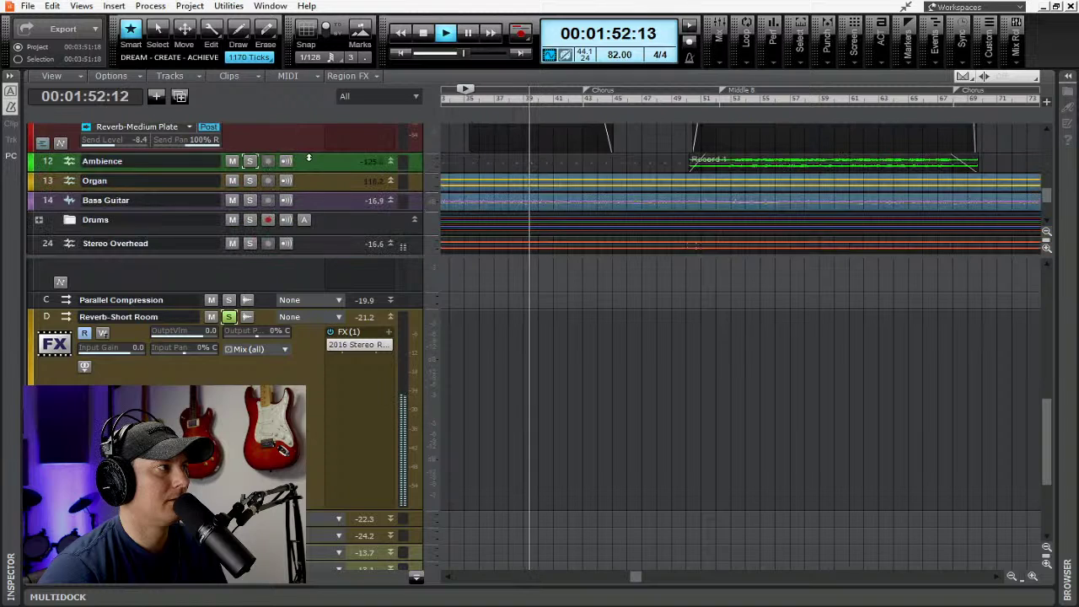
scroll(265, 204, "up", 2)
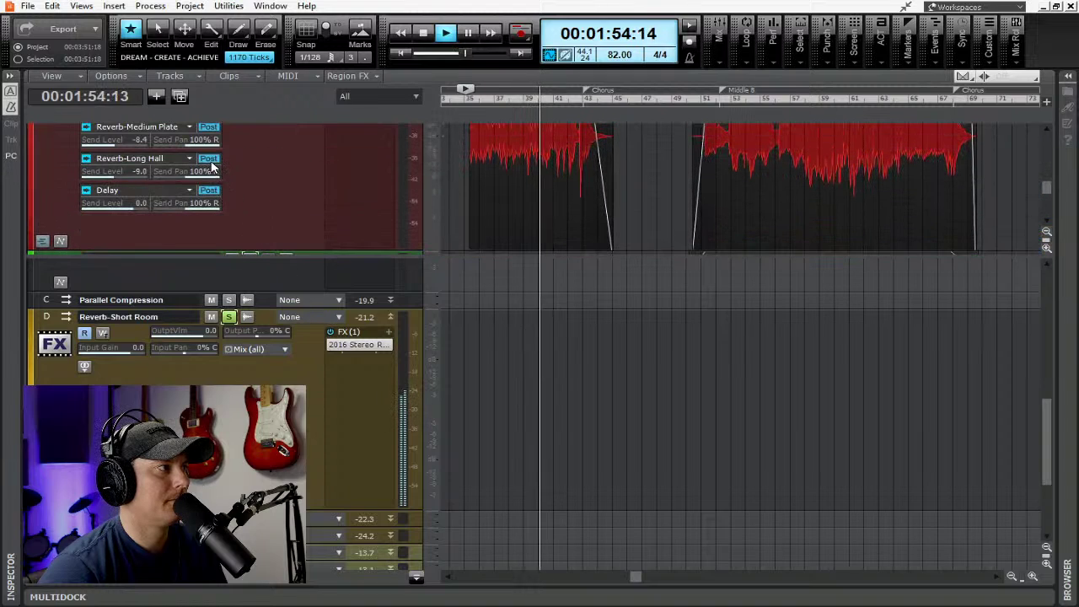
scroll(247, 217, "up", 1)
scroll(247, 218, "down", 1)
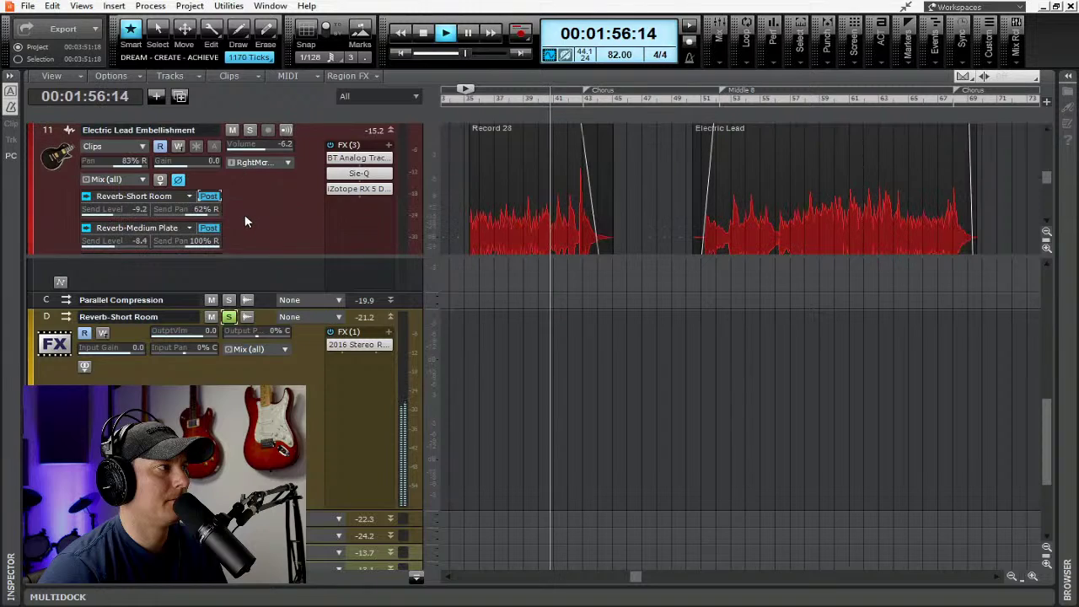
left_click(211, 198)
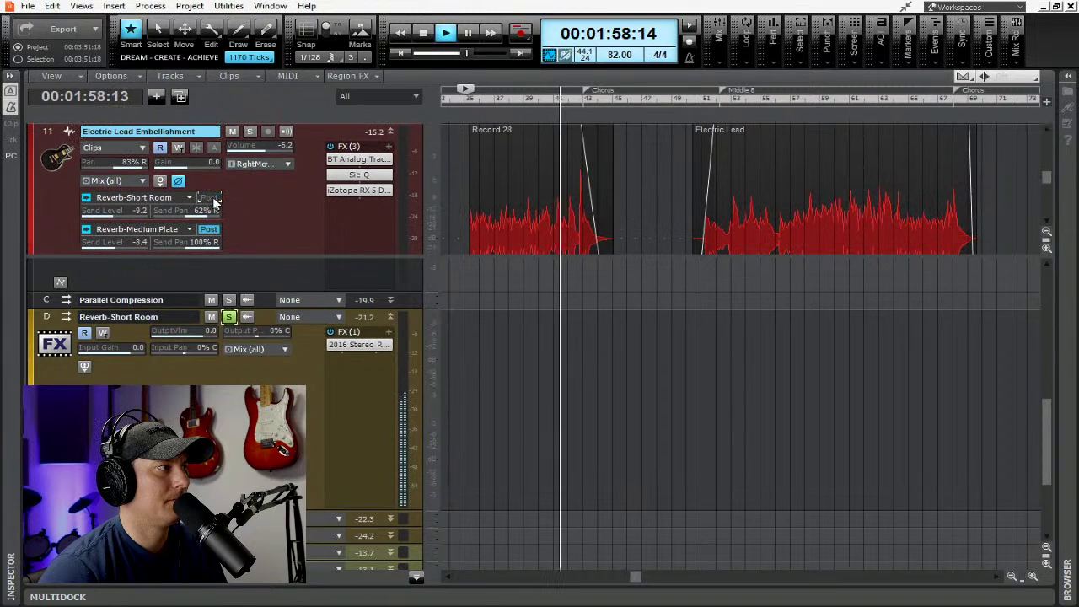
left_click(209, 198)
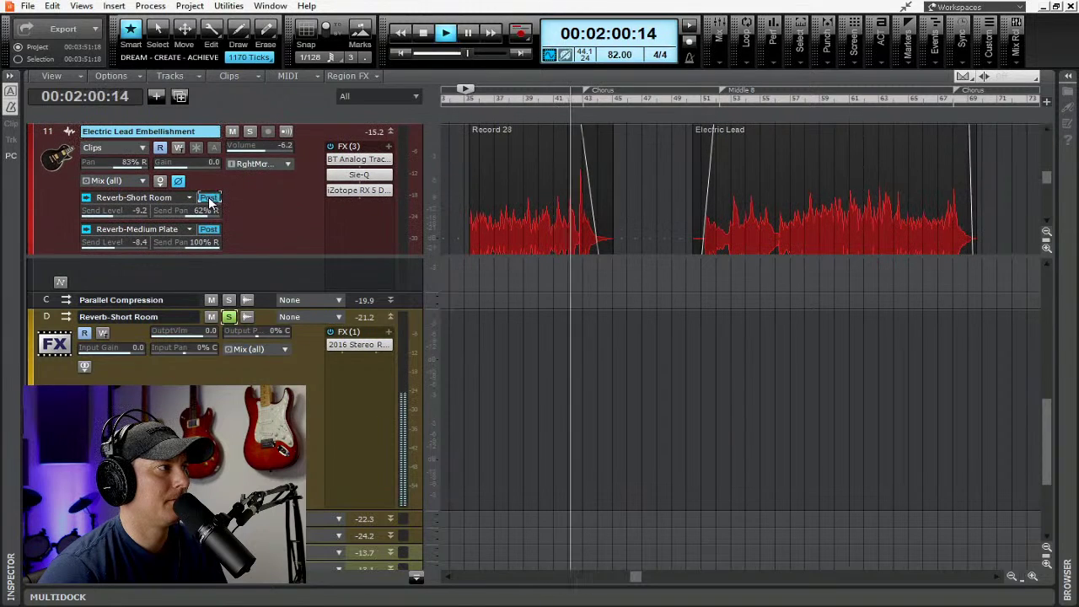
left_click(89, 194)
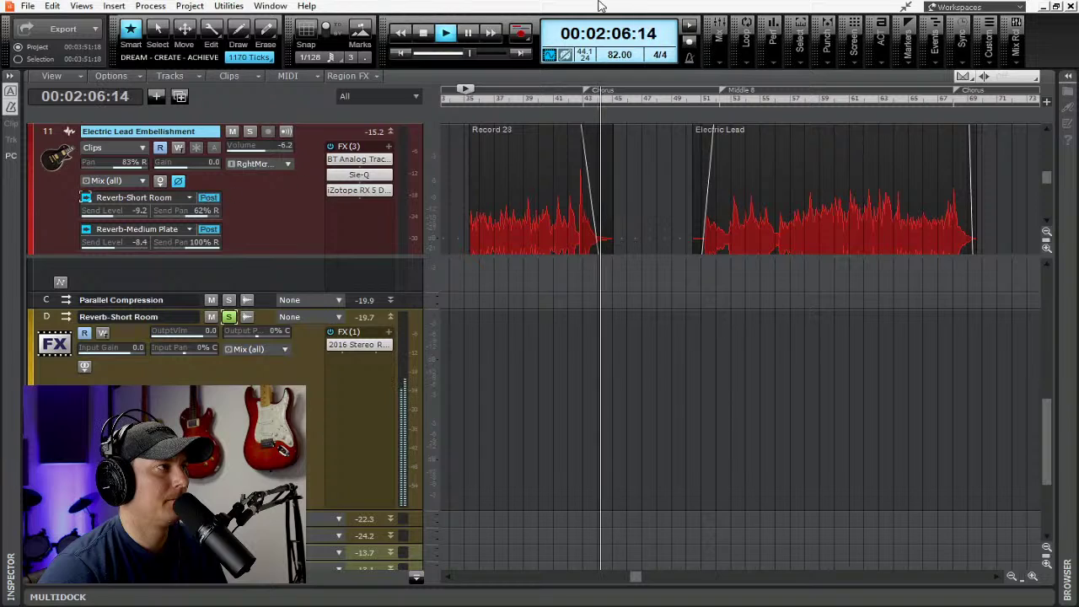
left_click(423, 36)
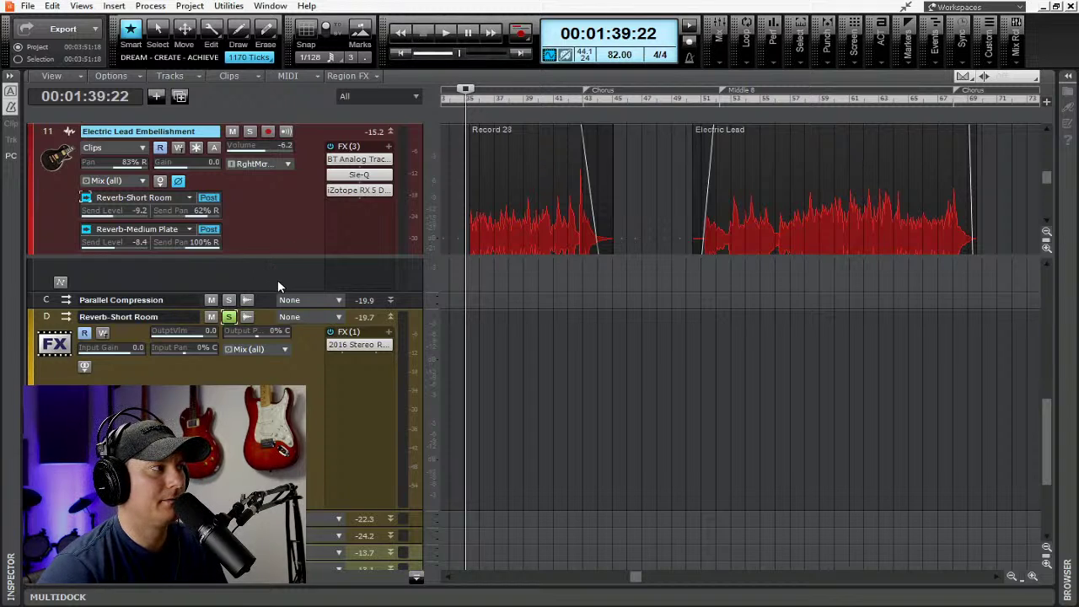
left_click(229, 317)
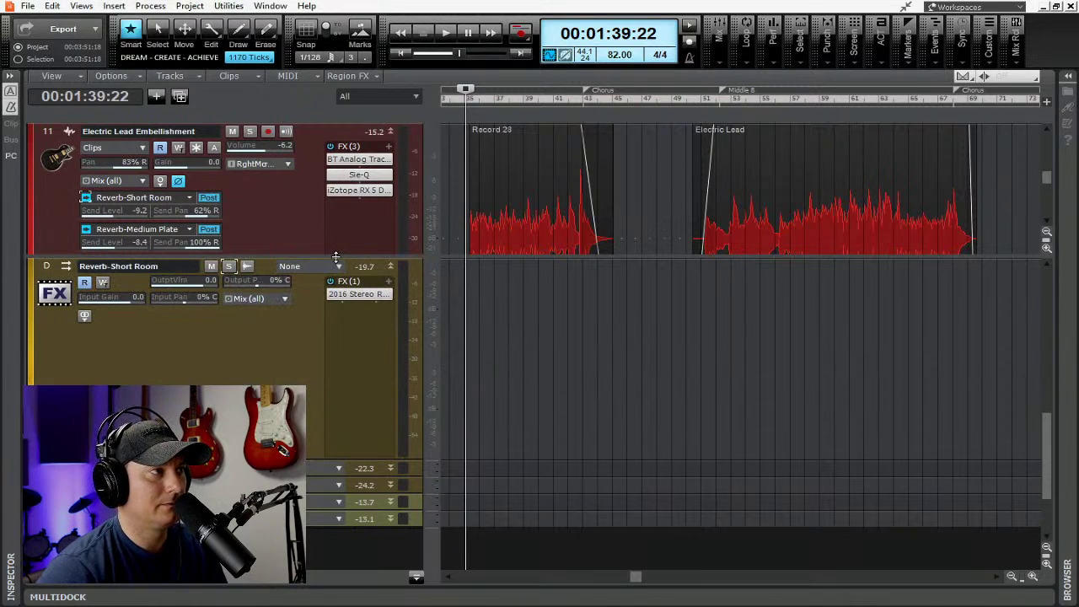
scroll(257, 362, "up", 2)
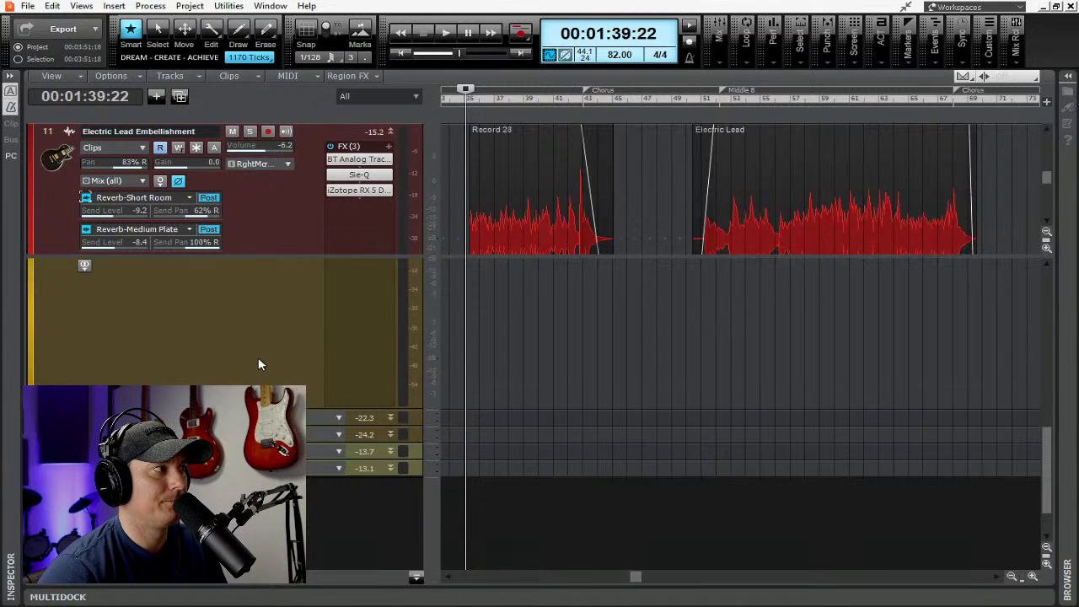
- Enlarge the Mix (all) bus to display its effects and view the FX rack's insert, bypass and preset options without choosing any
scroll(260, 358, "up", 3)
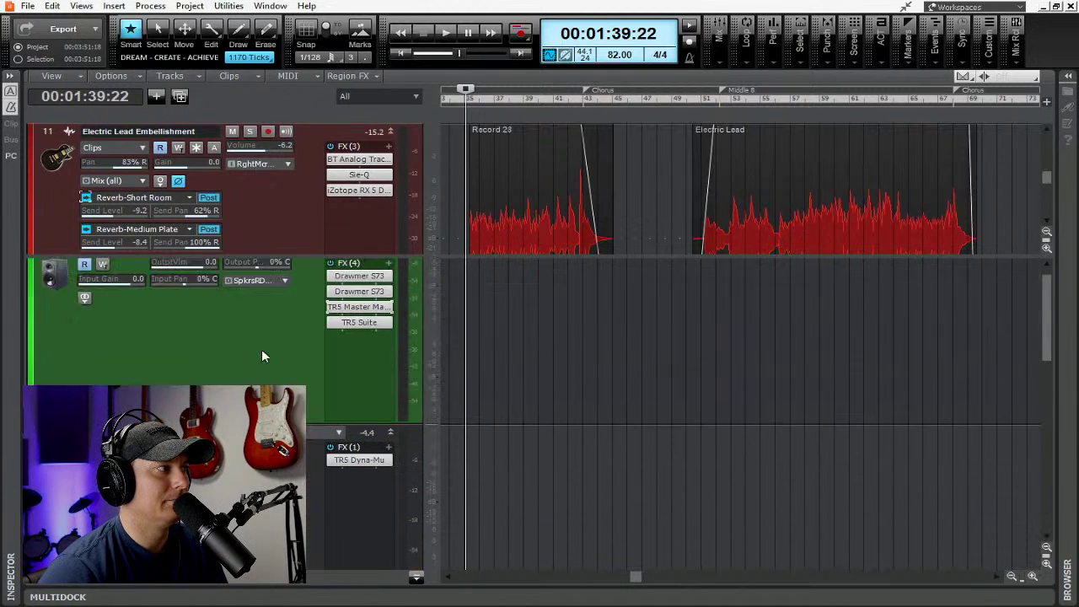
scroll(263, 354, "down", 3)
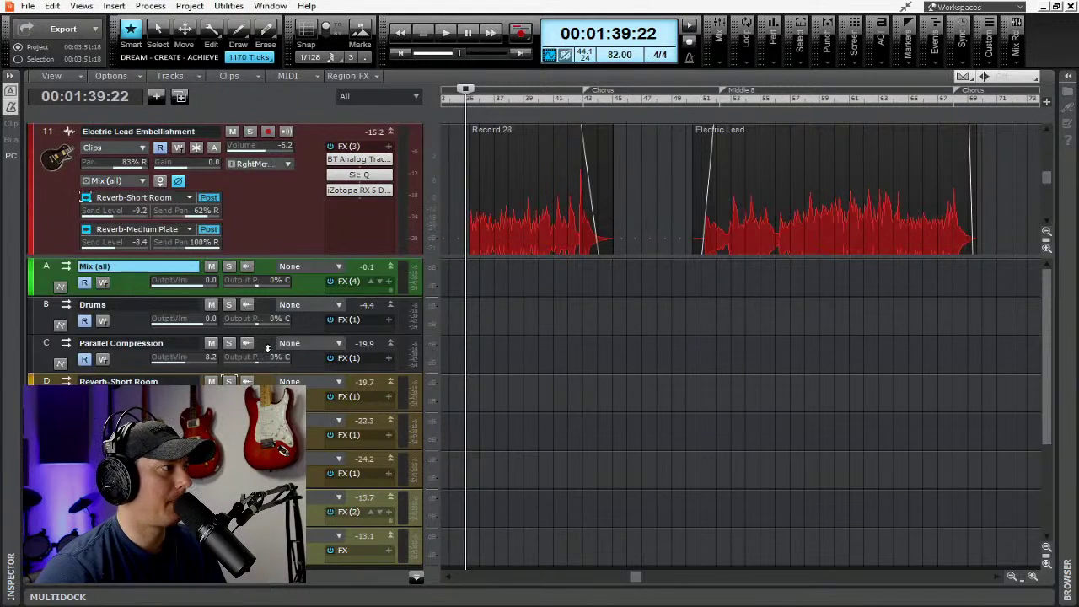
scroll(270, 362, "down", 2)
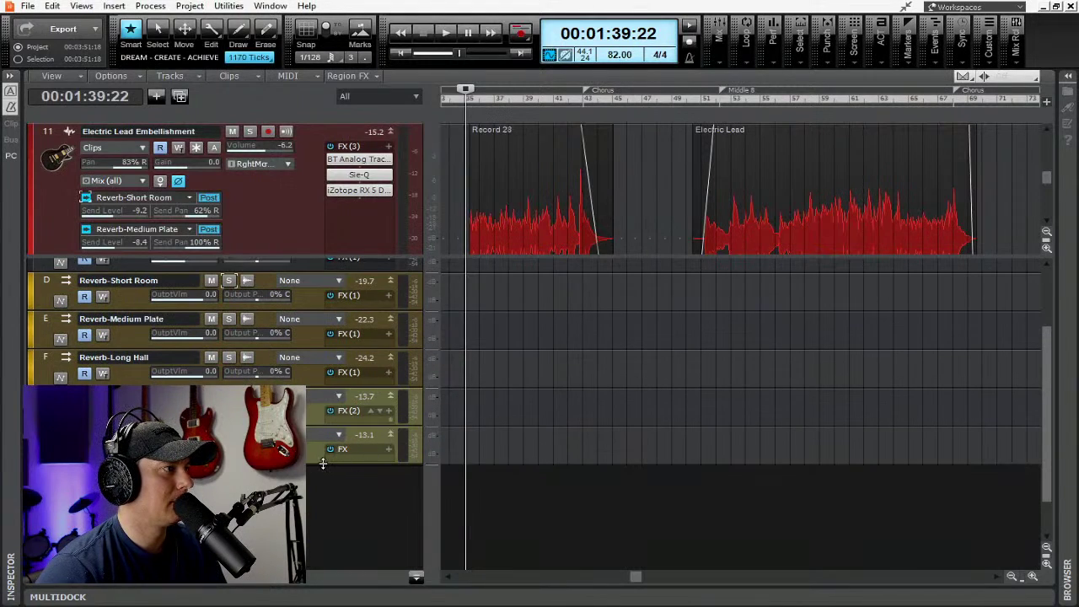
left_click_drag(322, 463, 323, 569)
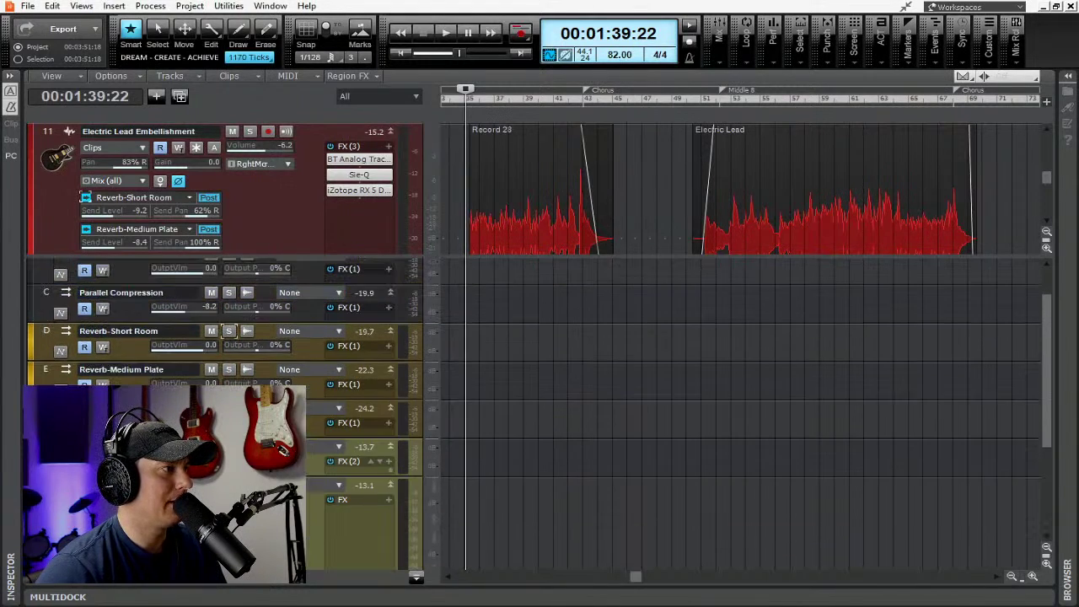
scroll(252, 337, "up", 2)
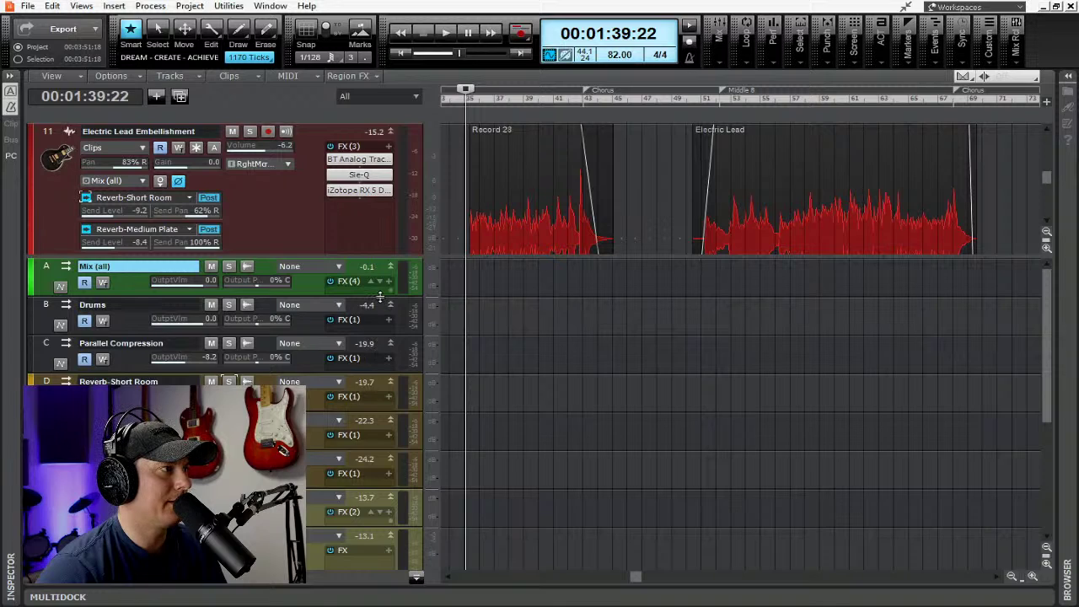
left_click_drag(378, 297, 394, 487)
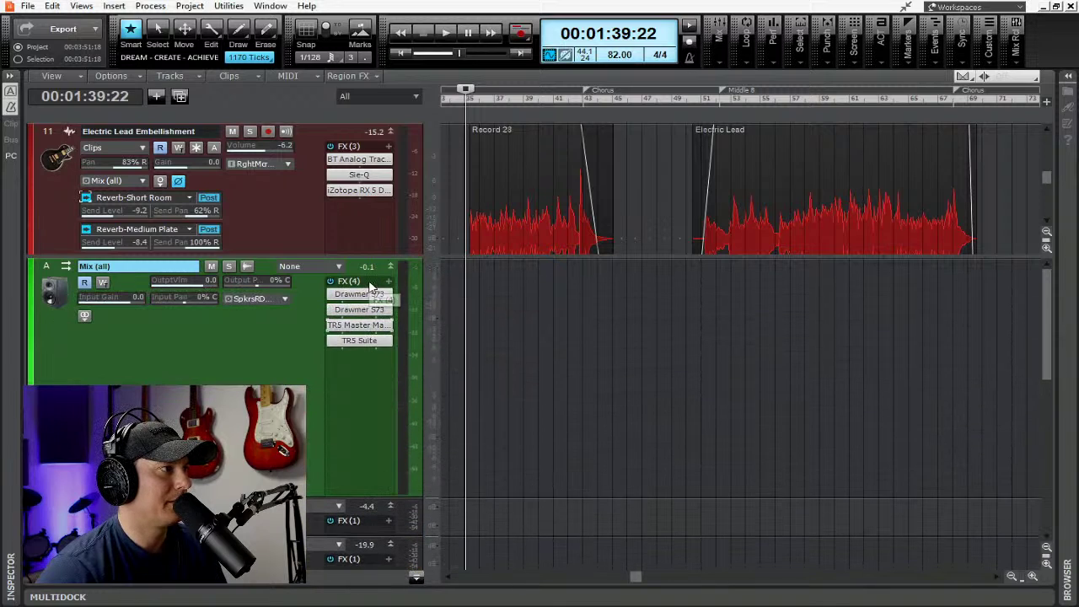
right_click(369, 287)
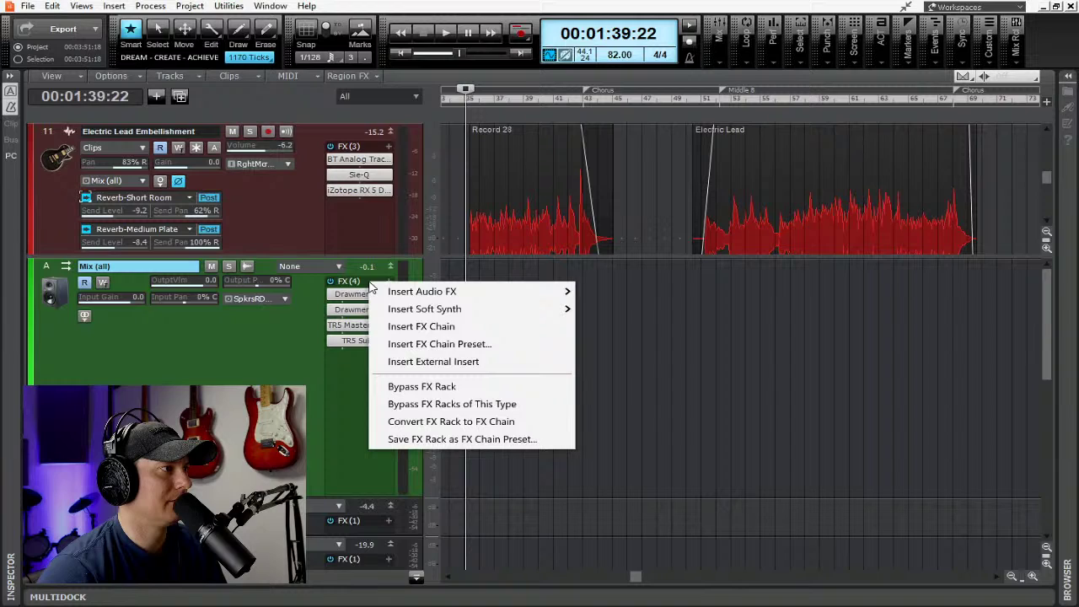
key("Escape")
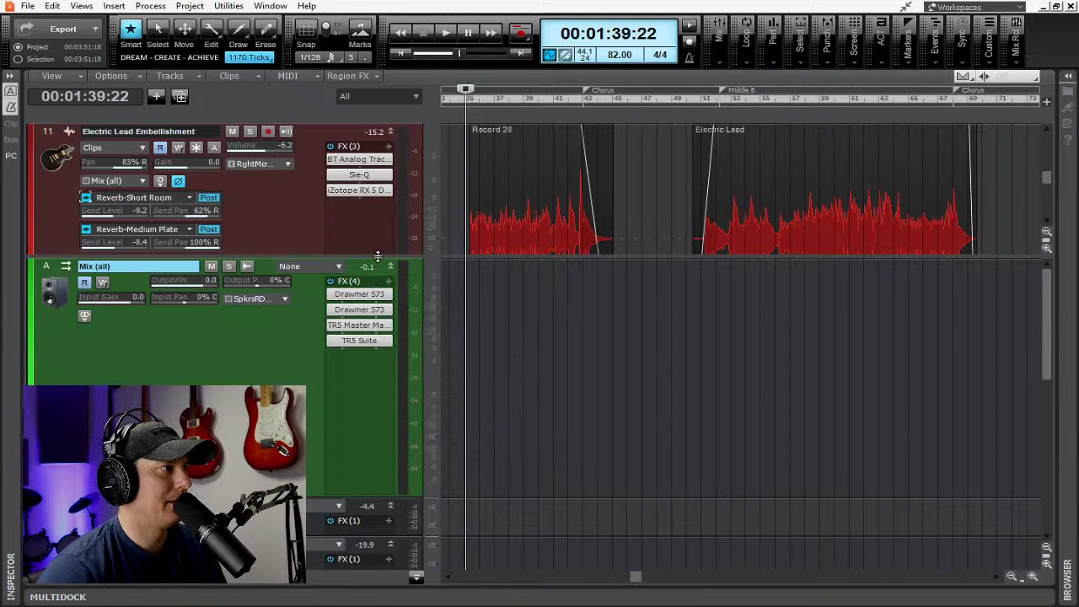
- Hide the bus pane and shrink the Vox Thickening folder track to a single row
left_click_drag(379, 266, 383, 600)
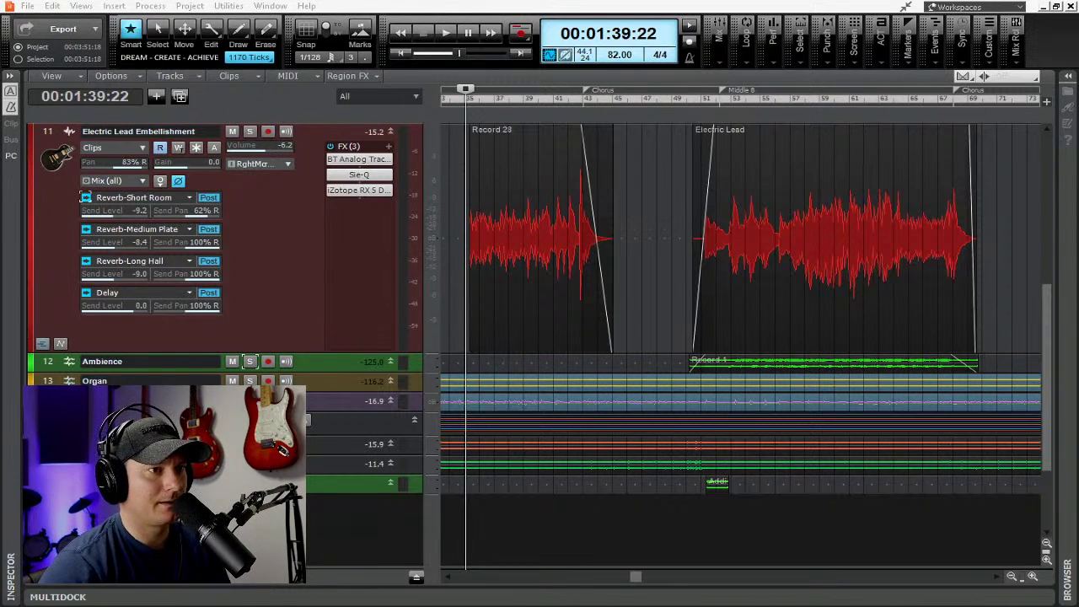
scroll(298, 266, "up", 5)
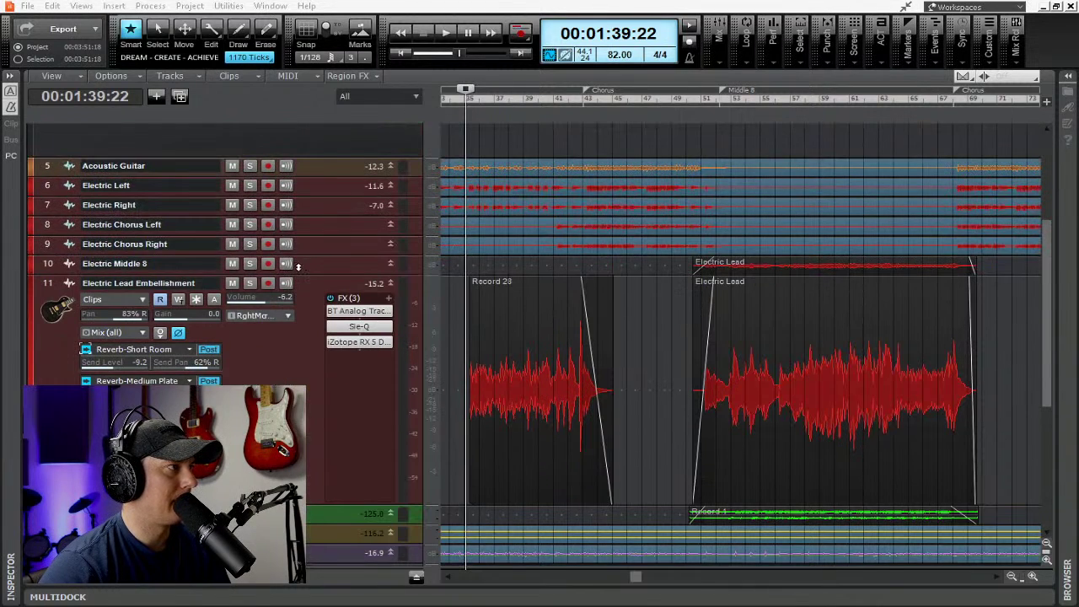
scroll(299, 266, "up", 2)
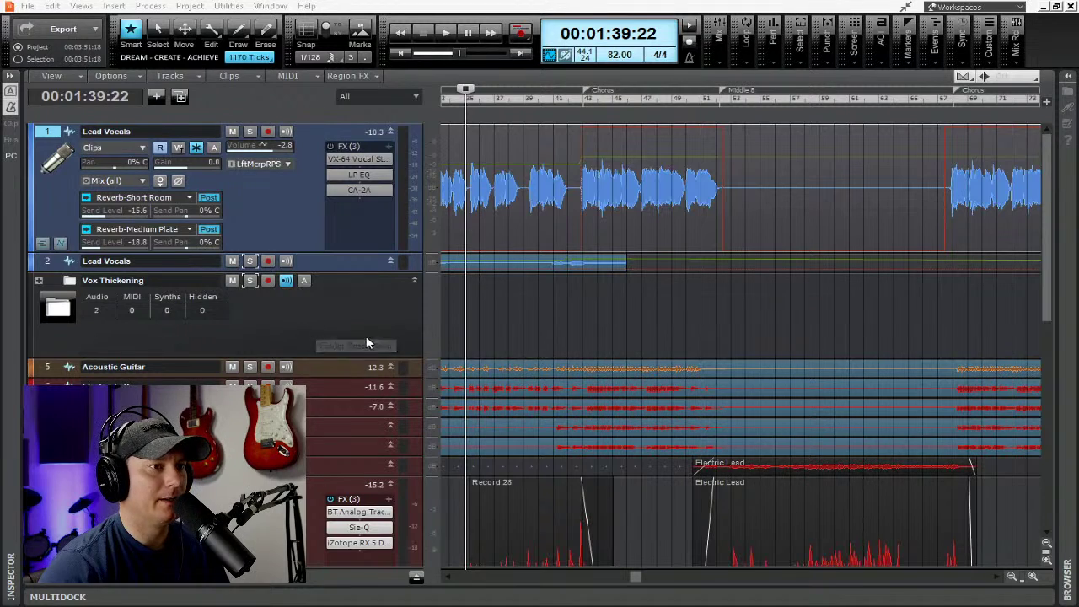
left_click_drag(355, 365, 1048, 306)
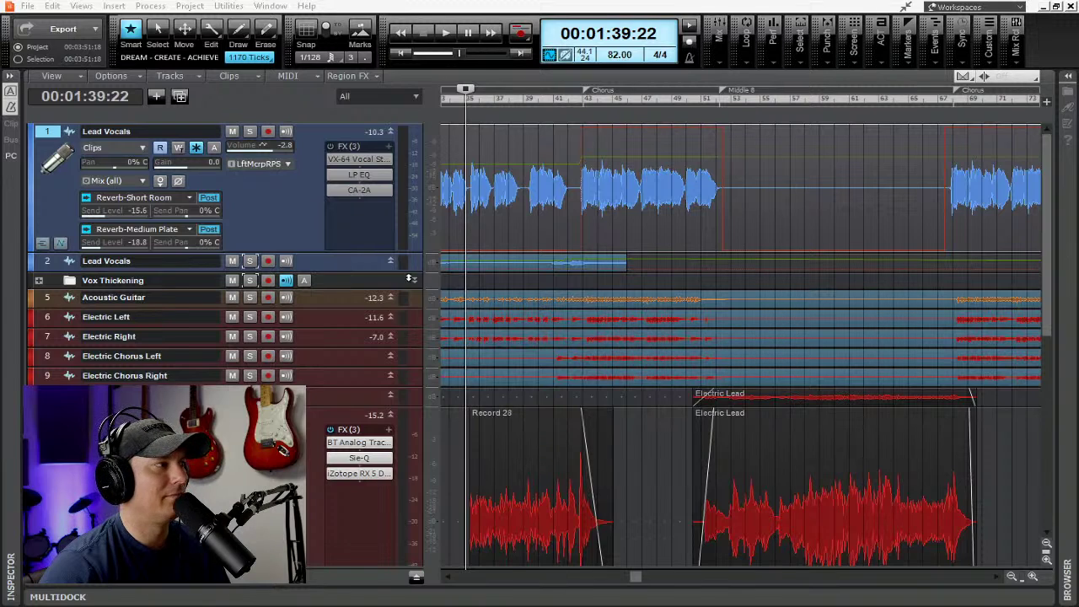
double_click(453, 259)
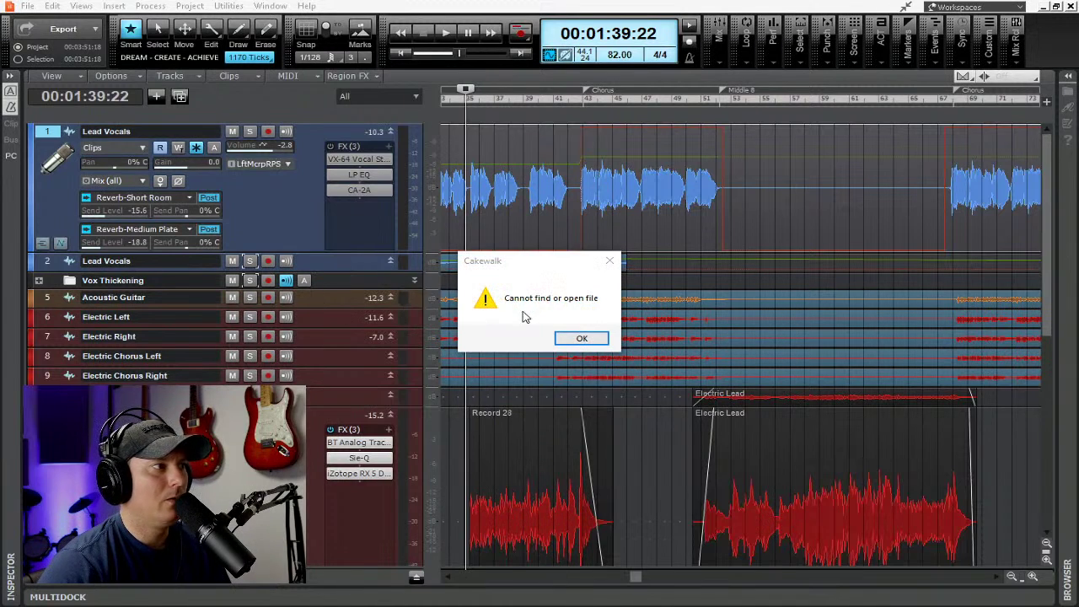
left_click(580, 338)
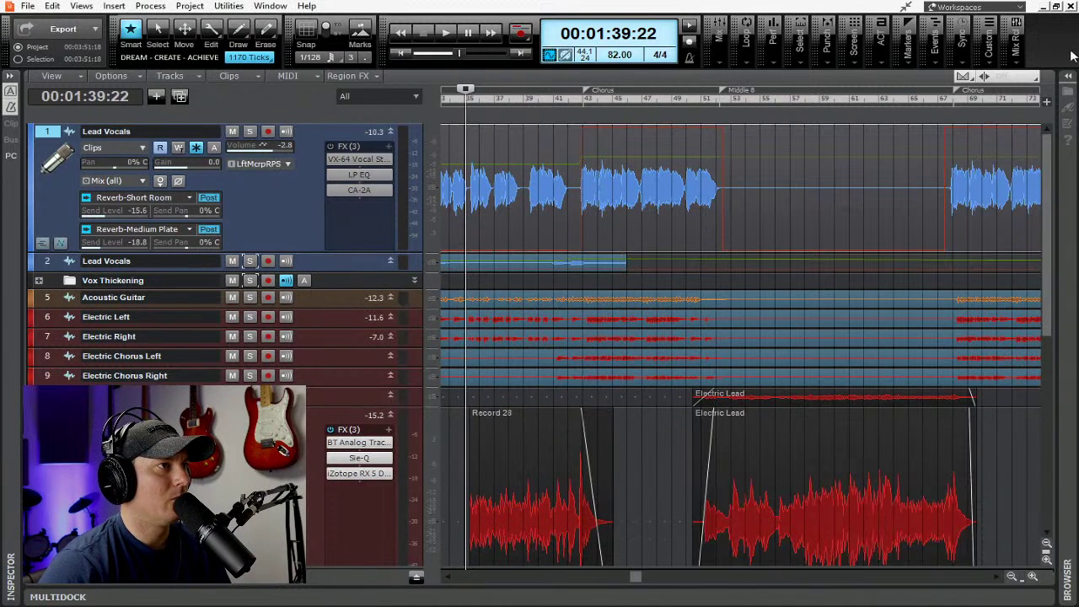
- Leave full-screen mode and reduce the track heights so that all tracks fit vertically in the Track view
left_click(908, 7)
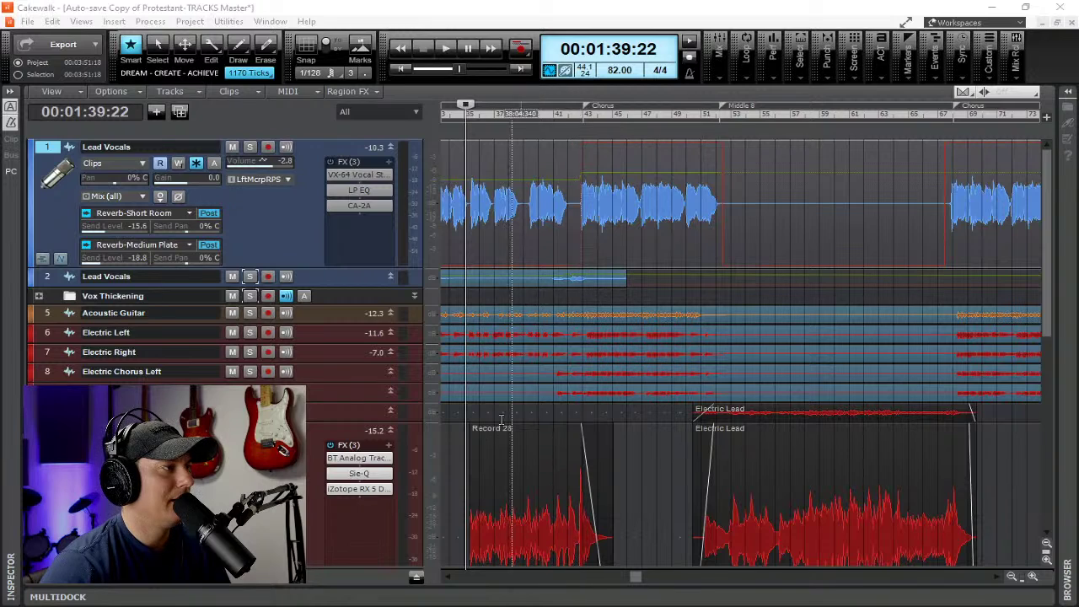
left_click_drag(307, 267, 312, 166)
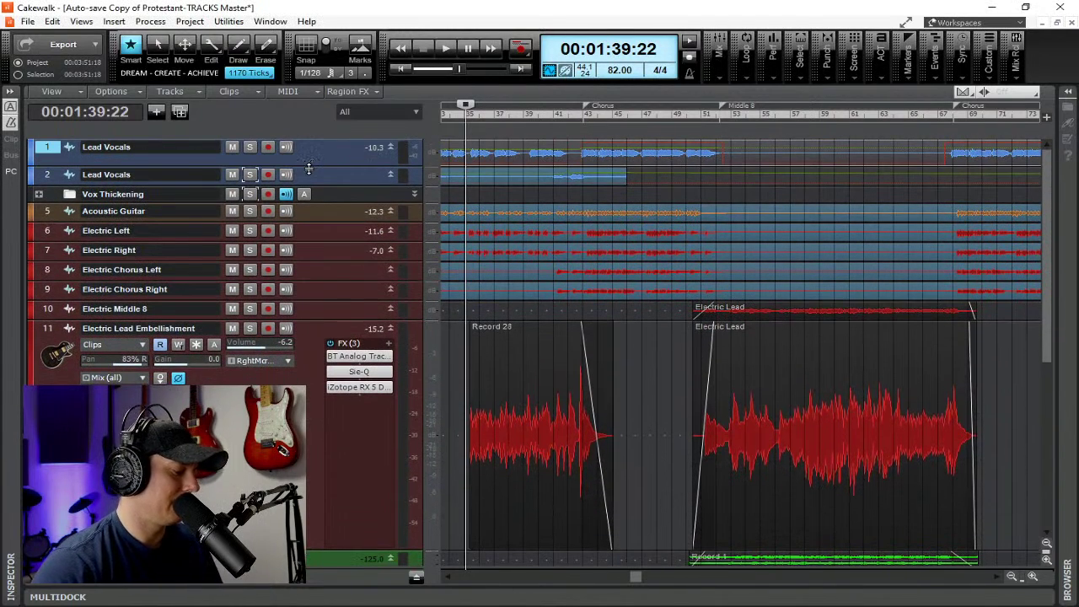
double_click(194, 327)
key("f")
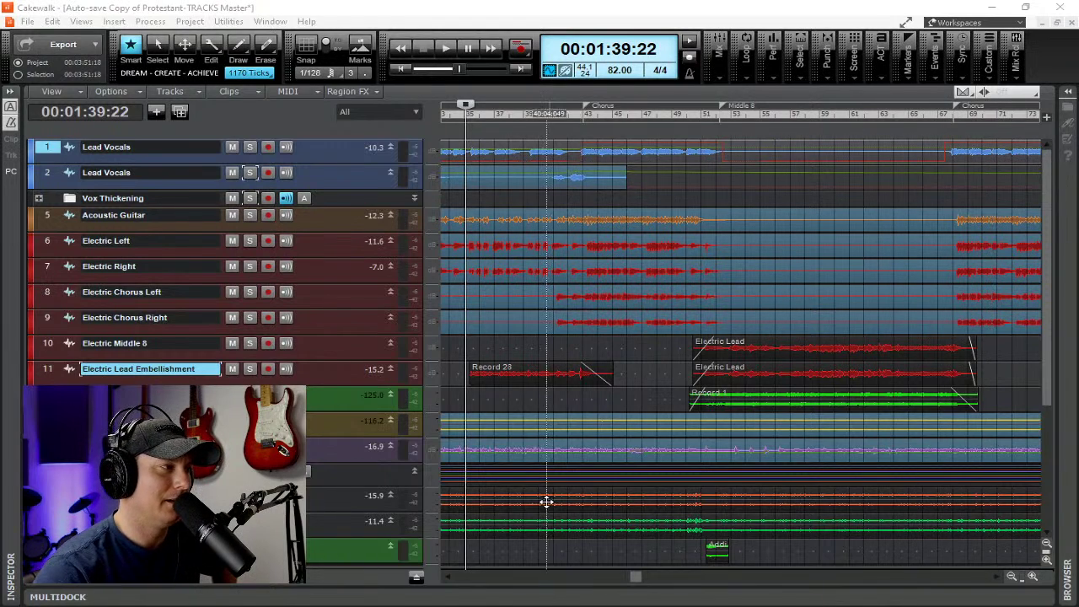
- Look over the whole track list and briefly show the buses from Mix (all) to Saturation before hiding them again
scroll(291, 346, "down", 5)
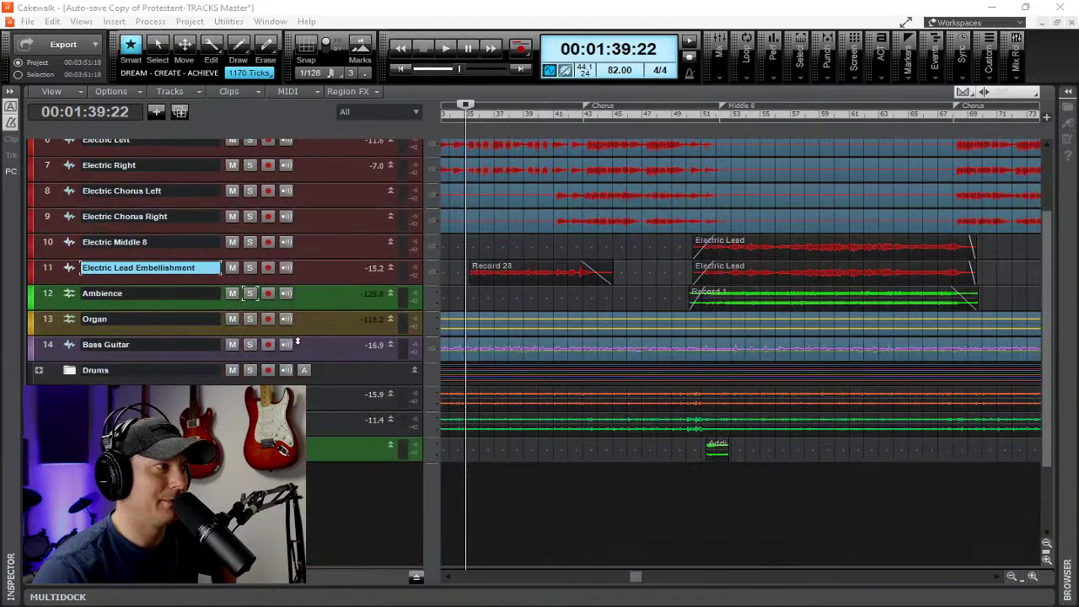
scroll(302, 347, "up", 5)
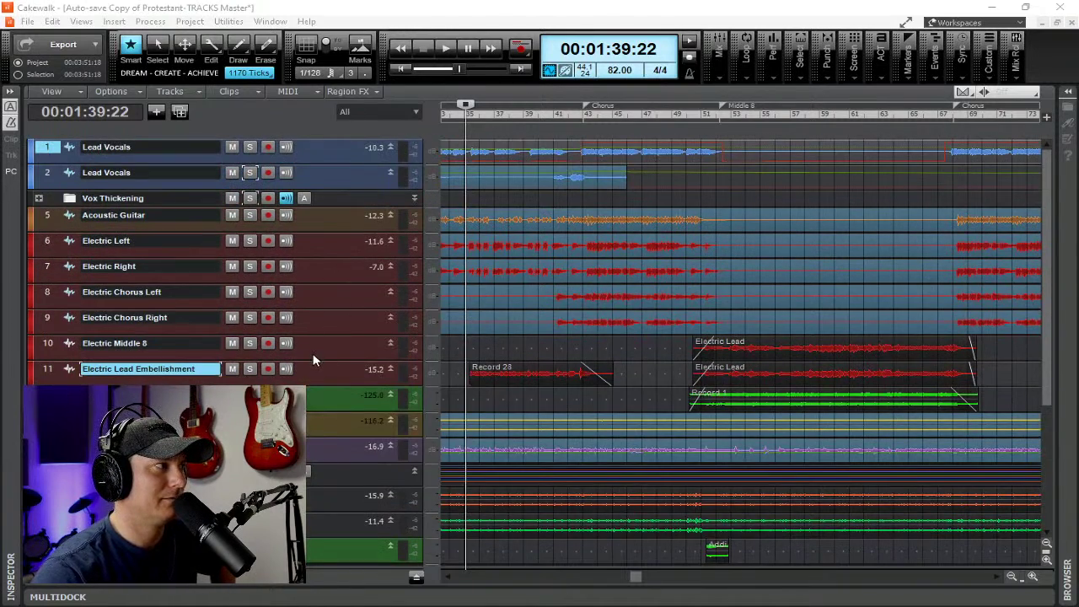
scroll(312, 353, "down", 2)
scroll(359, 413, "up", 2)
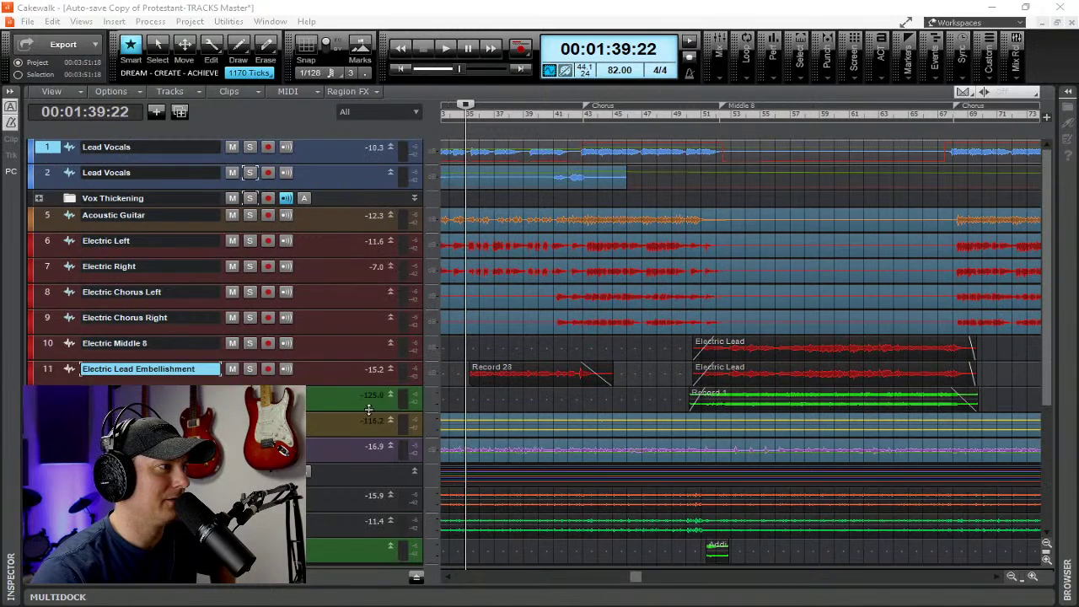
left_click(424, 586)
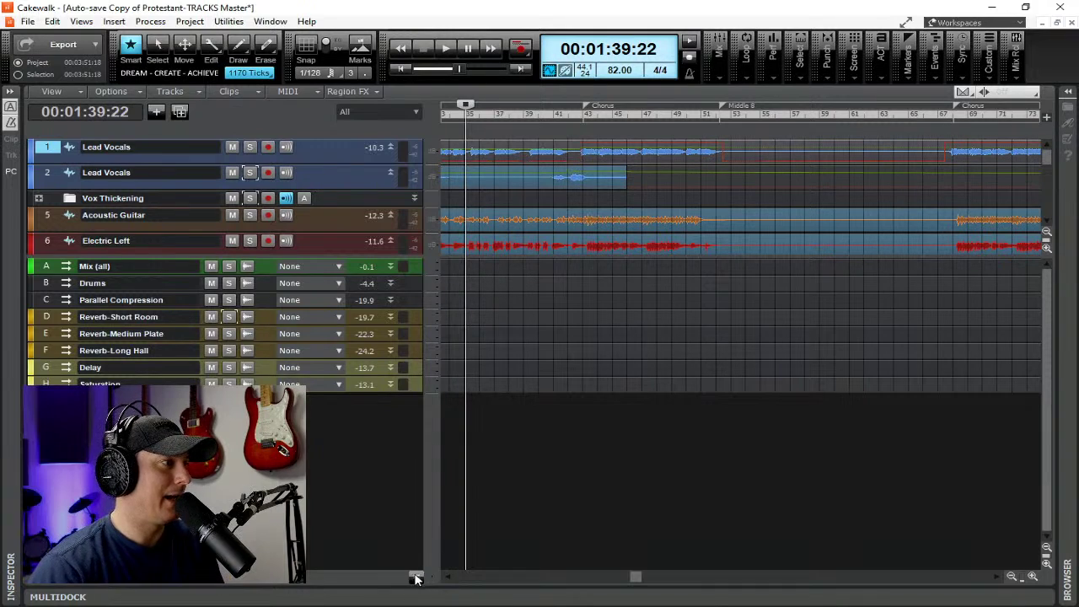
left_click(415, 577)
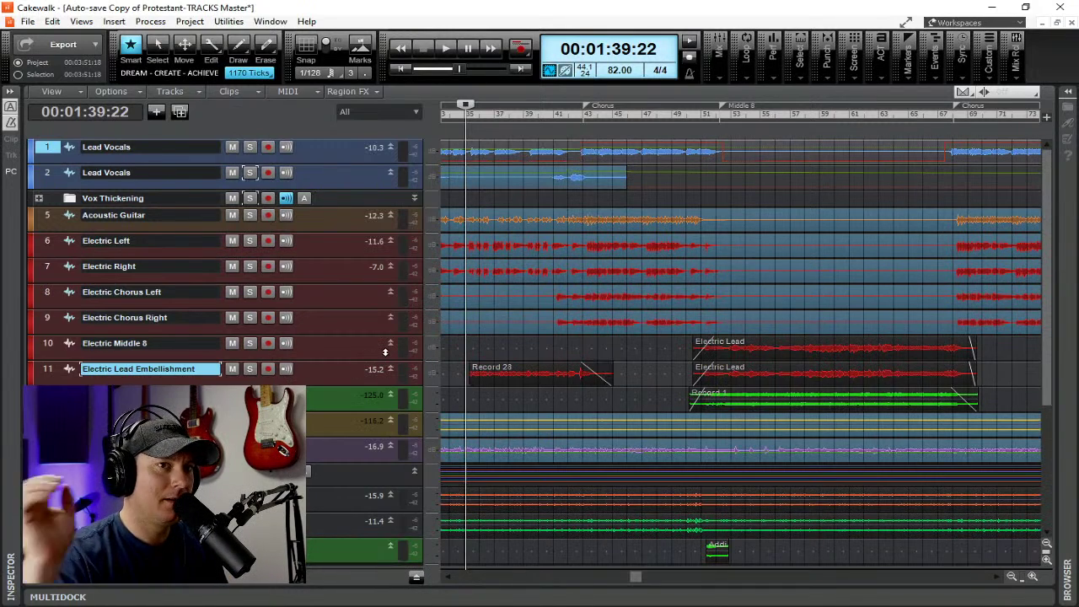